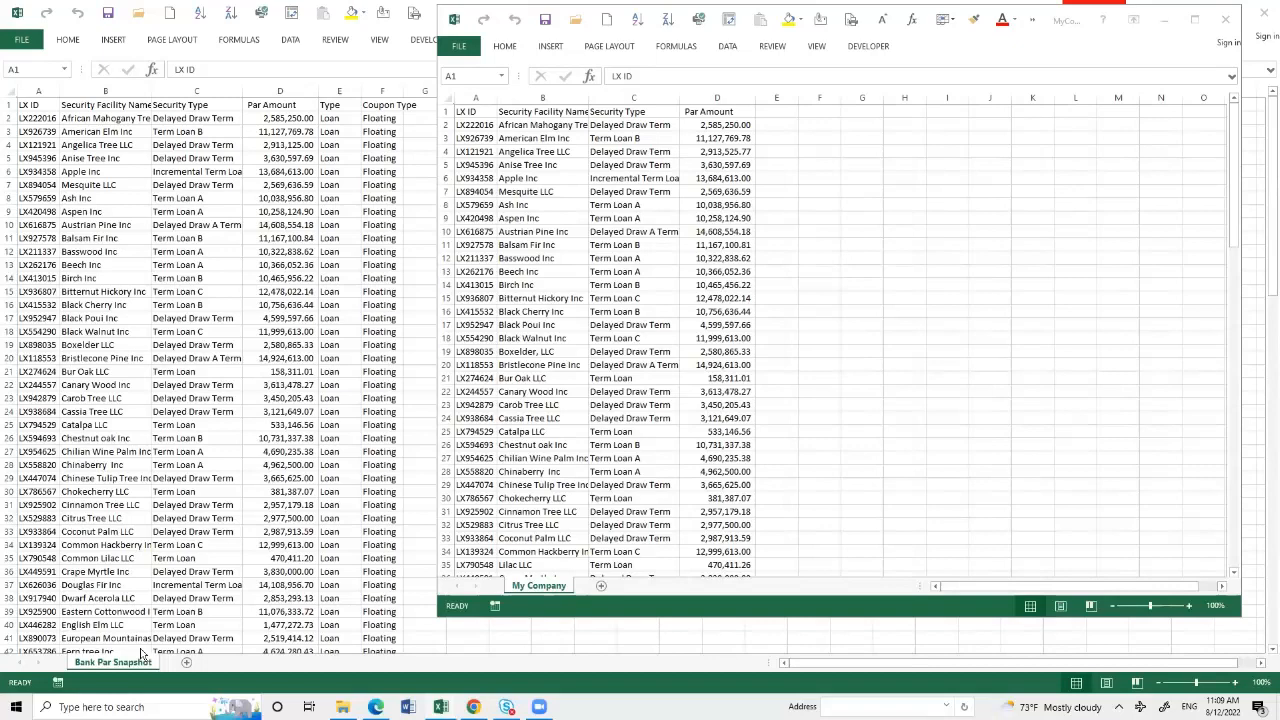
- Enter -1 in cell E2 of the My Company sheet and copy that cell
click(790, 127)
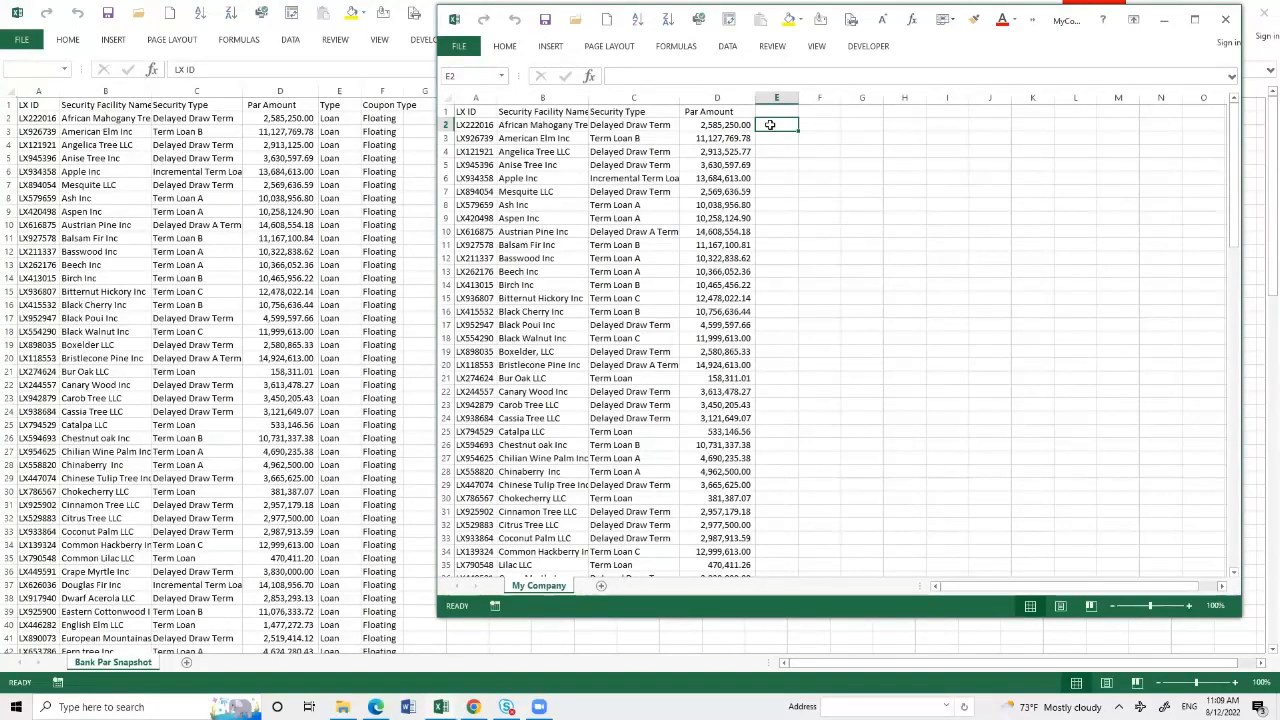
text(=1)
key(Return)
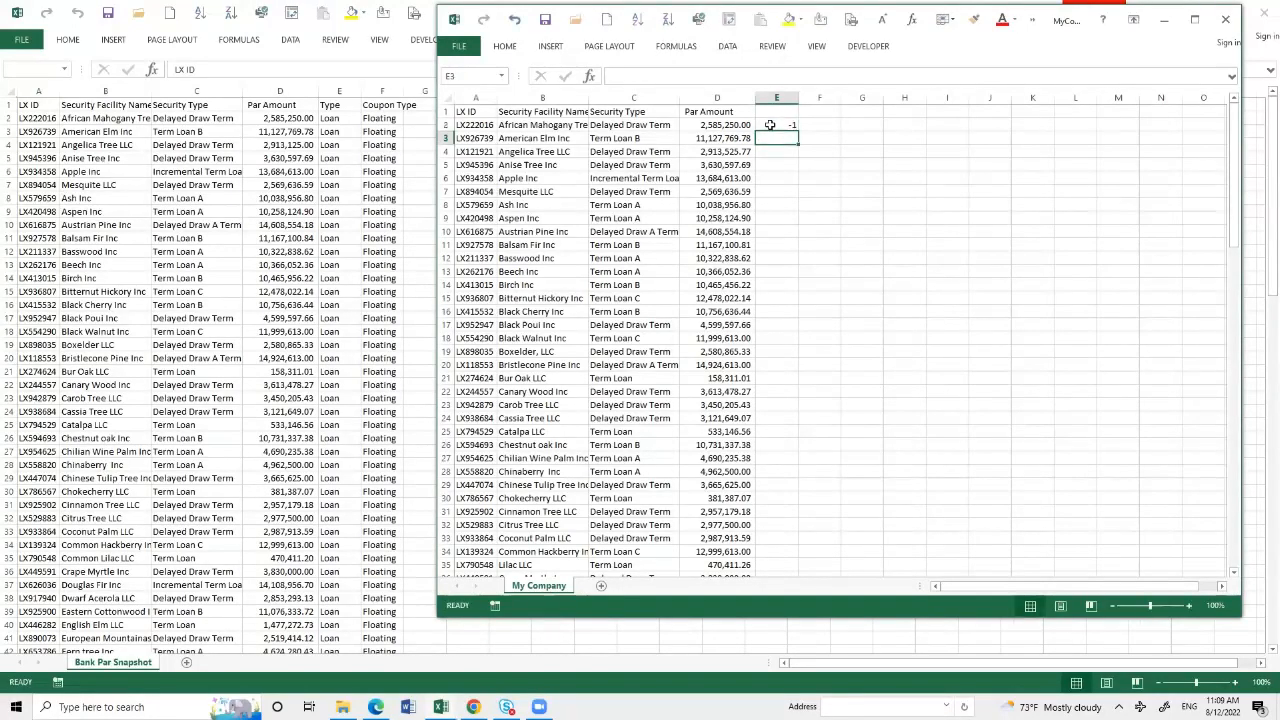
click(770, 124)
key(ctrl+c)
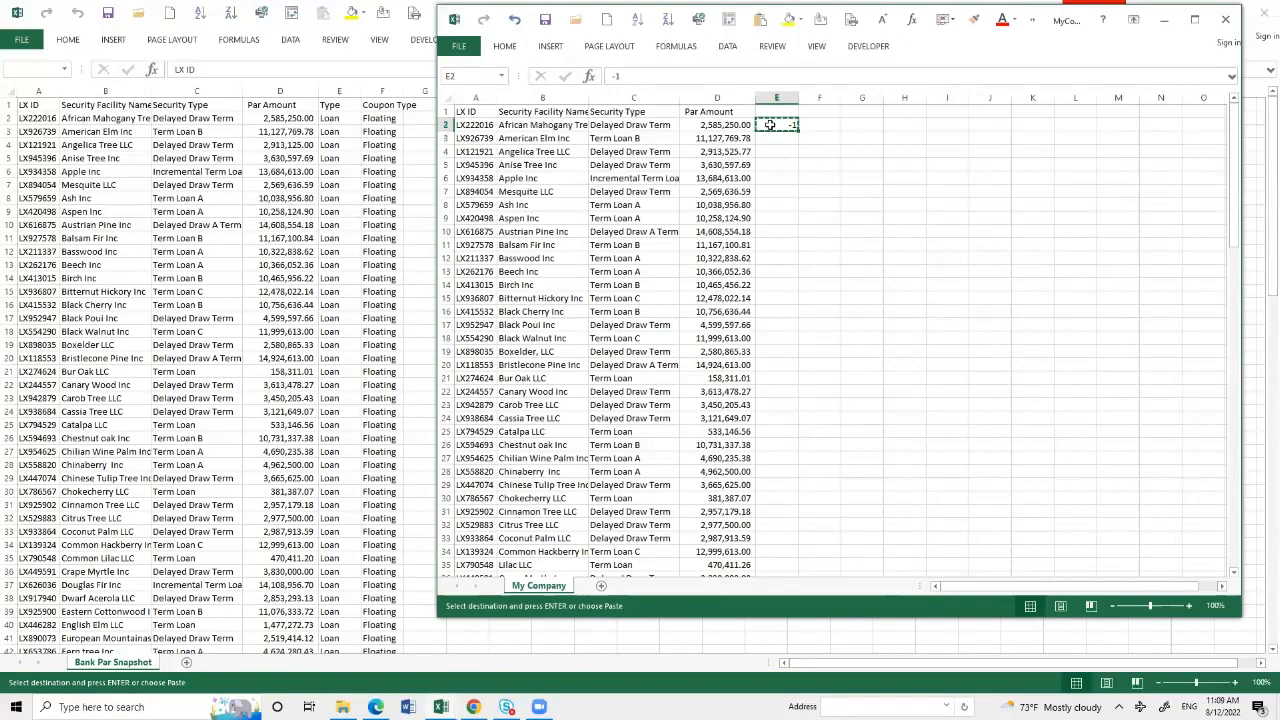
- Multiply the Par Amount values in D2:D112 by the copied -1 using Paste Special, and format them in Comma style
drag(733, 124, 728, 556)
right_click(733, 283)
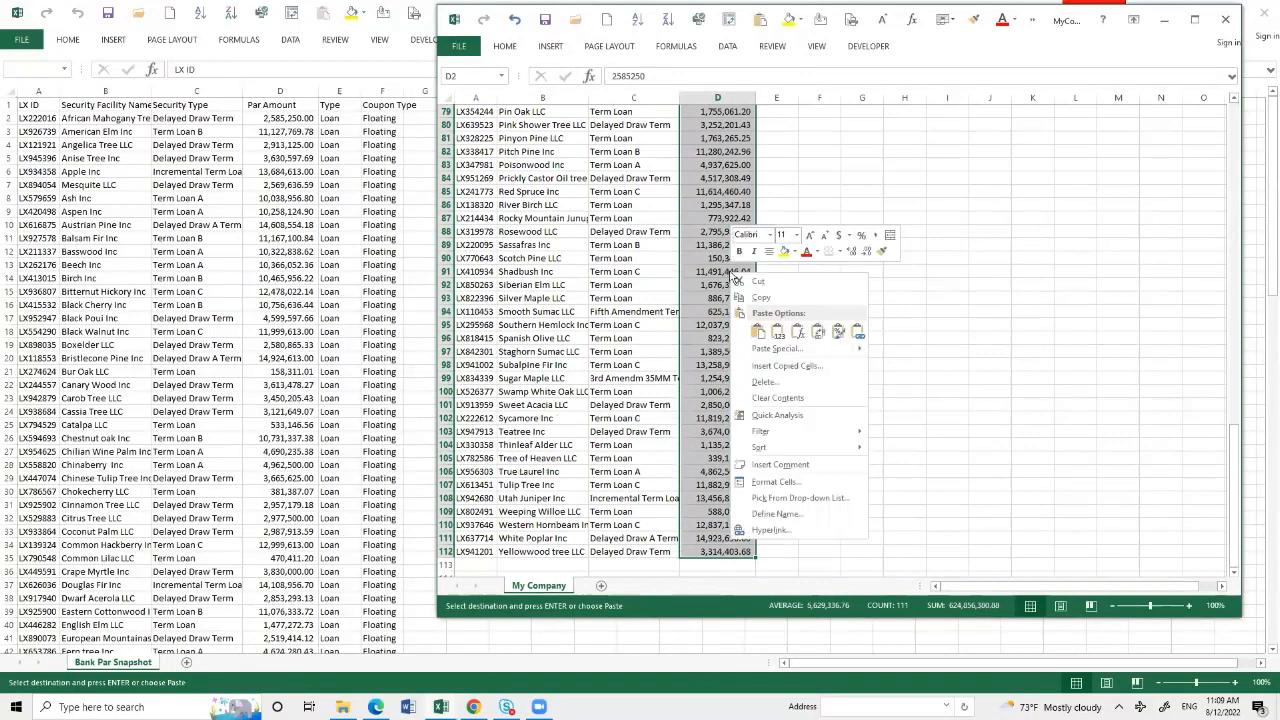
click(770, 352)
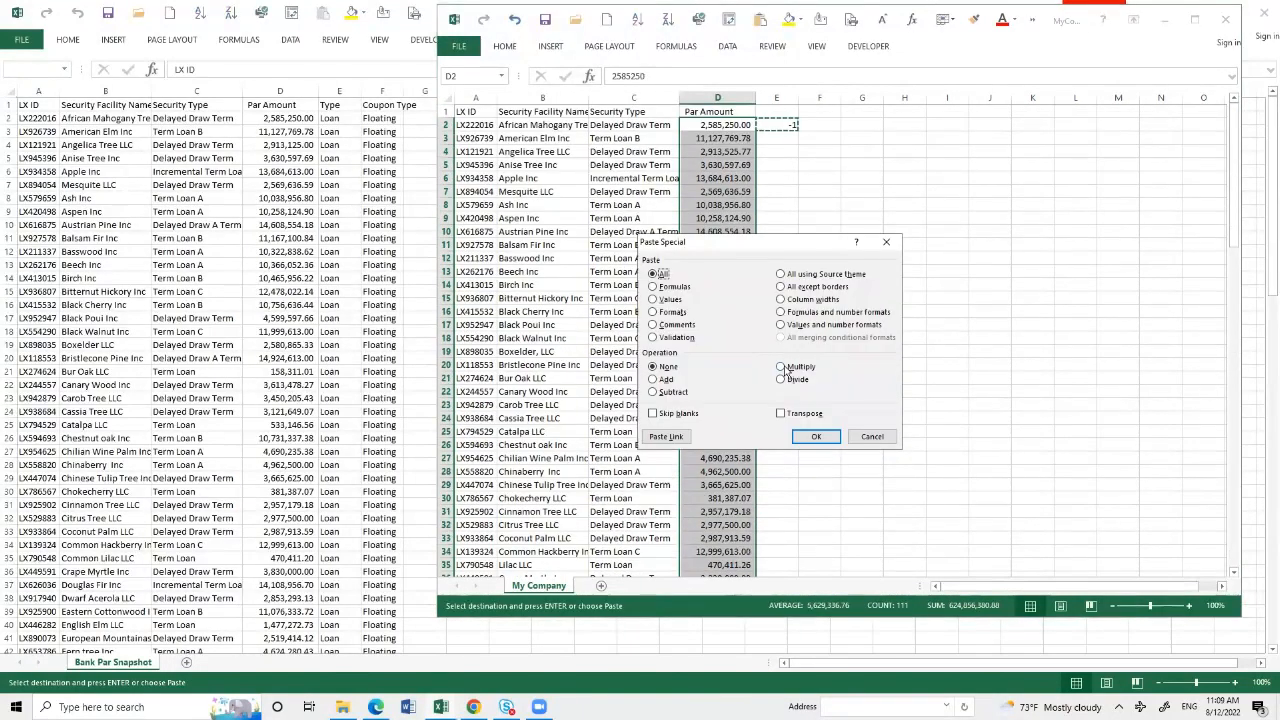
click(781, 366)
click(811, 434)
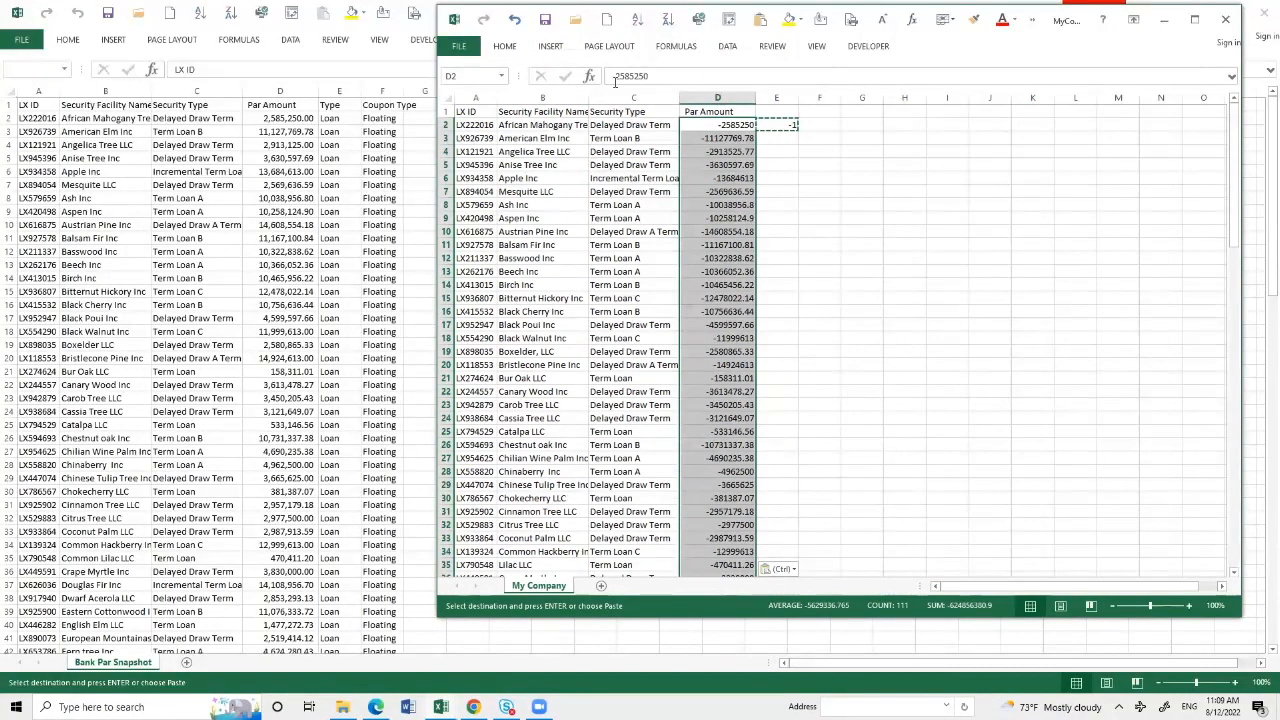
click(506, 46)
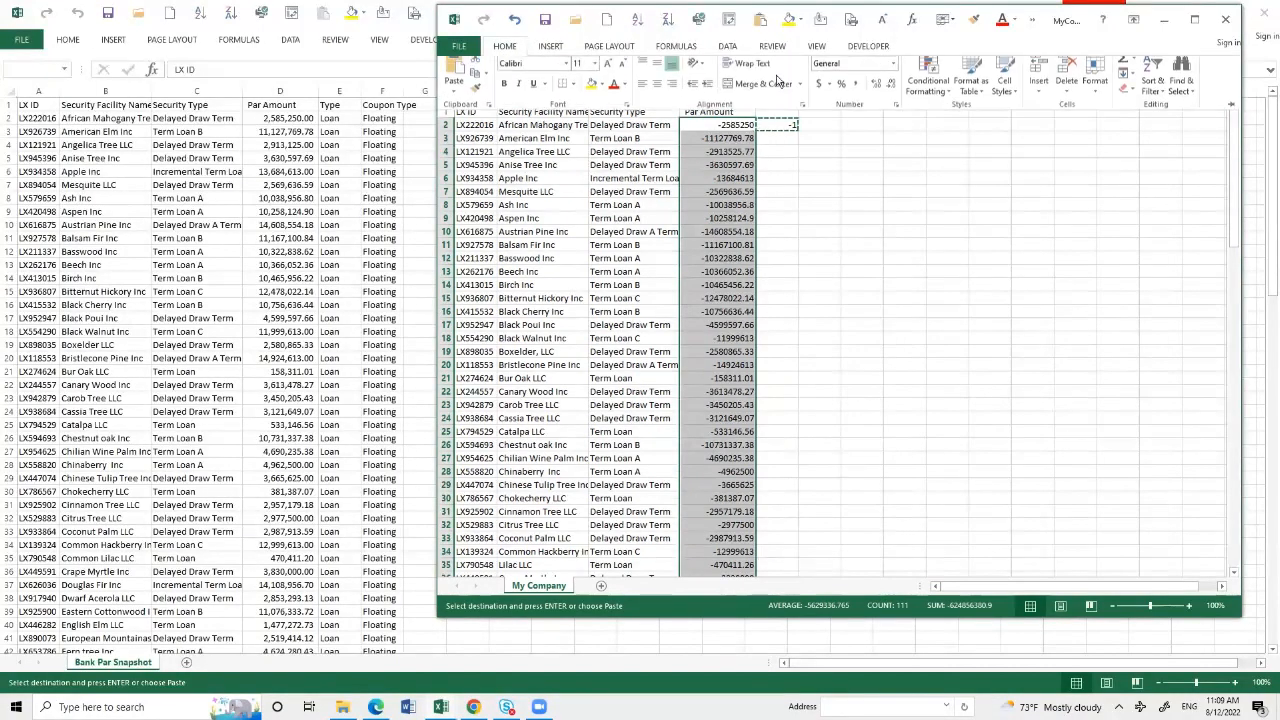
click(860, 83)
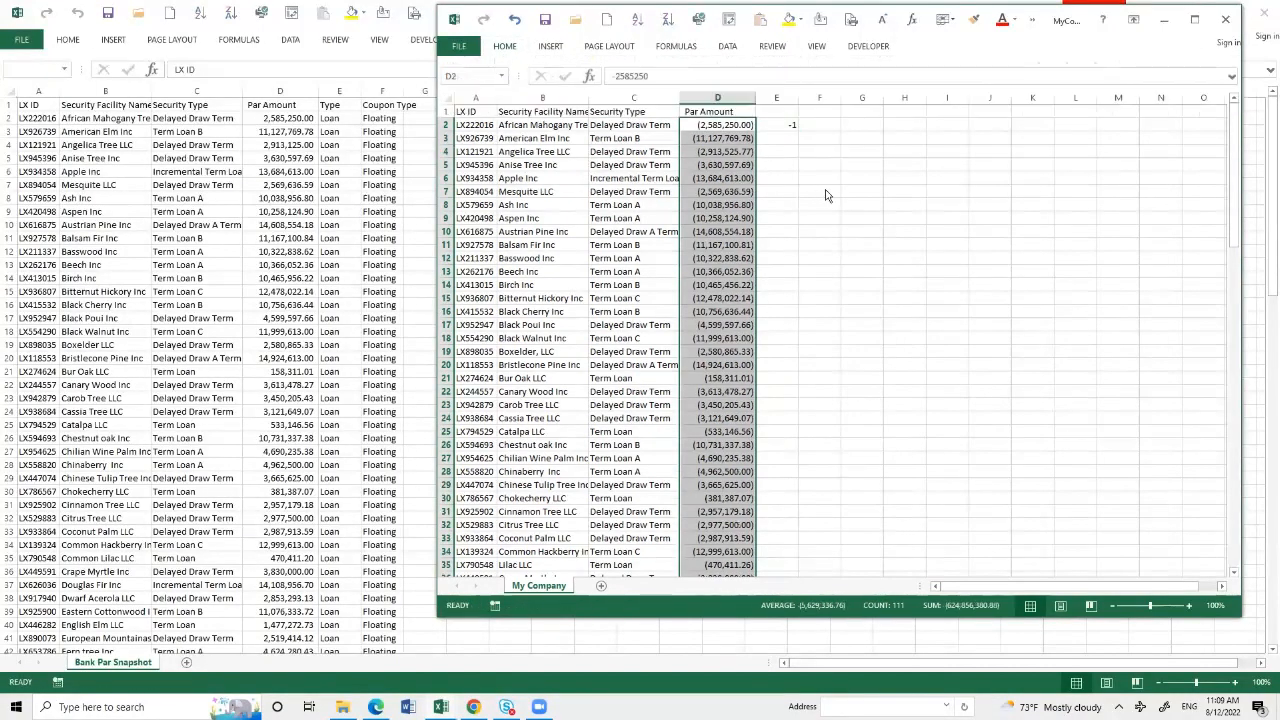
- Add a Source header in E1 and replace the content of E2 with MyCompany
click(780, 114)
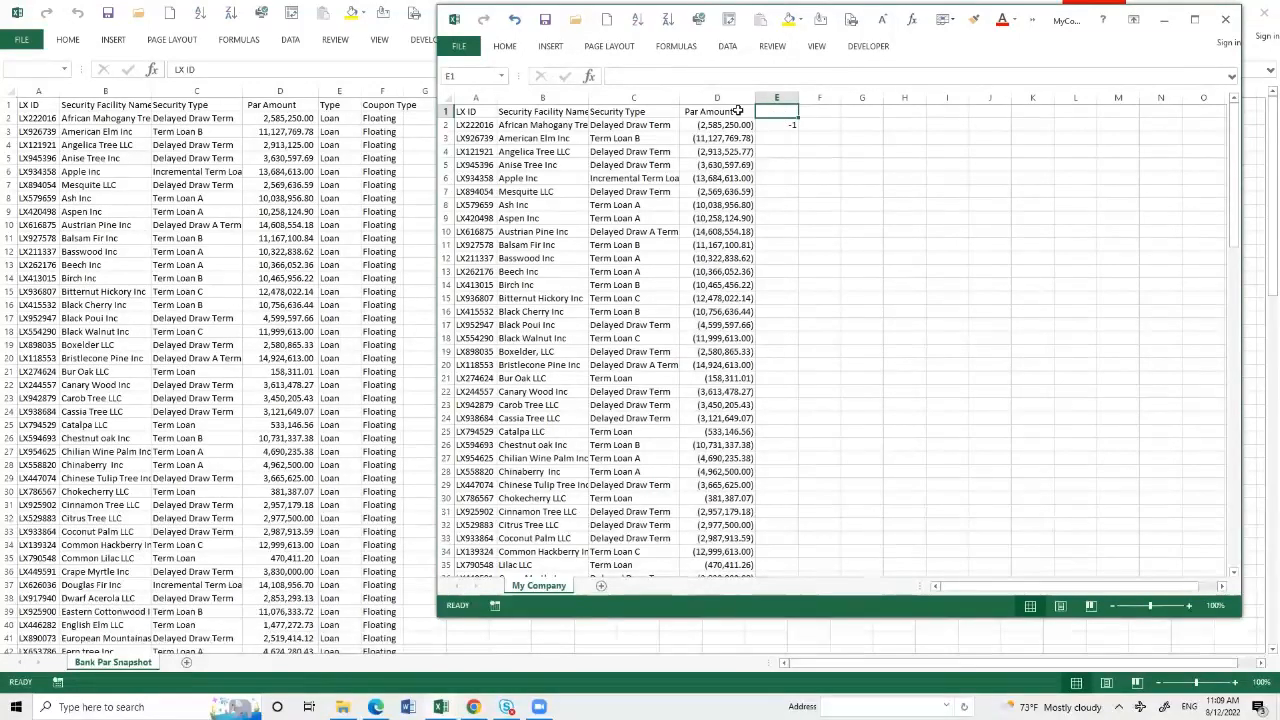
text(Source)
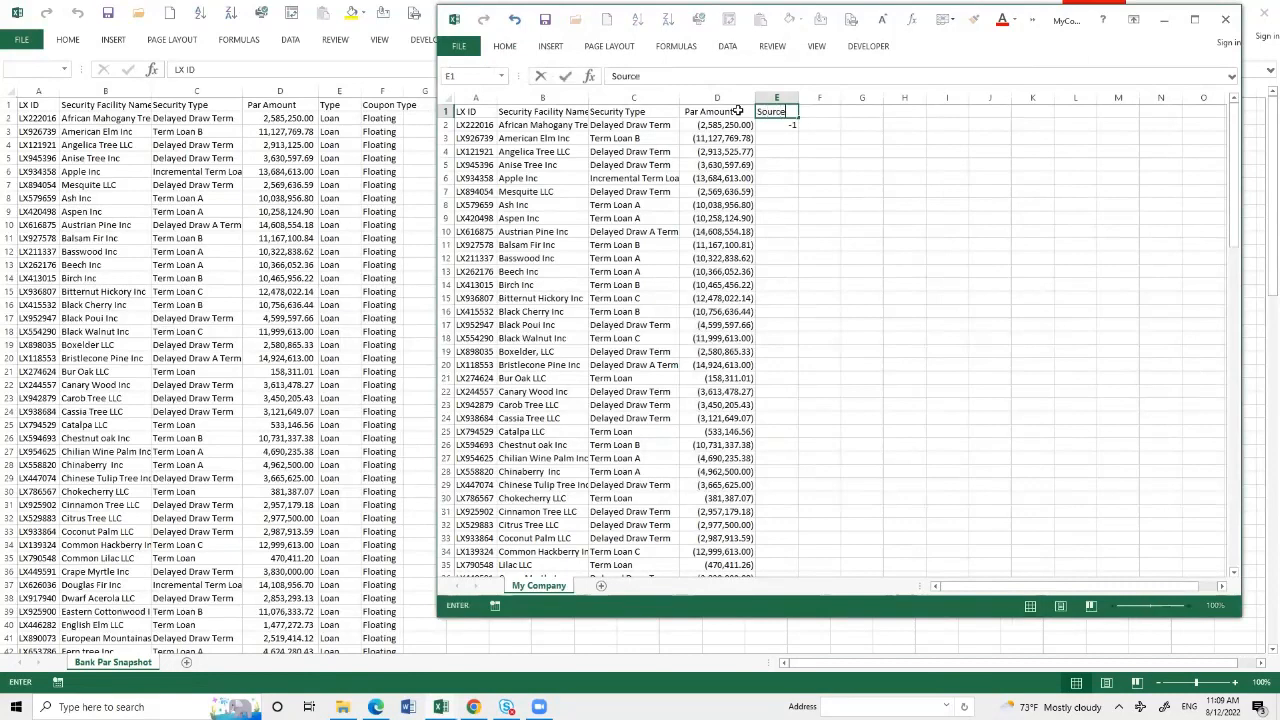
key(Return)
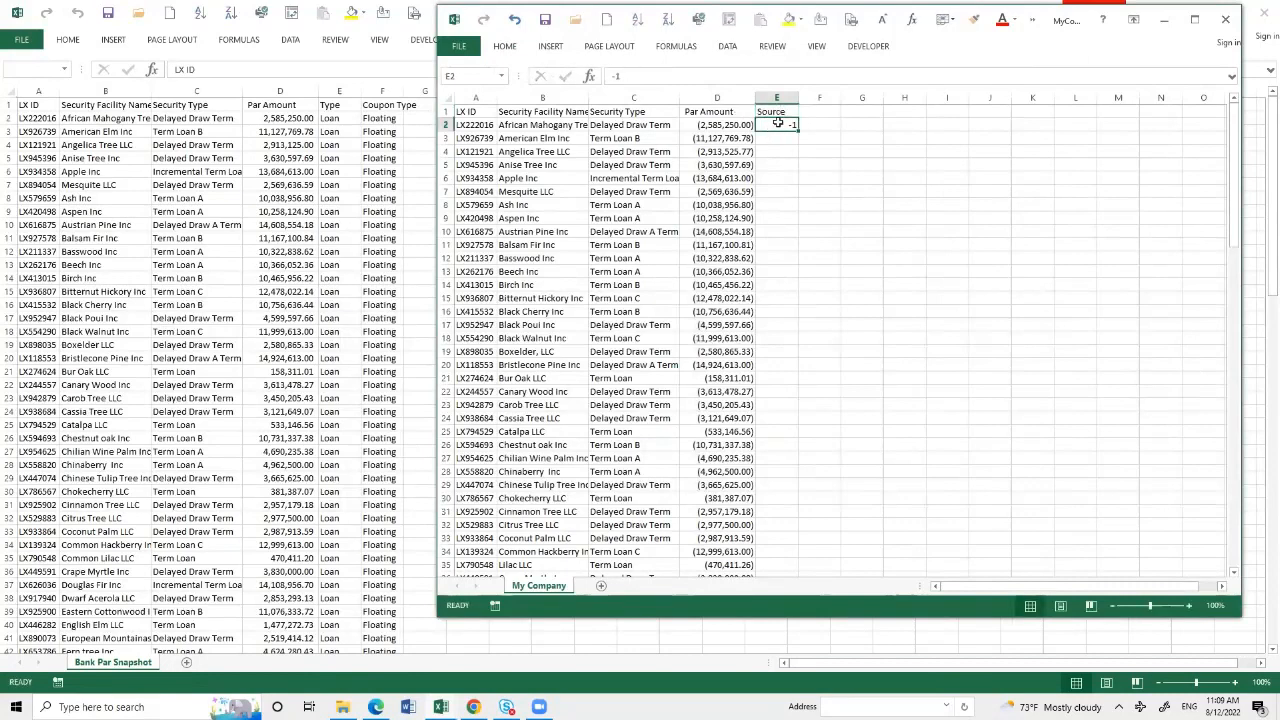
text(My)
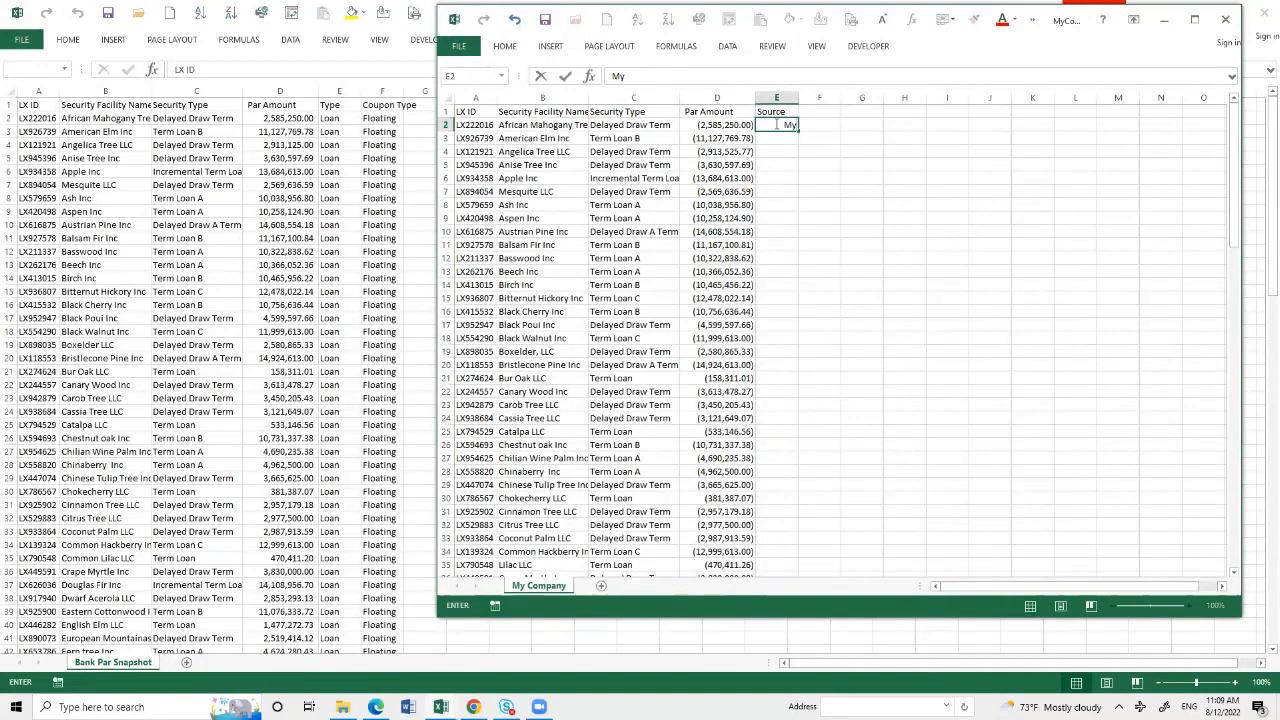
text(Company)
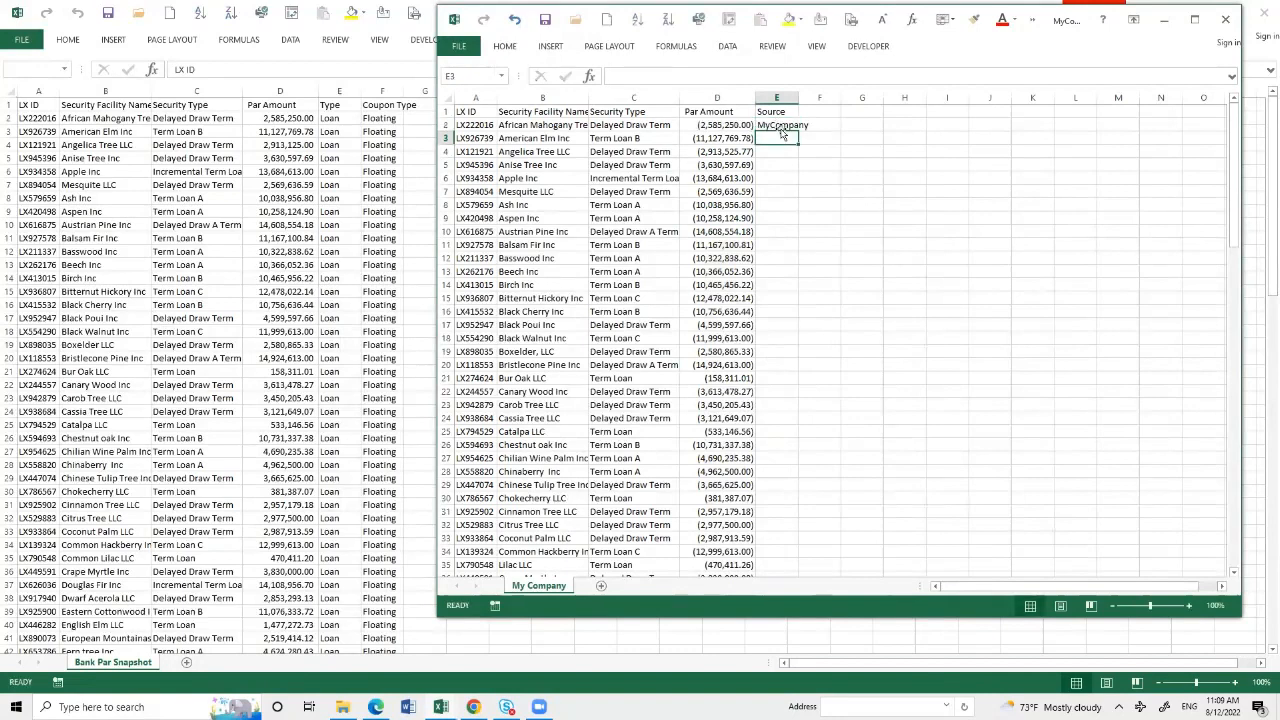
key(ctrl+Return)
- Apply a yellow fill to the MyCompany cell and fill it down to the last record in the Source column
click(504, 46)
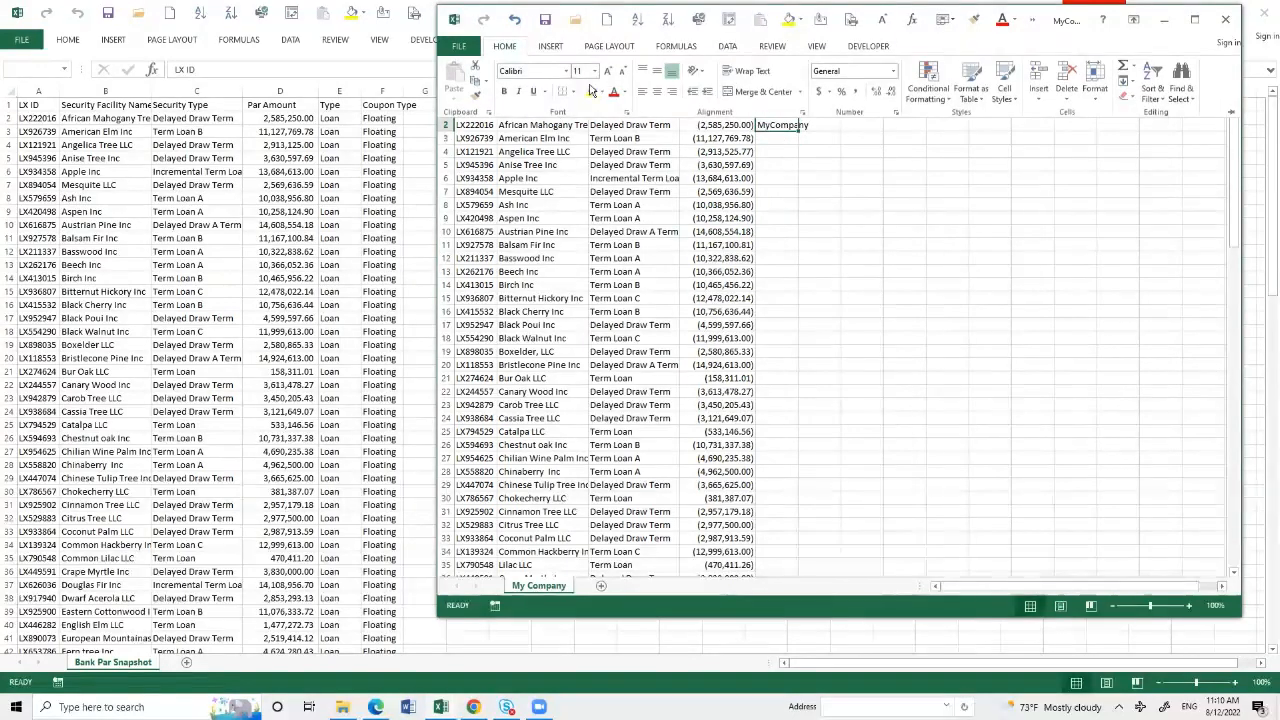
click(591, 91)
click(797, 137)
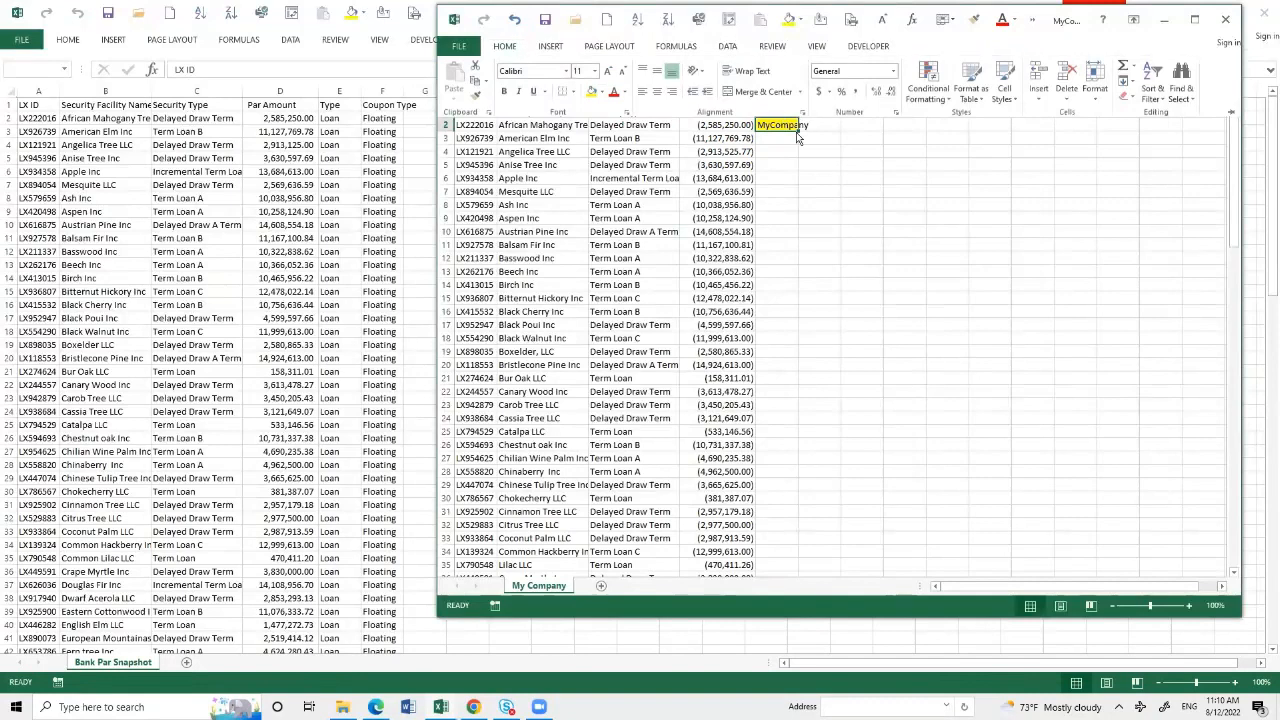
double_click(799, 131)
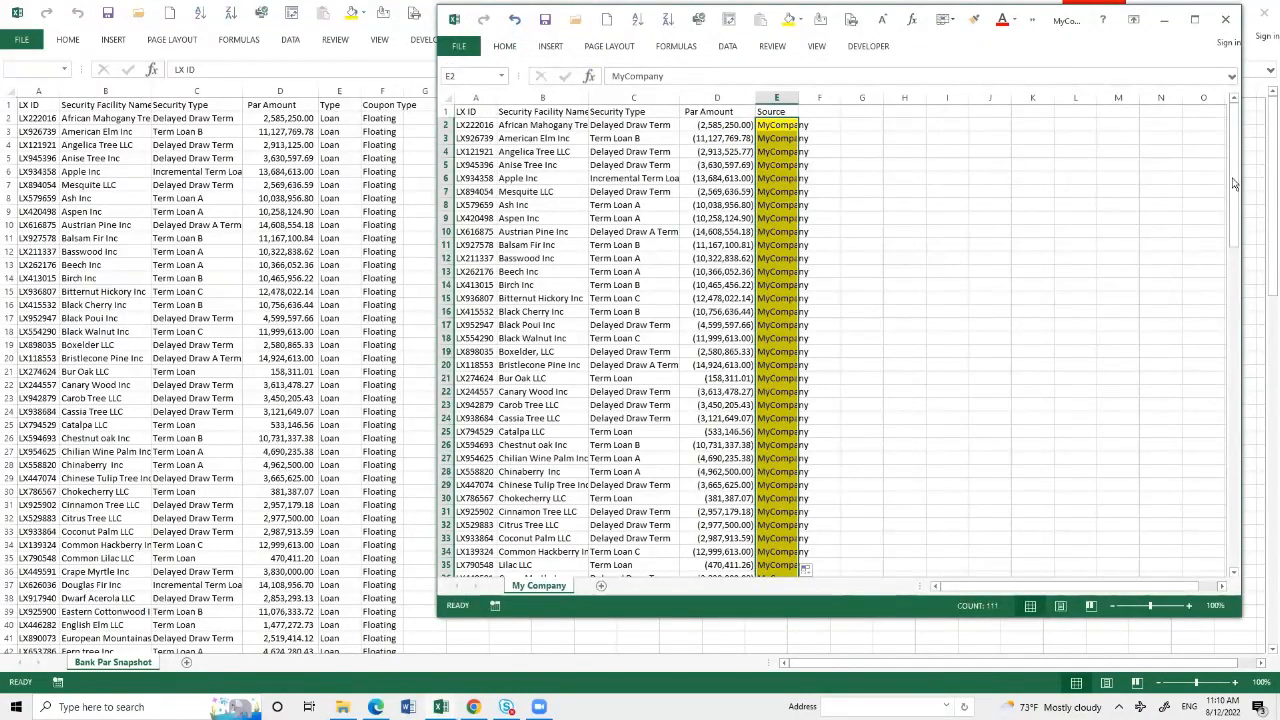
- Copy the records in A2:D112 of the Bank Par Snapshot sheet and paste them below the My Company data, starting at A113
drag(1234, 186, 1236, 575)
double_click(1236, 575)
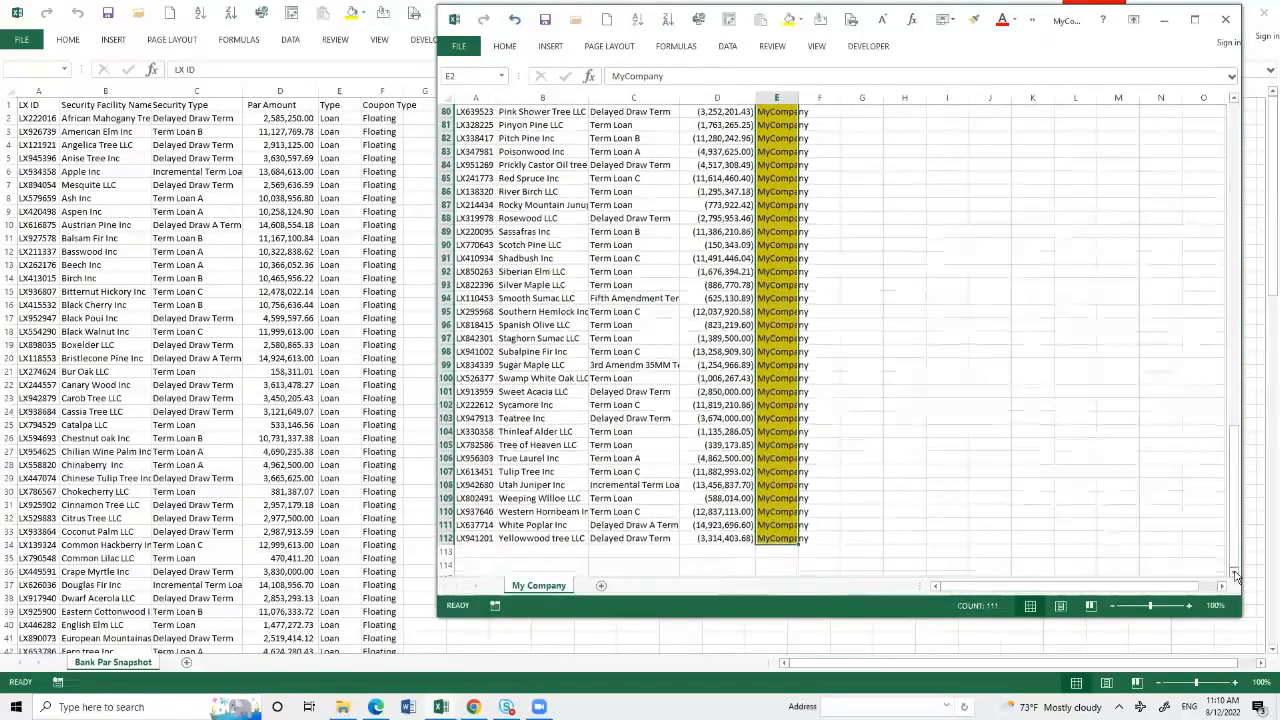
click(1235, 574)
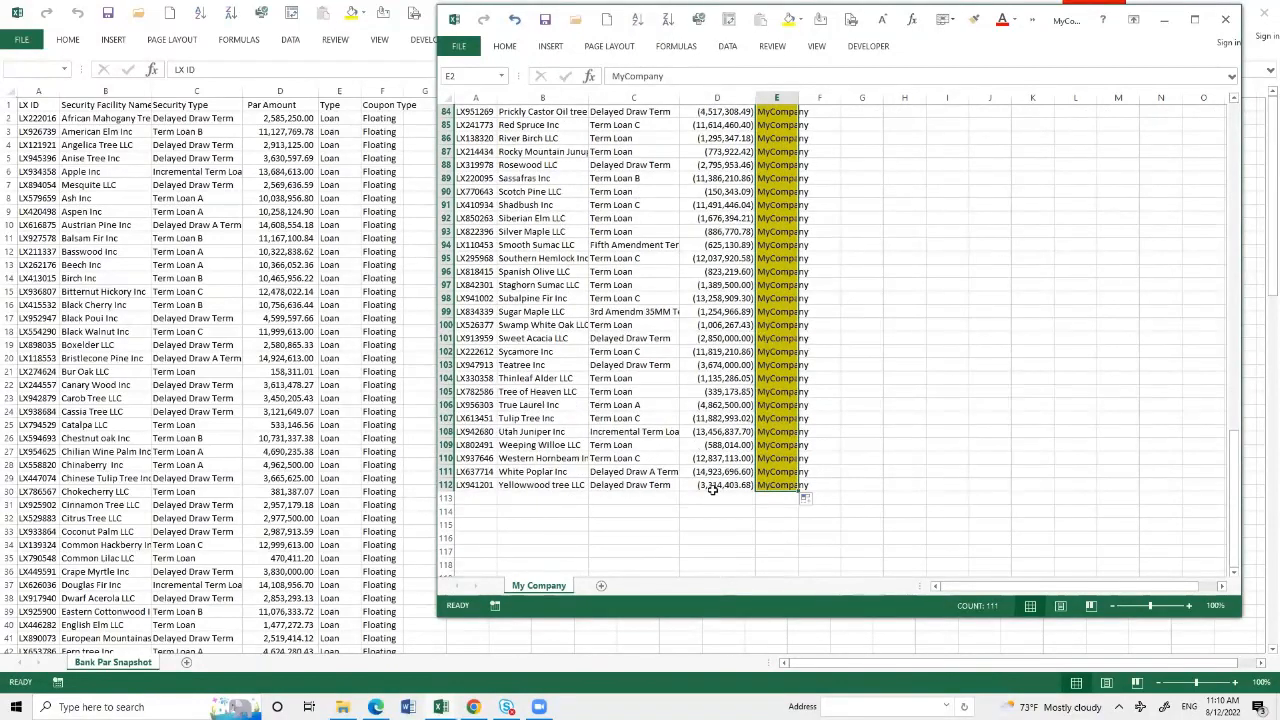
click(275, 308)
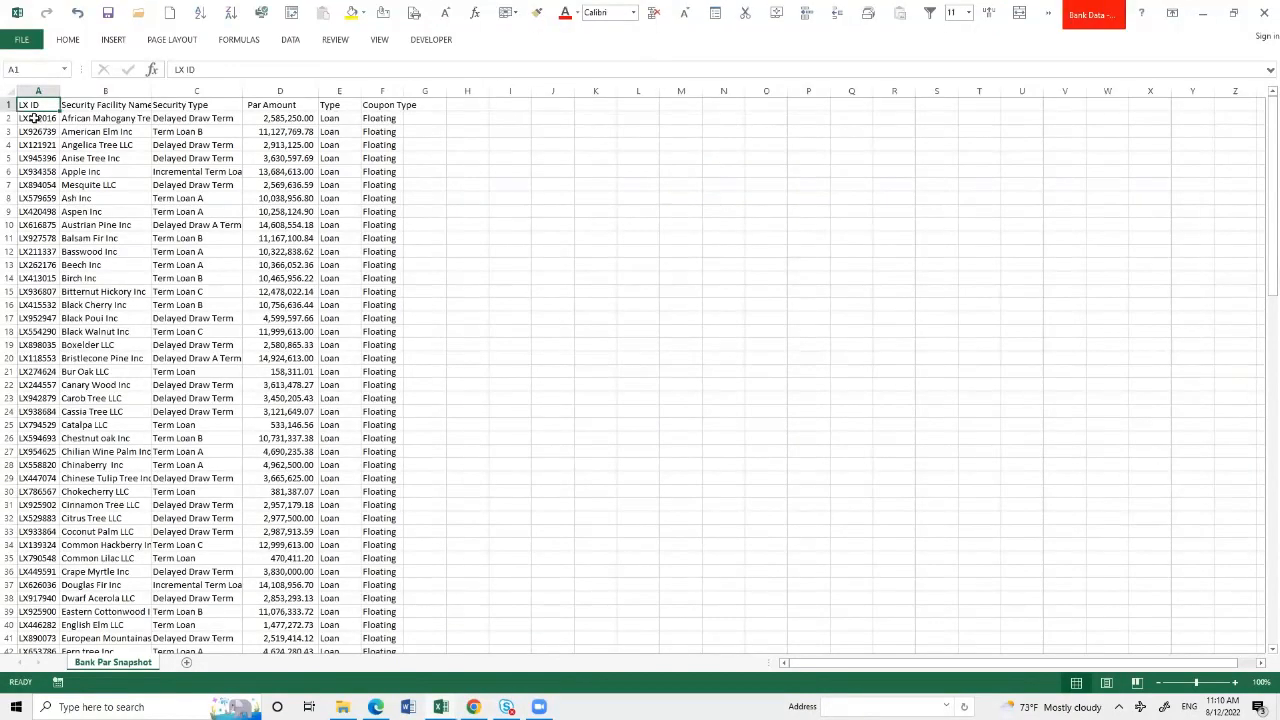
drag(33, 118, 285, 607)
key(ctrl+c)
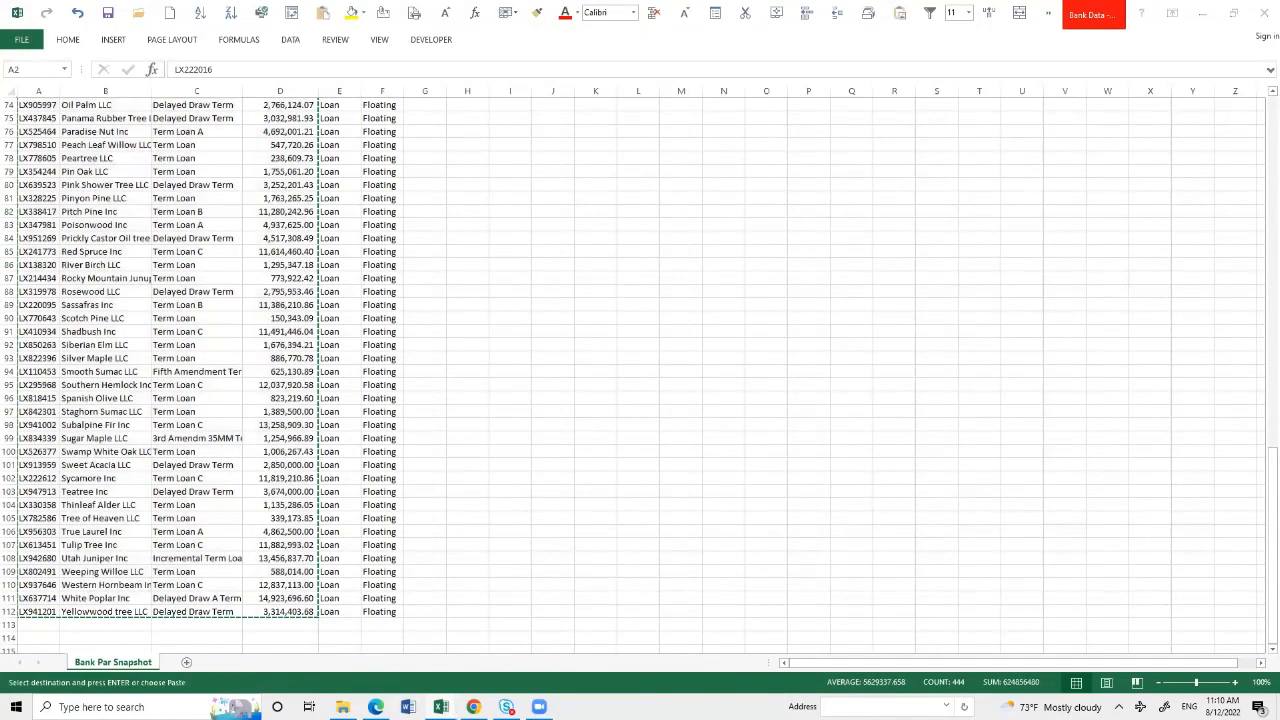
mouse_move(440, 707)
click(527, 640)
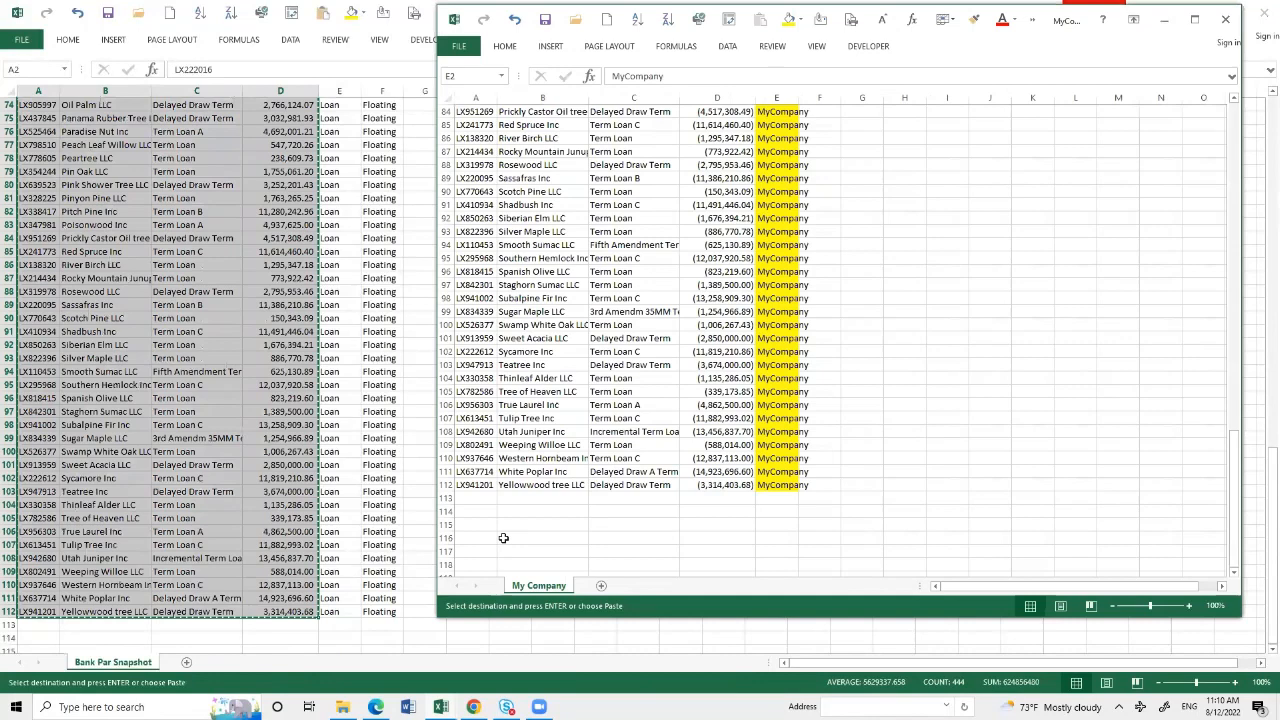
click(471, 498)
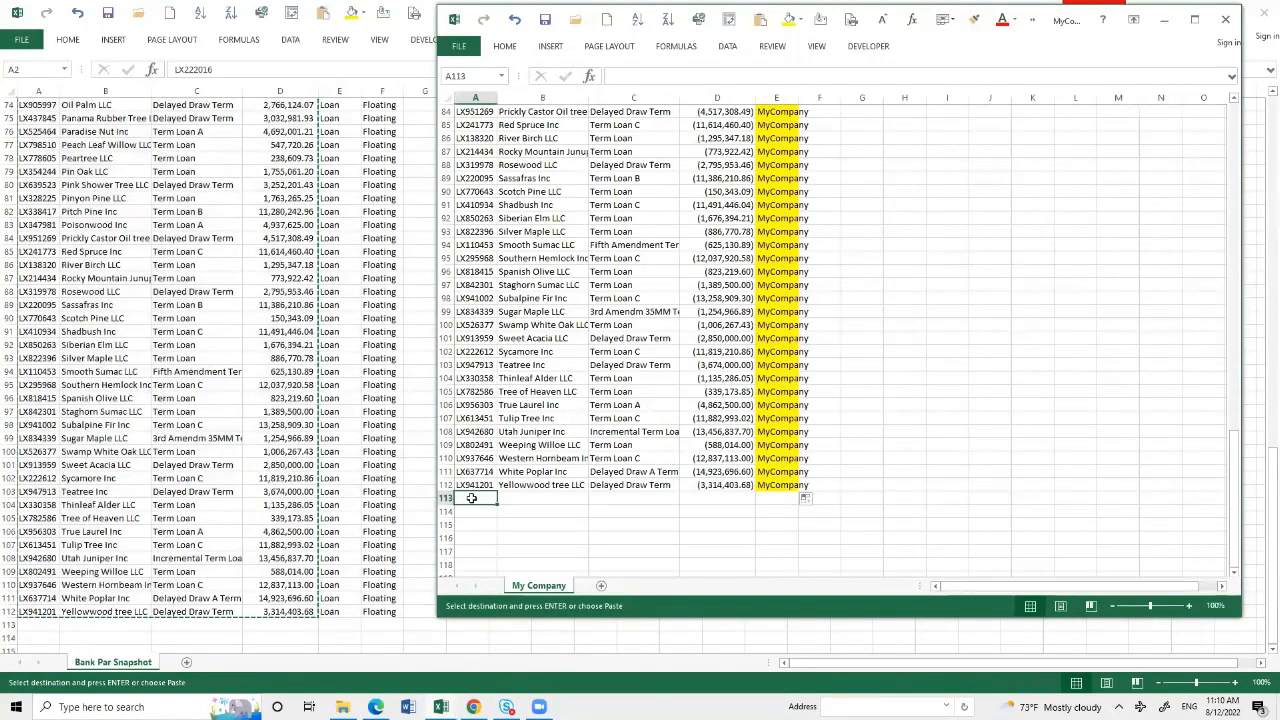
key(ctrl+v)
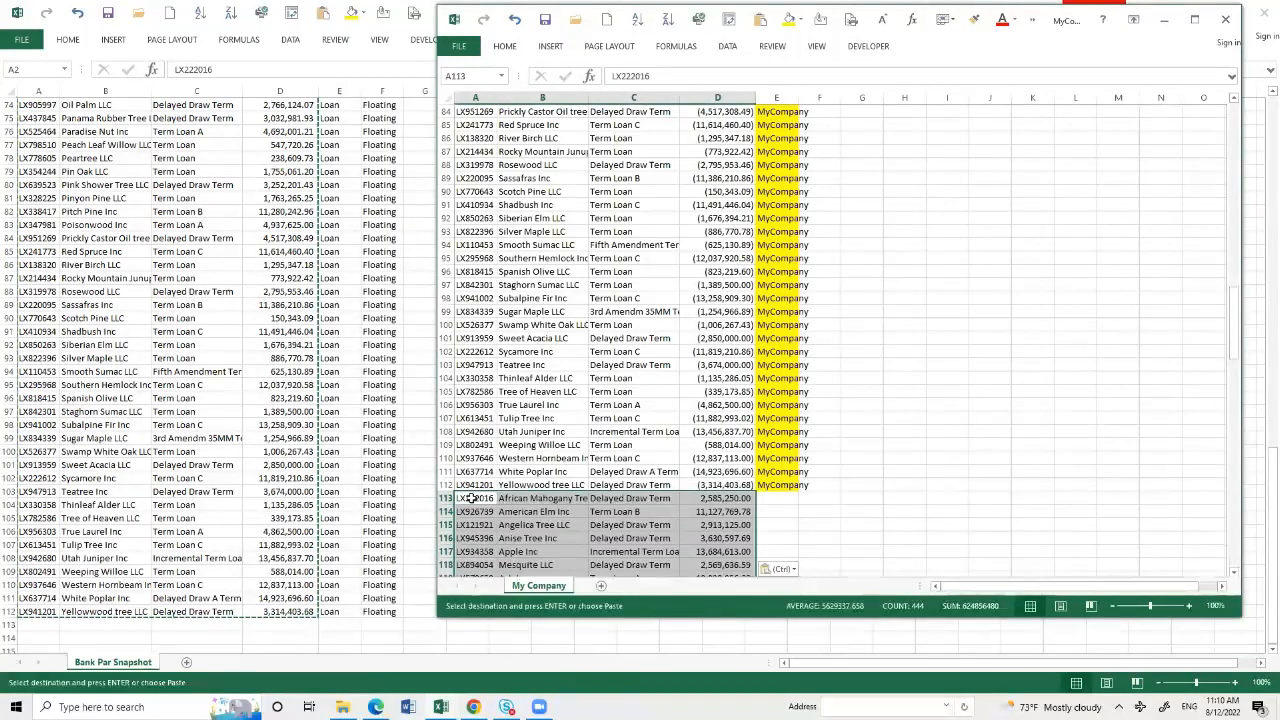
- Enter BankReport as the source in E113 for the first bank record
click(777, 497)
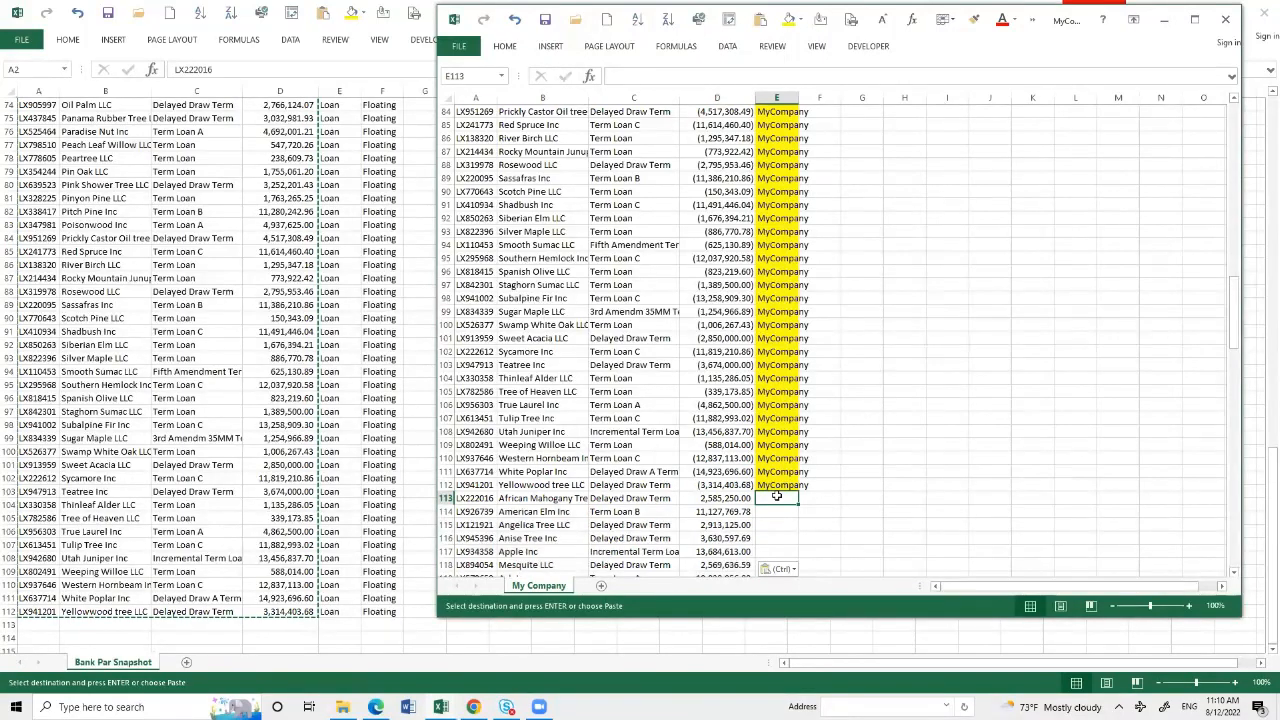
text(Bank)
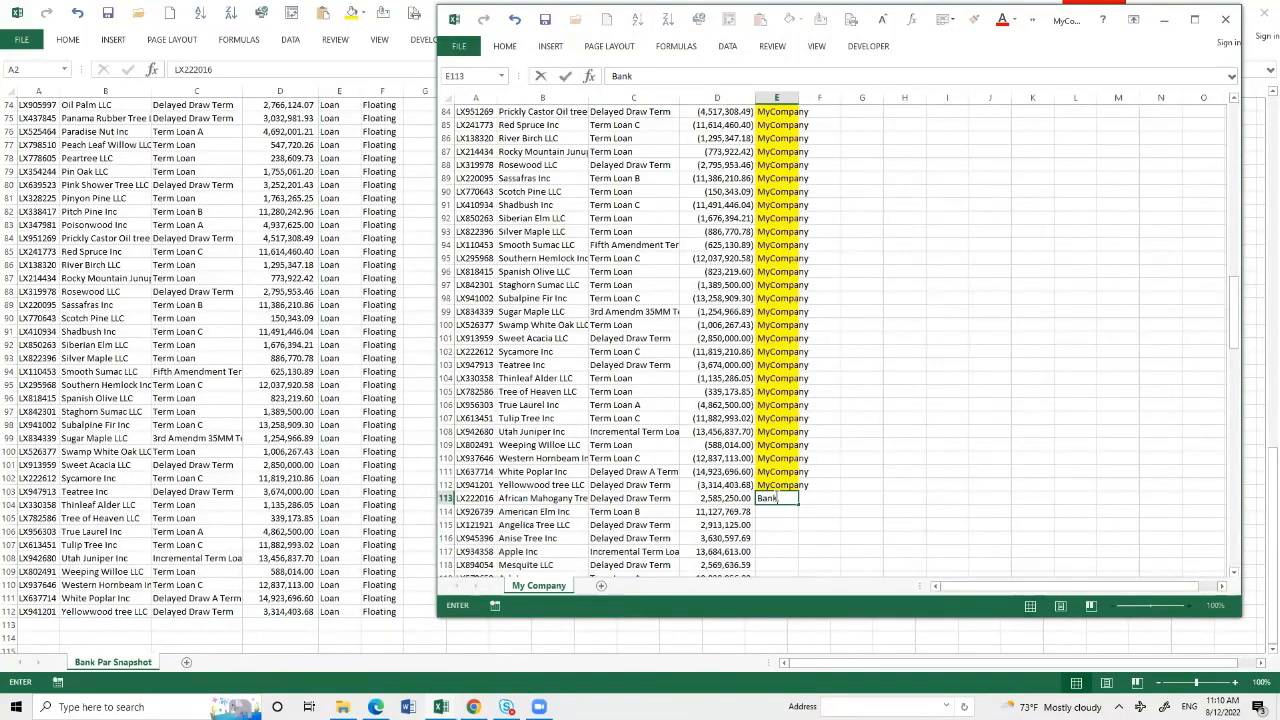
text(Report)
key(ctrl+Return)
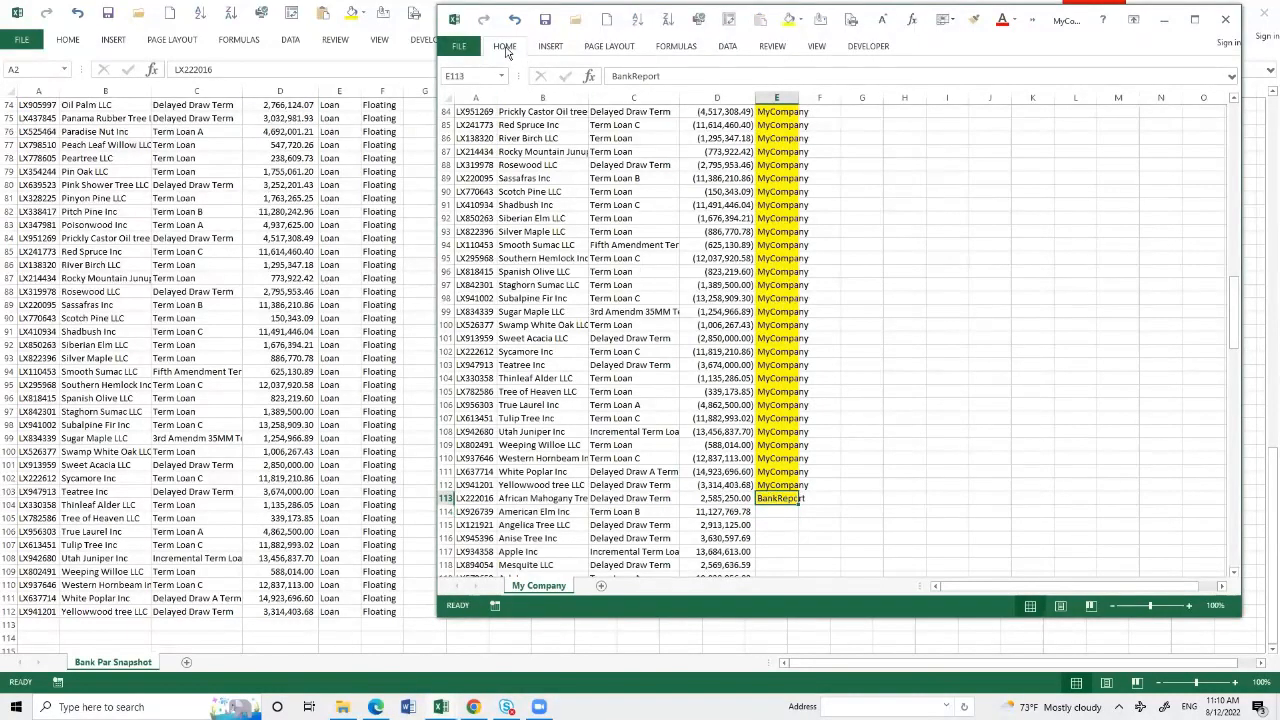
- Apply a light green fill to the BankReport cell and fill it down alongside all the bank records
click(505, 46)
click(600, 91)
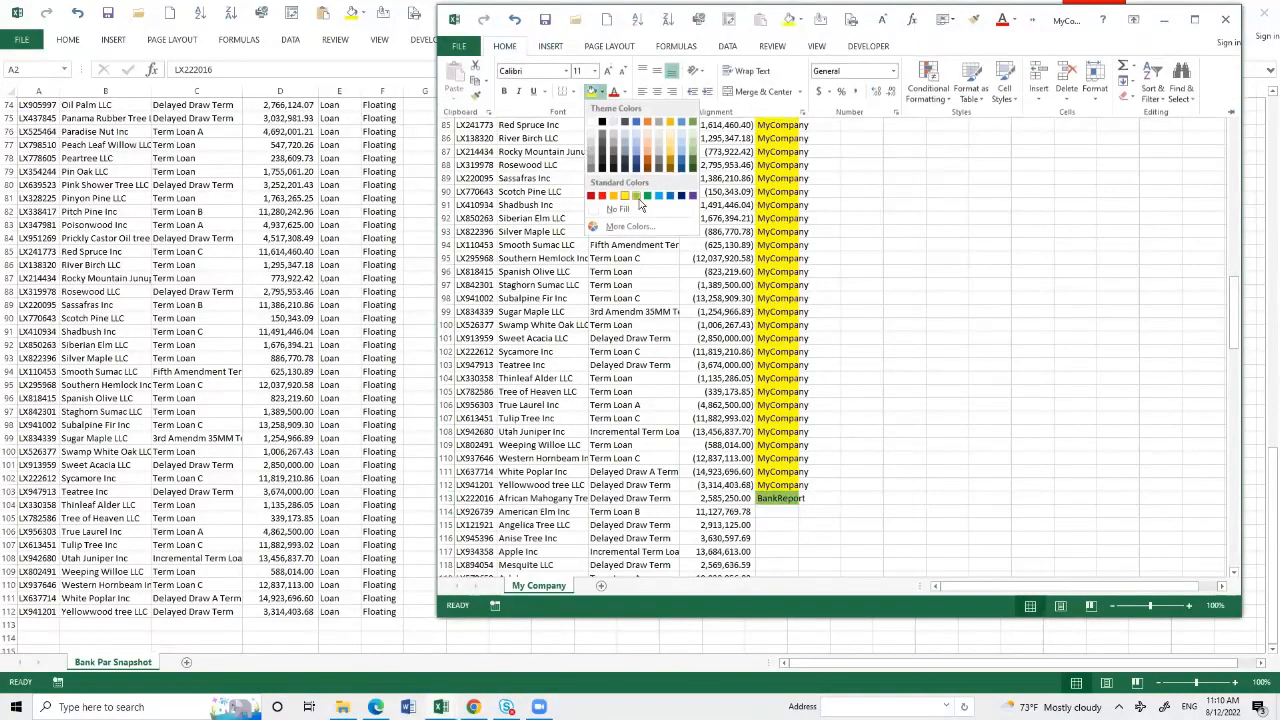
click(641, 196)
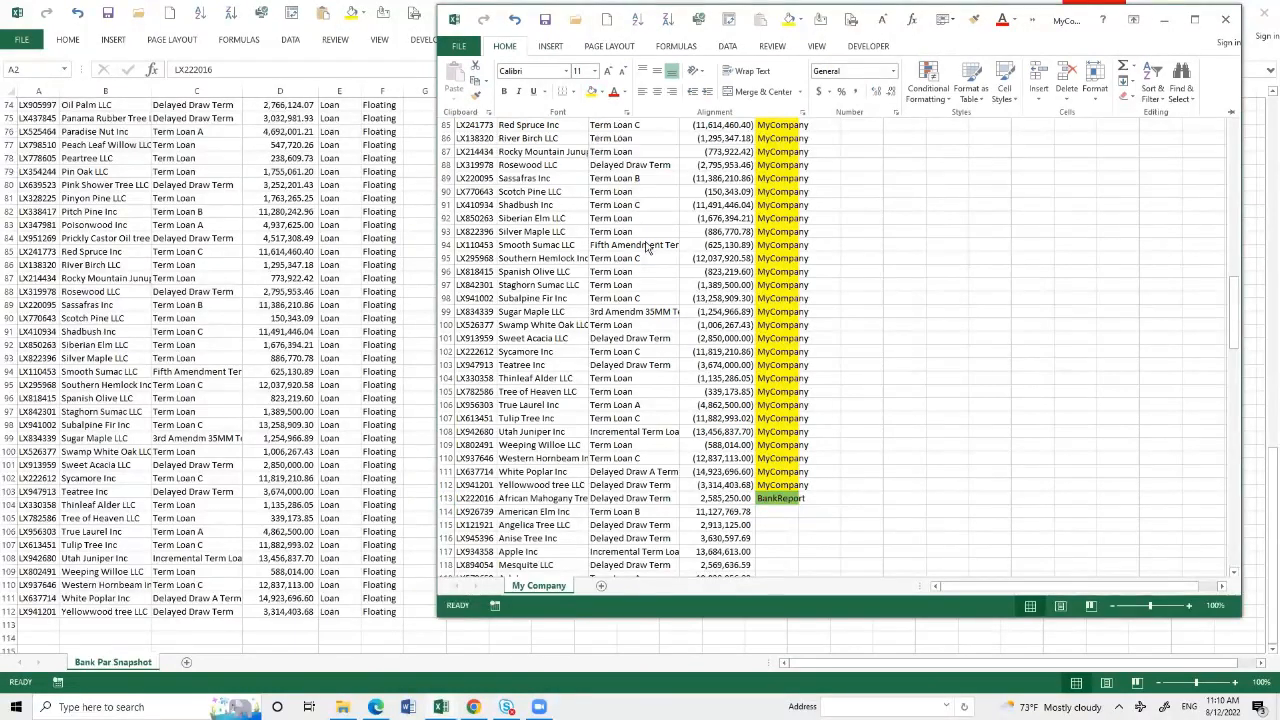
click(798, 503)
double_click(800, 503)
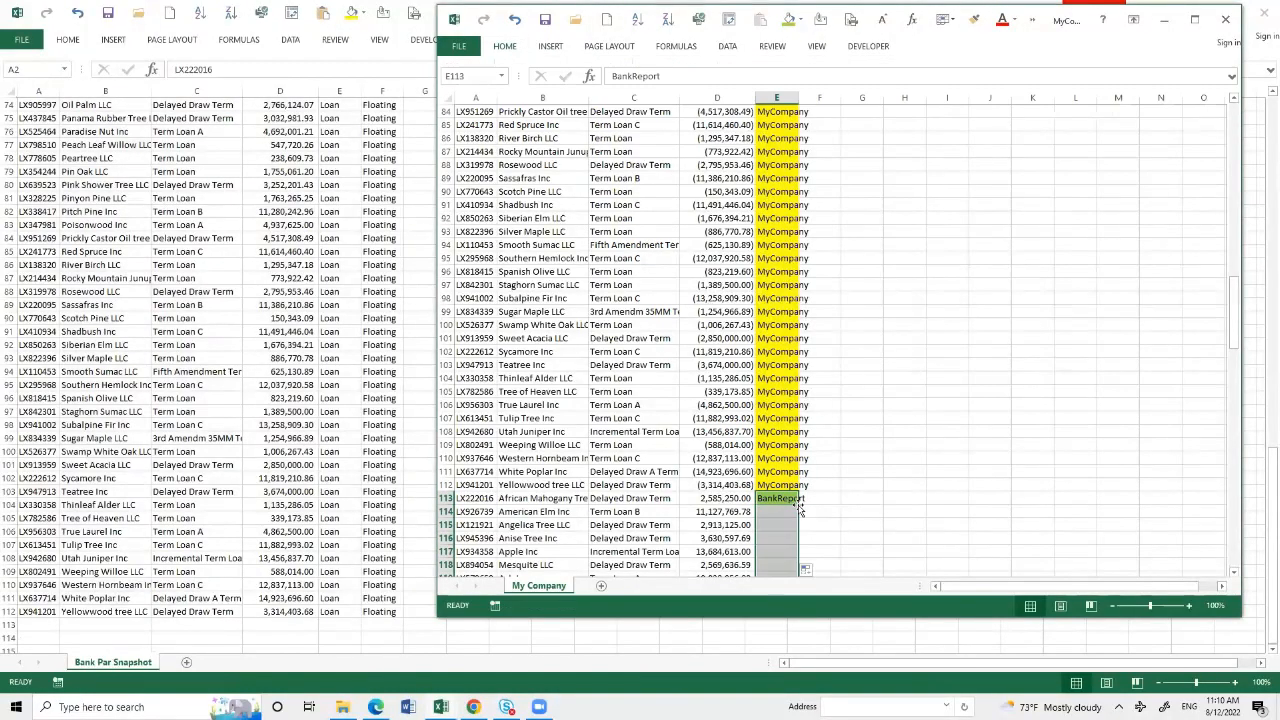
- Create a PivotTable on a new worksheet from the combined company and bank data in A1:E223 of the My Company sheet
click(1196, 21)
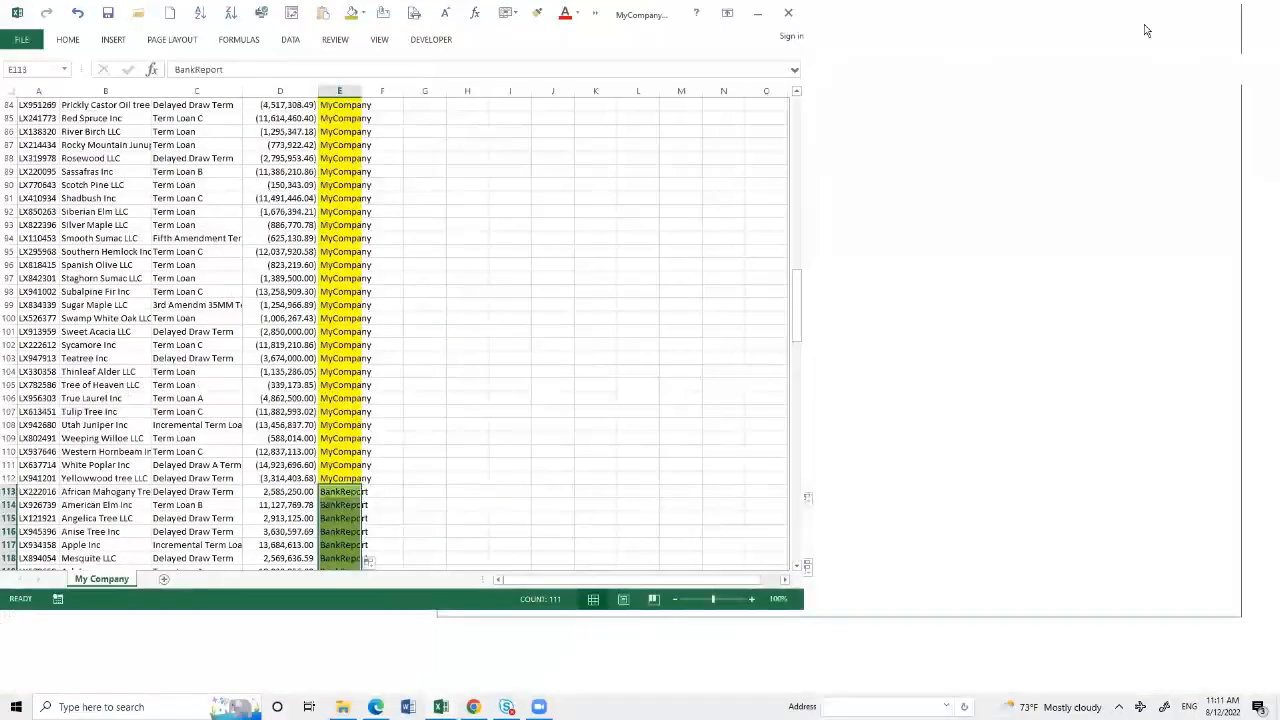
click(565, 210)
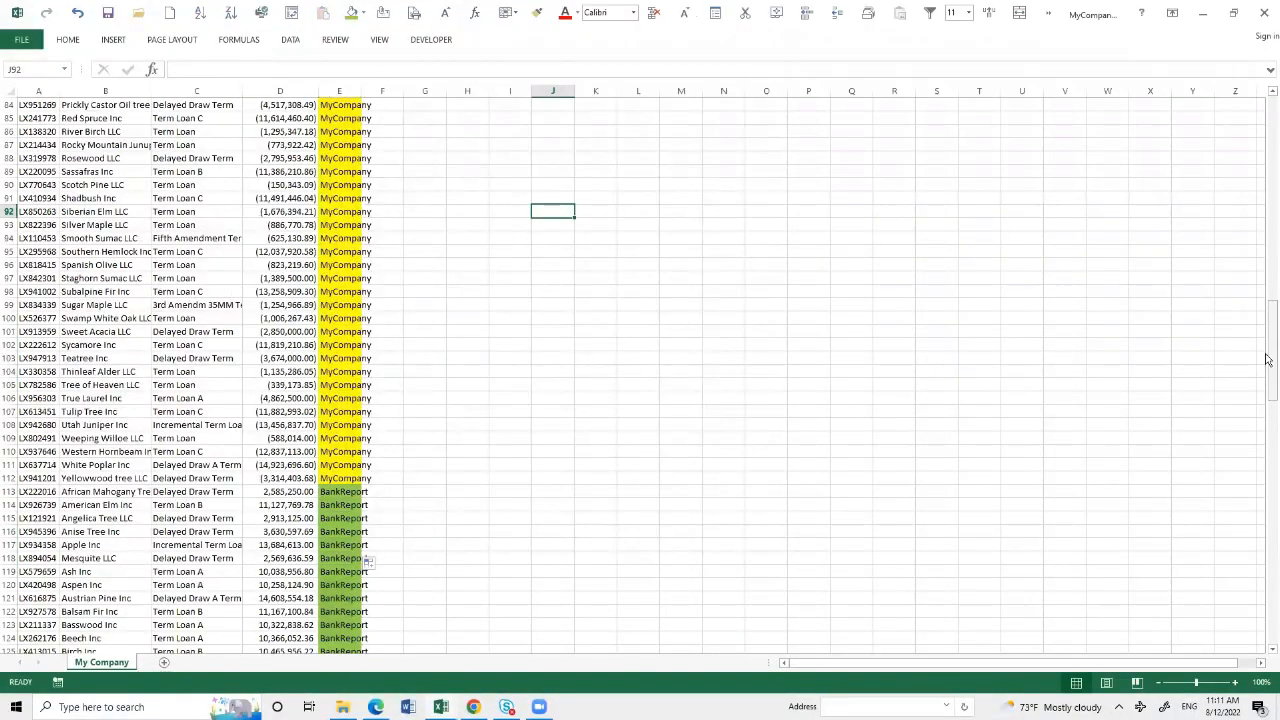
drag(1270, 350, 1269, 100)
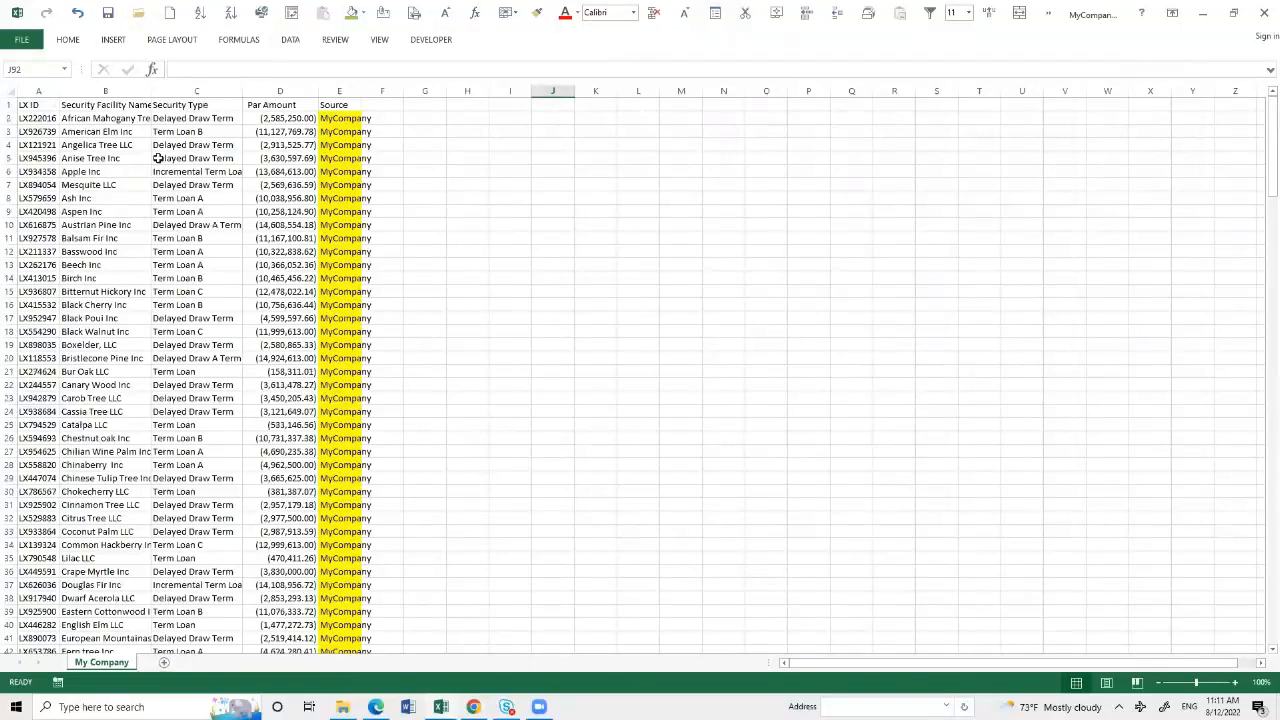
click(38, 104)
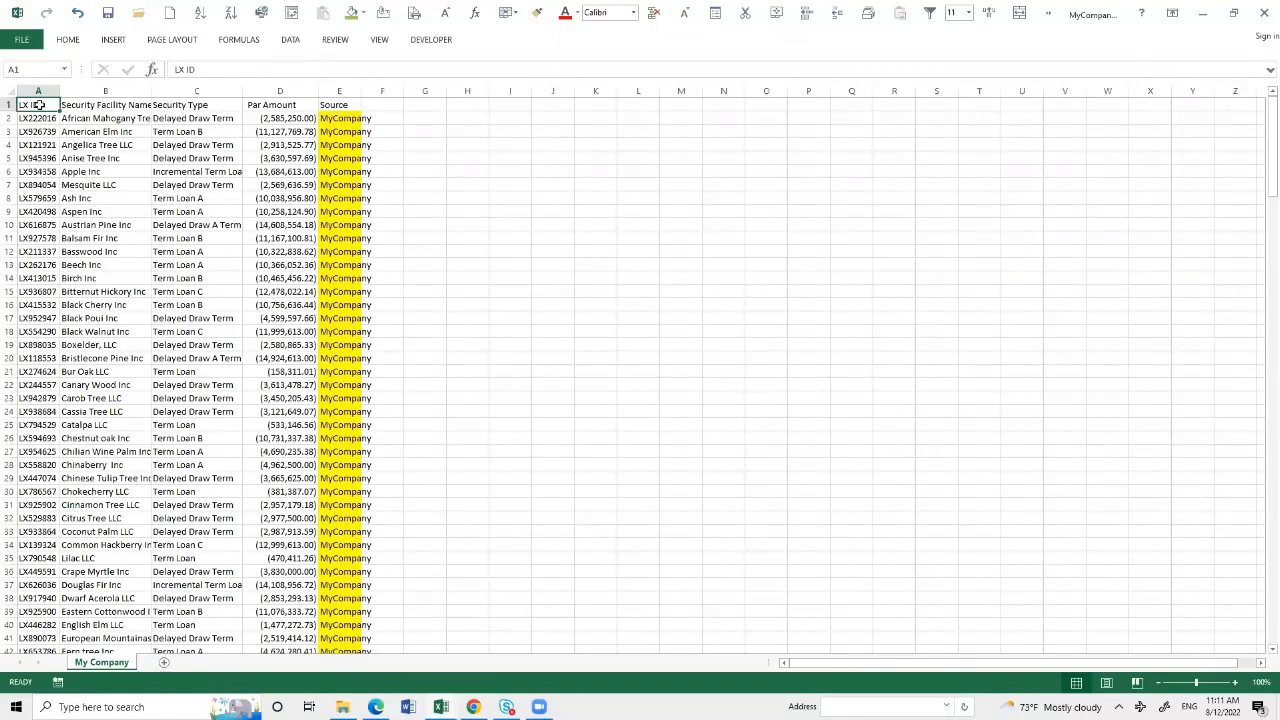
key(ctrl+shift+End)
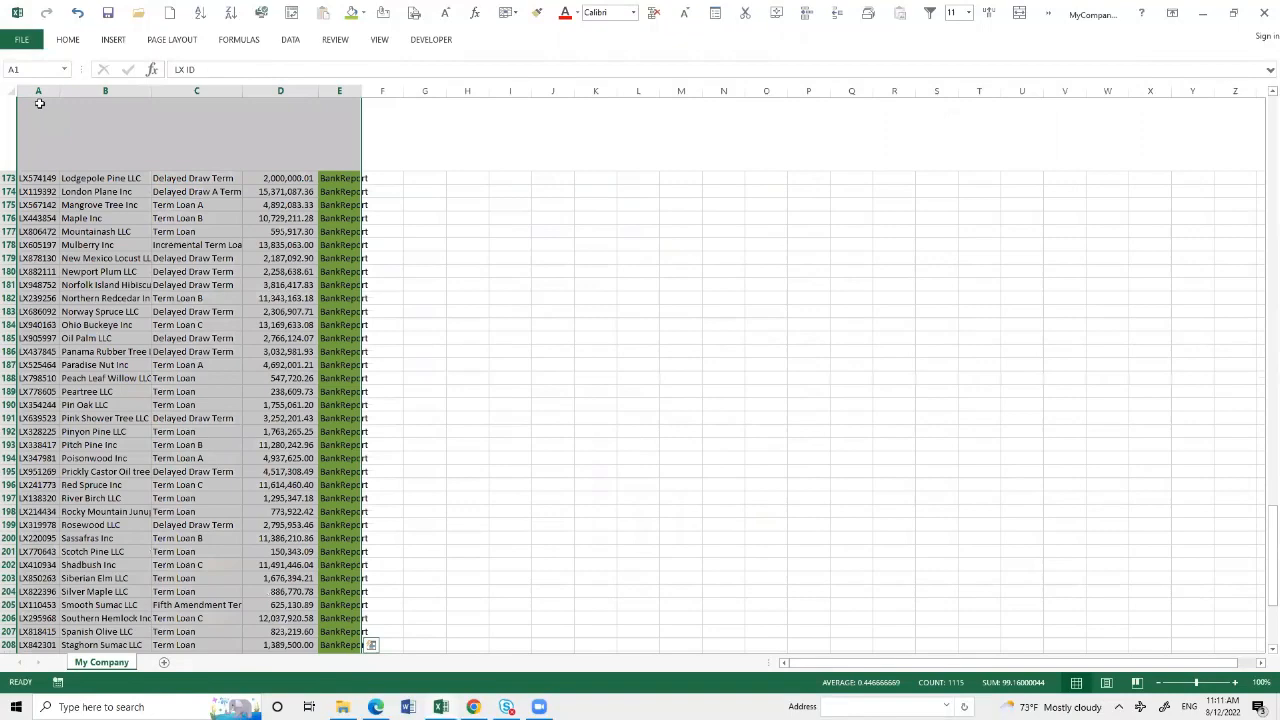
click(113, 40)
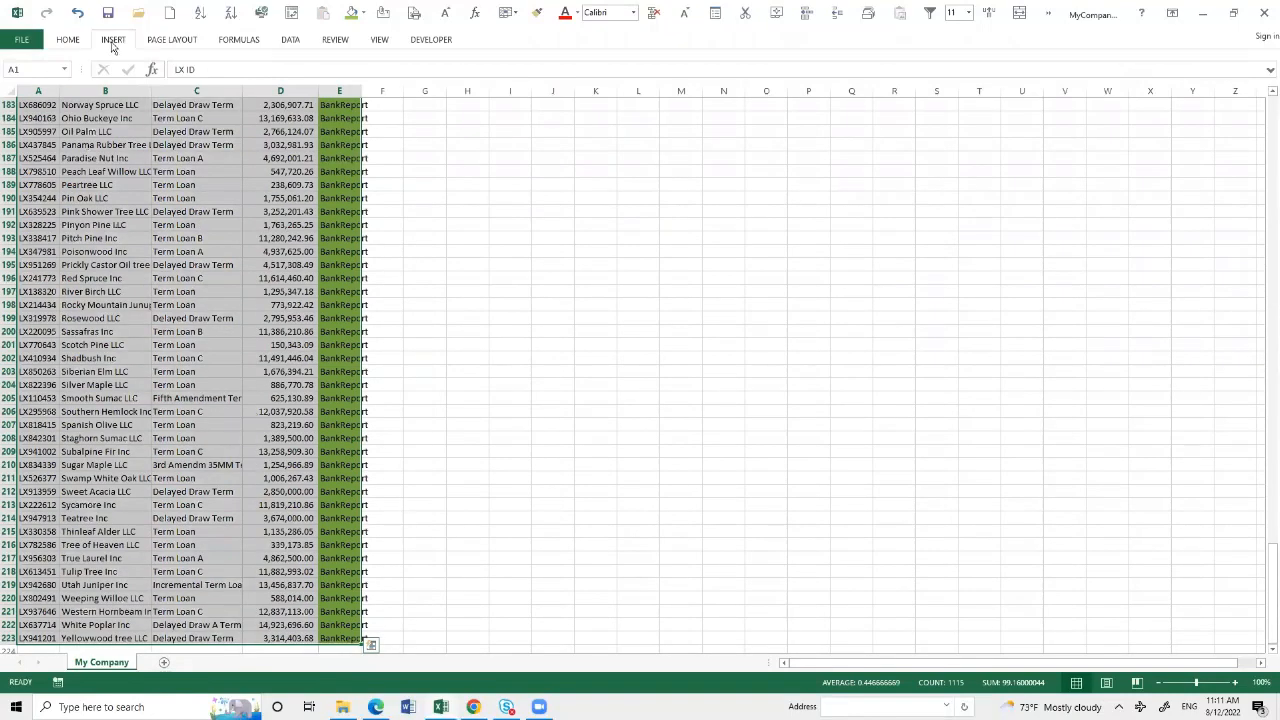
click(23, 72)
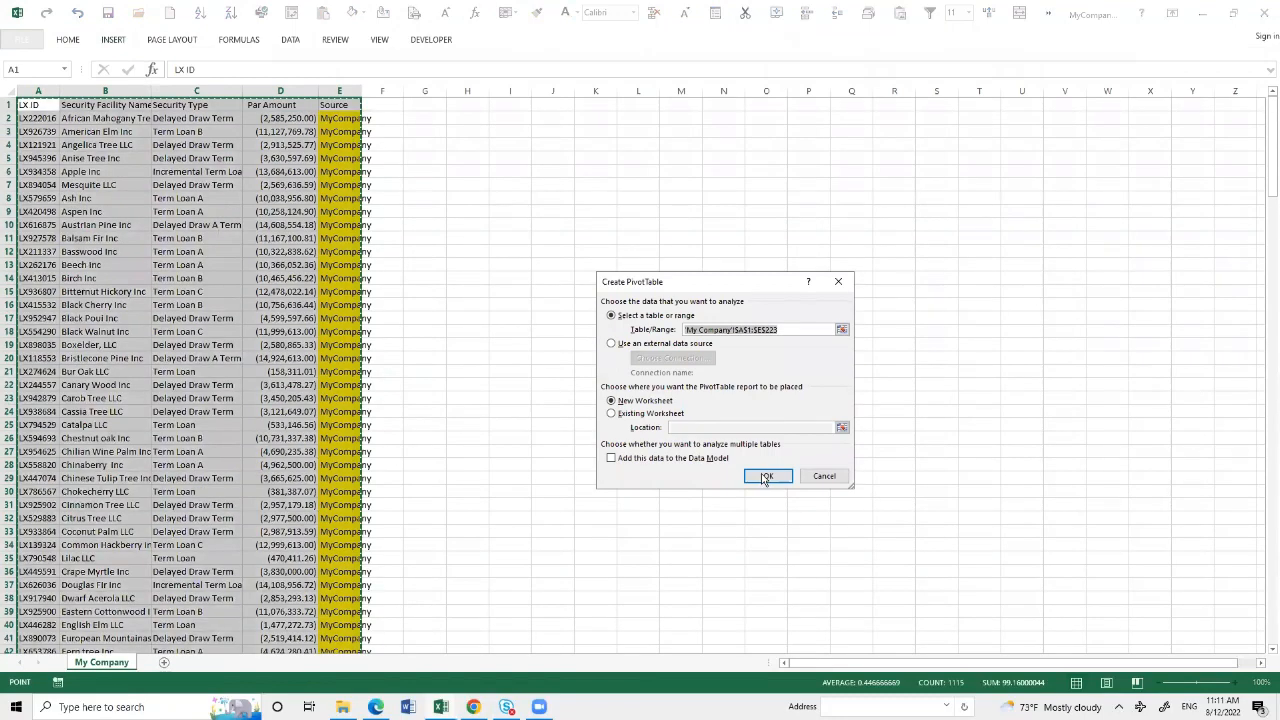
click(766, 476)
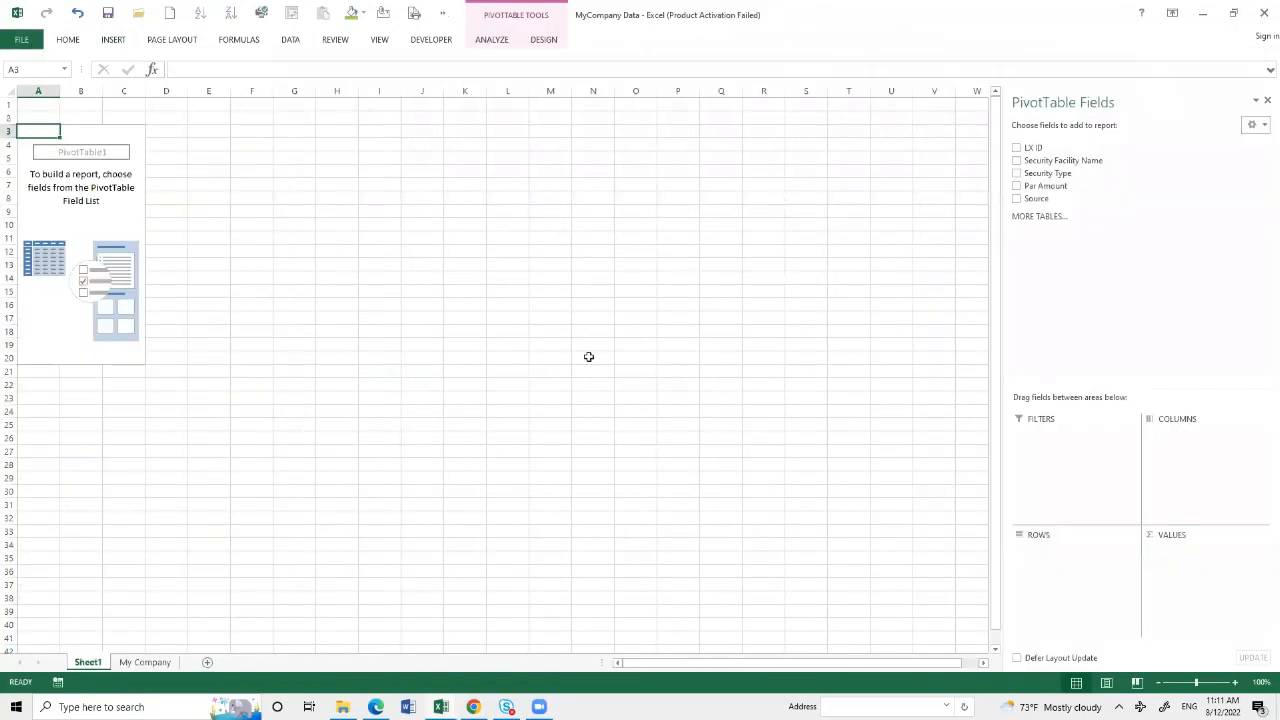
- Add LX ID and Security Facility Name as PivotTable rows and Par Amount as the summed value
click(1017, 149)
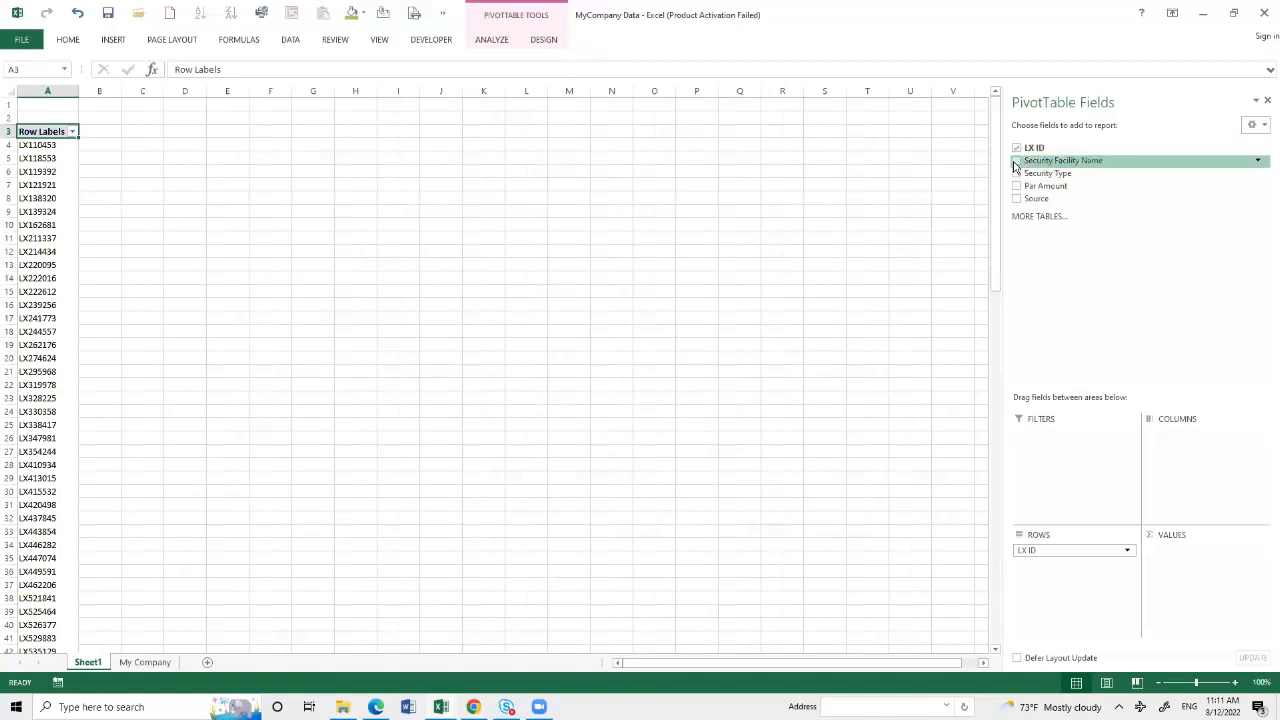
click(1017, 161)
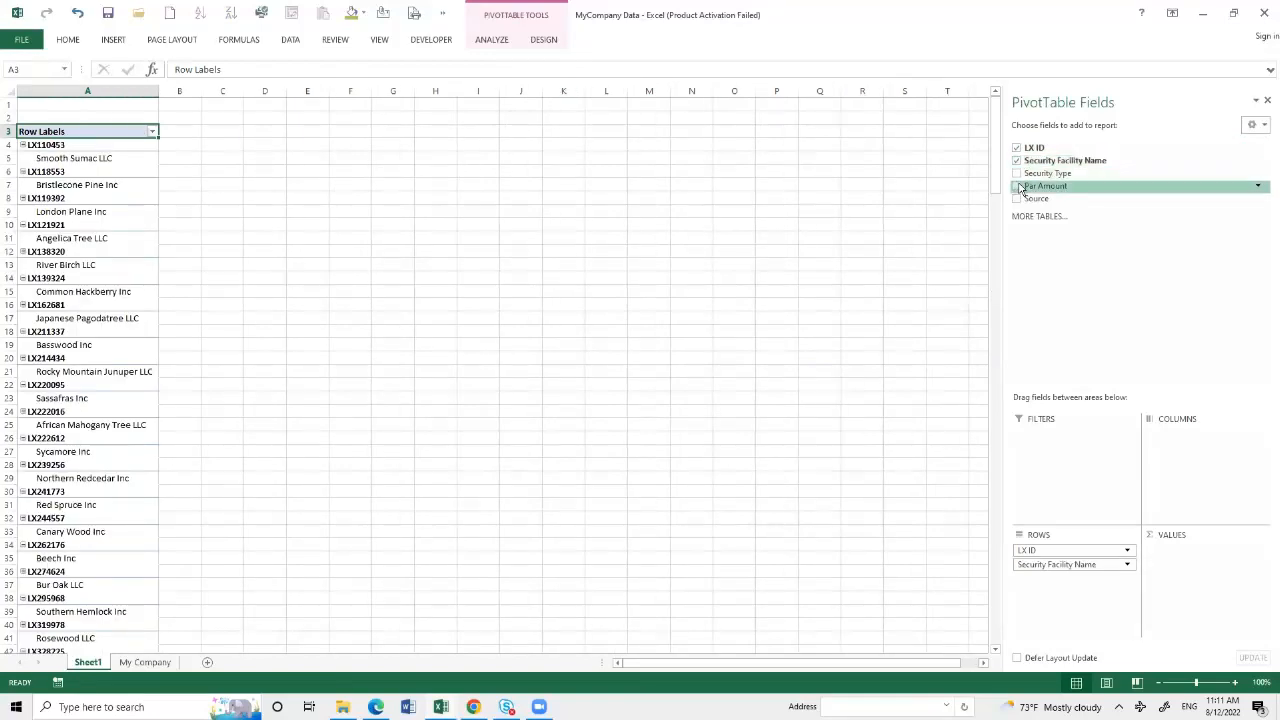
click(1017, 187)
- Set the number format of the Sum of Par Amount value field to Accounting
click(1155, 550)
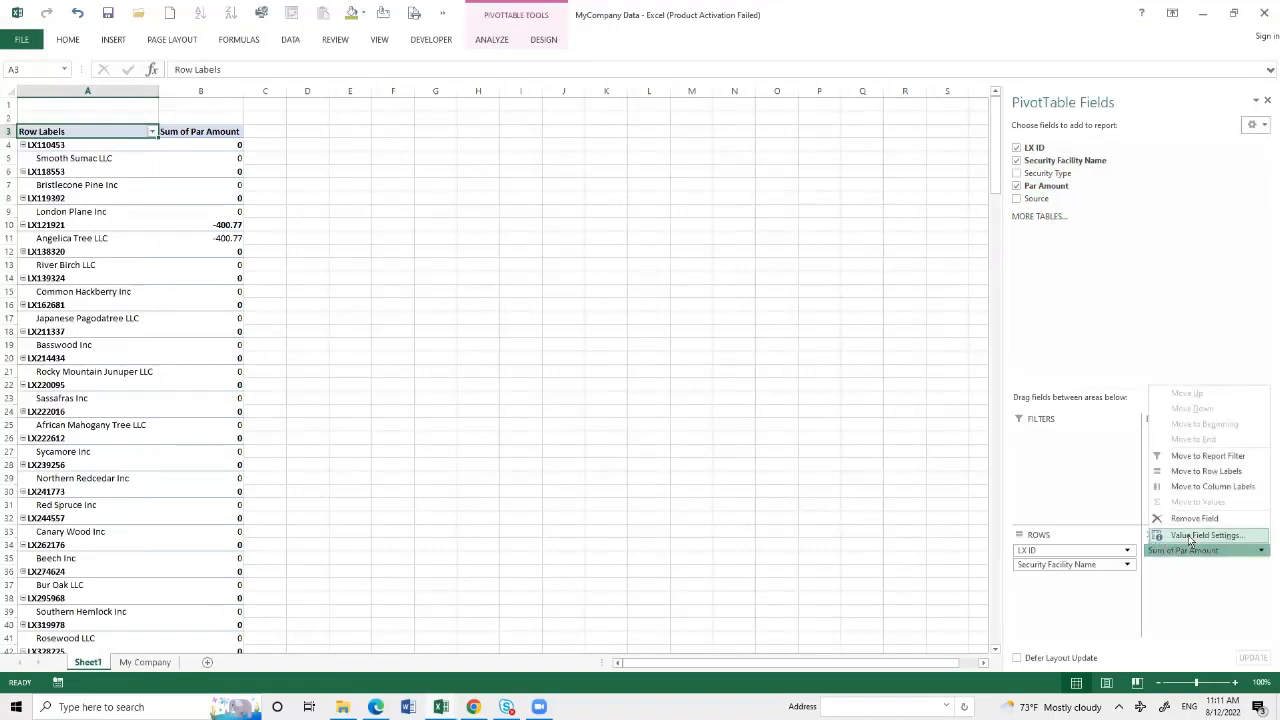
click(1188, 535)
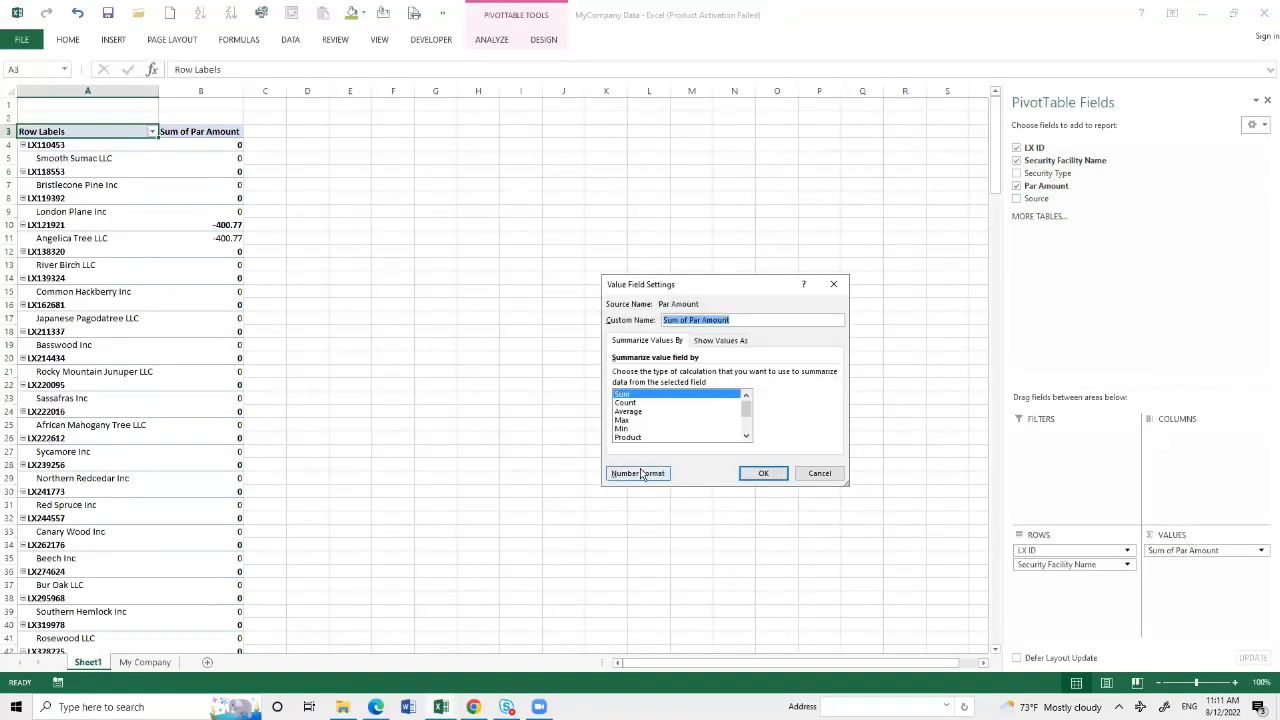
click(640, 474)
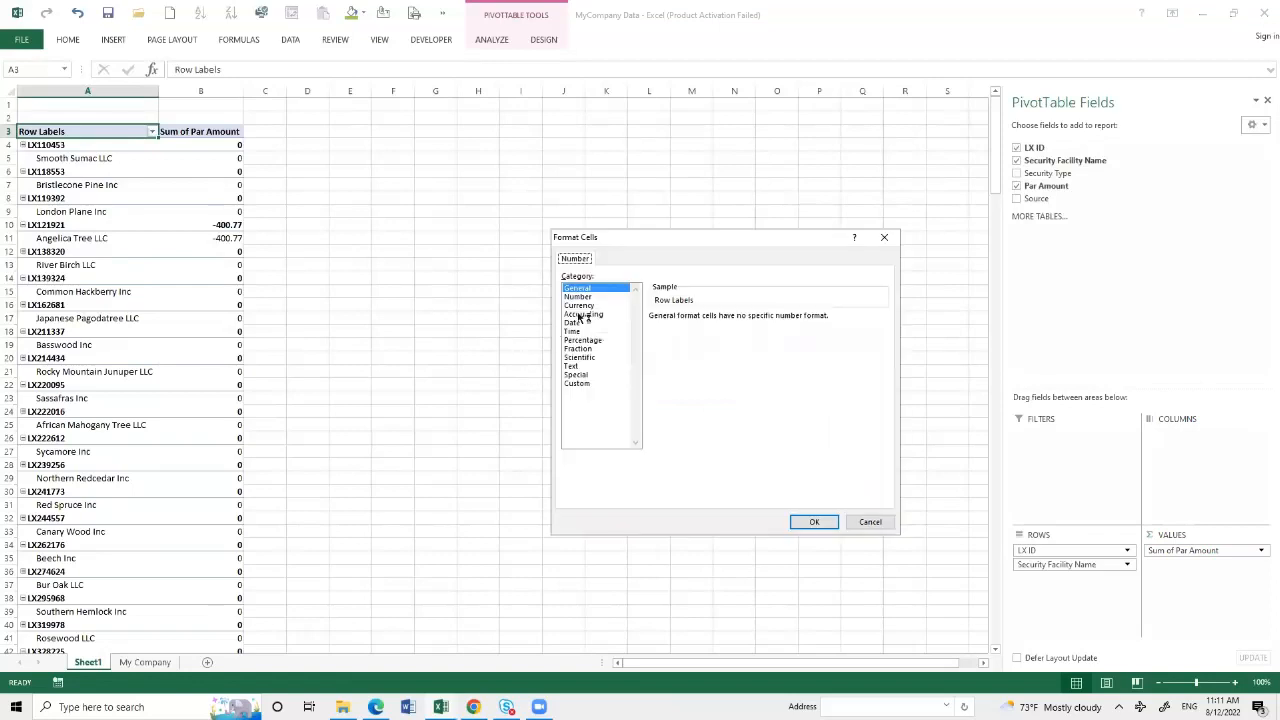
click(583, 315)
click(818, 524)
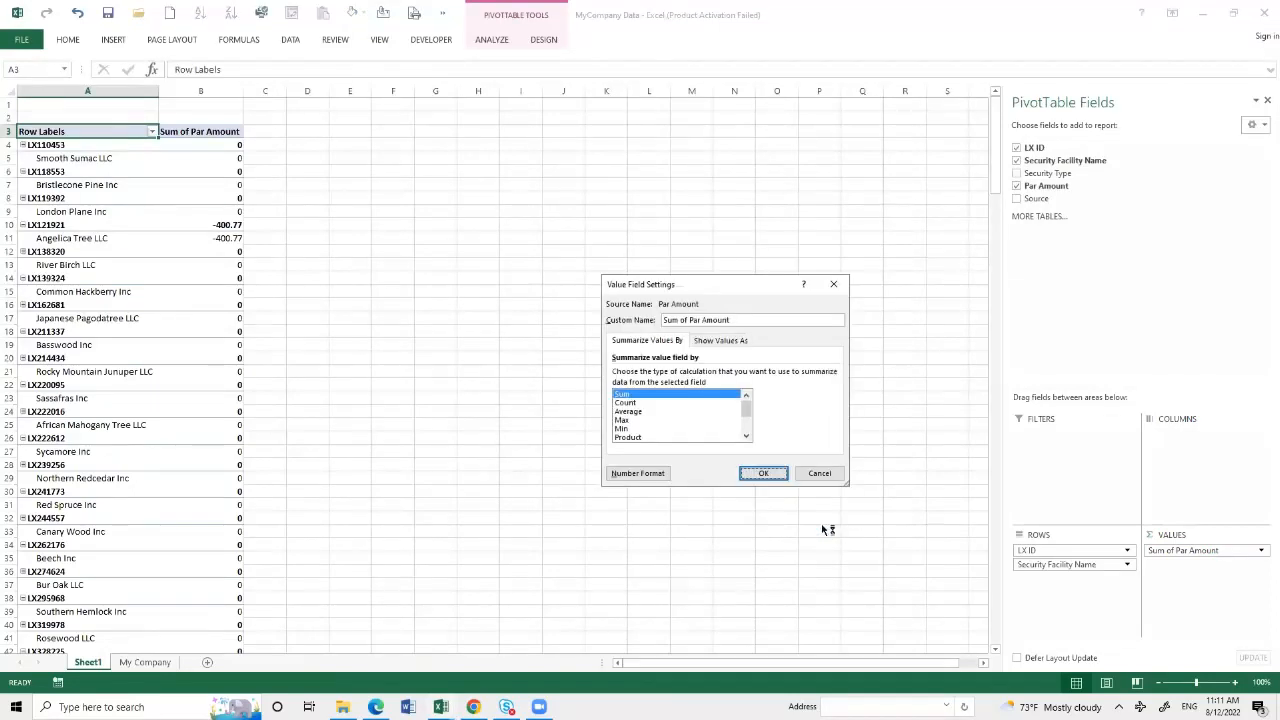
click(760, 474)
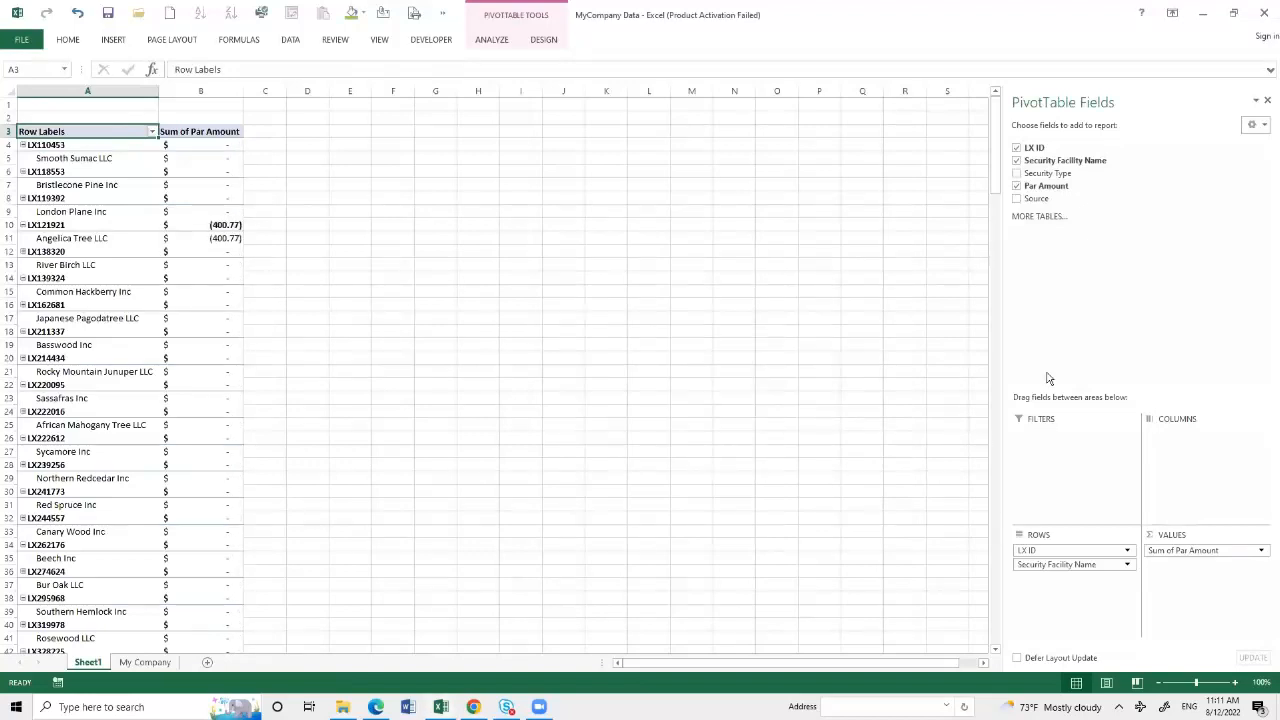
- Add the Source field as PivotTable columns and switch the report layout to tabular form
click(1017, 201)
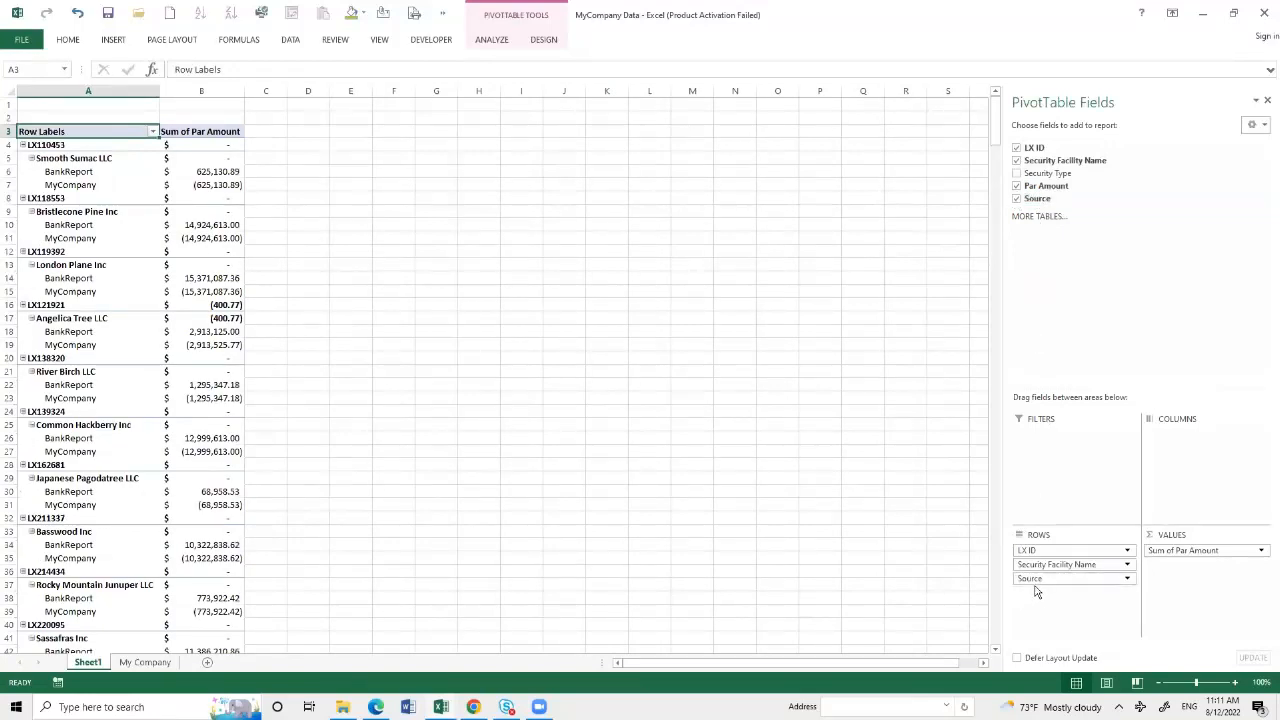
drag(1031, 580, 1160, 434)
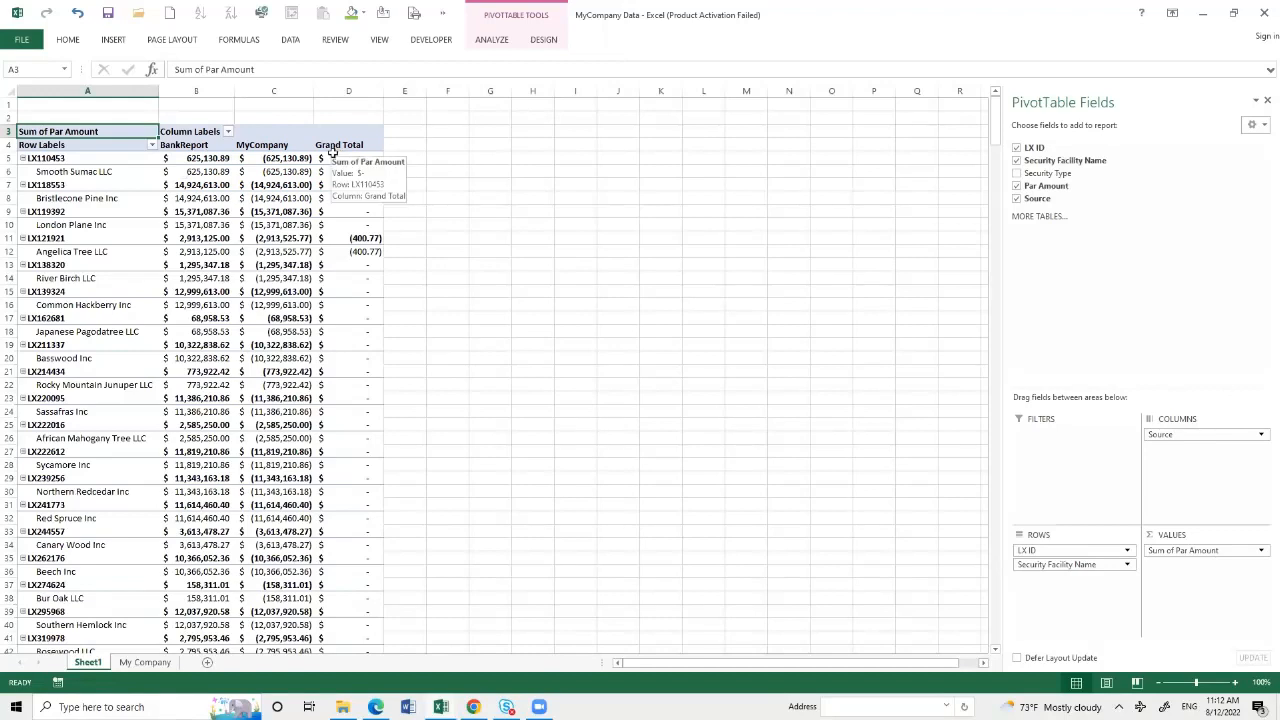
click(544, 42)
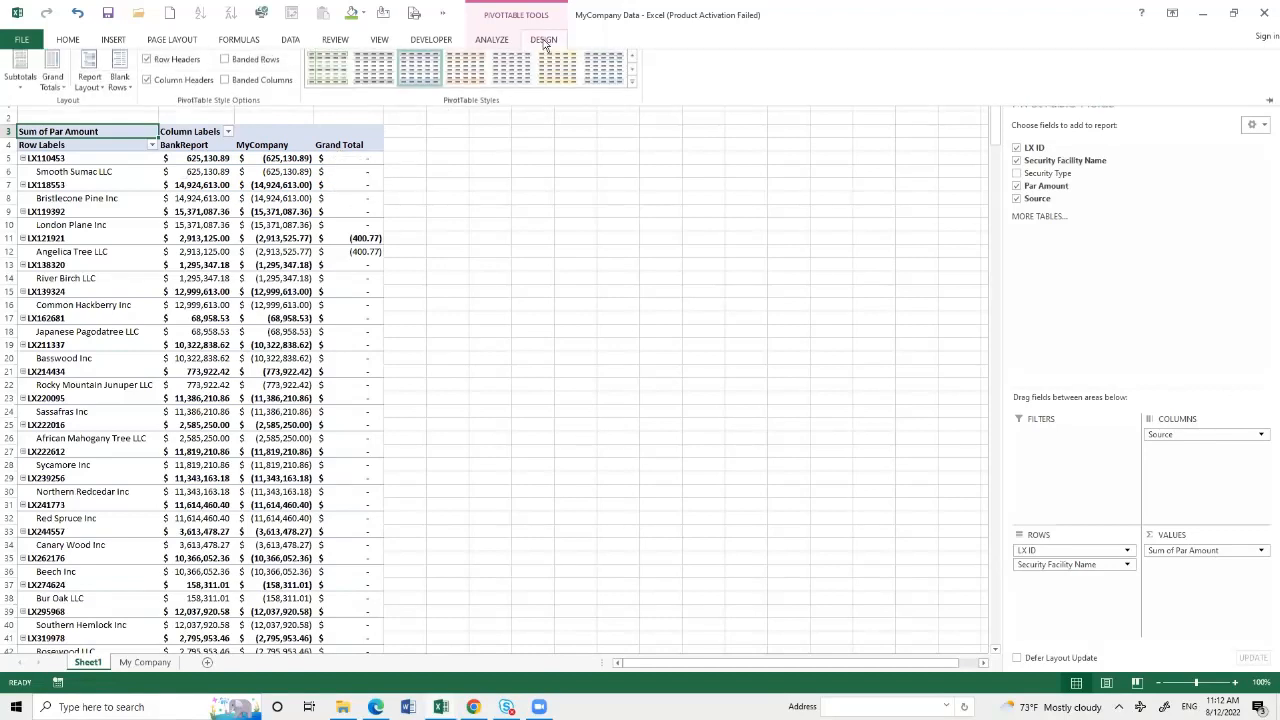
click(98, 100)
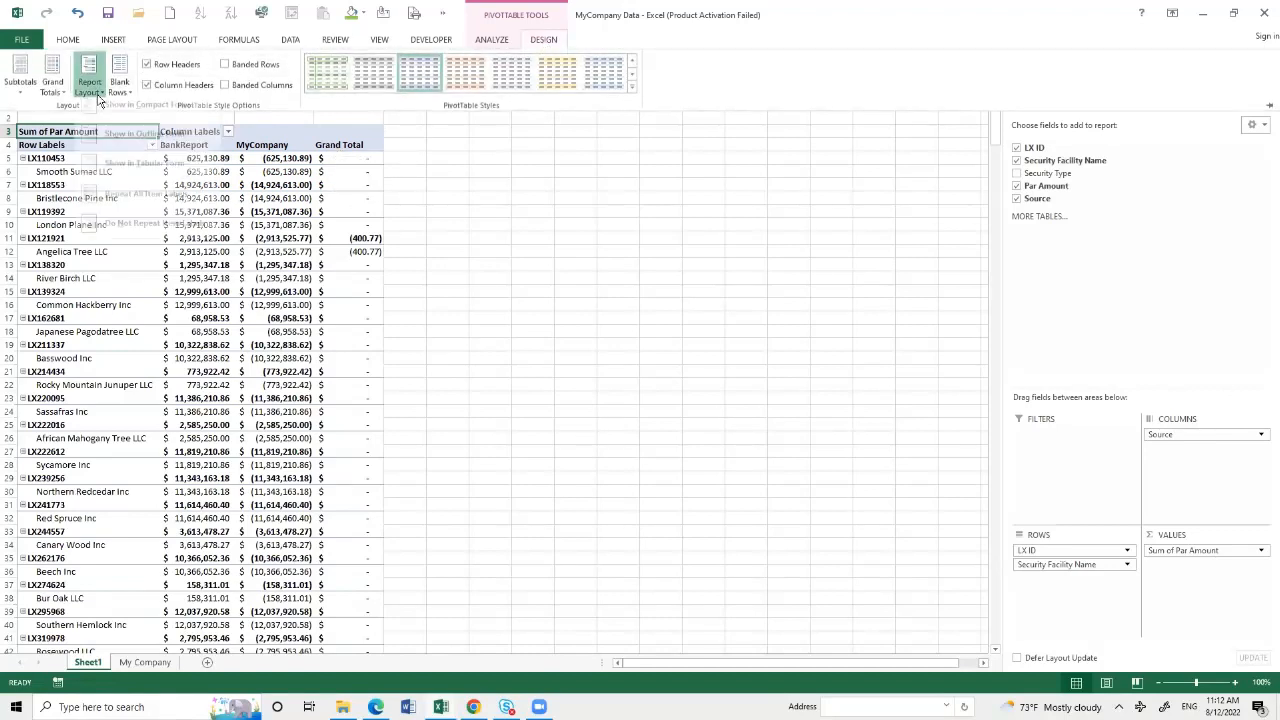
click(114, 174)
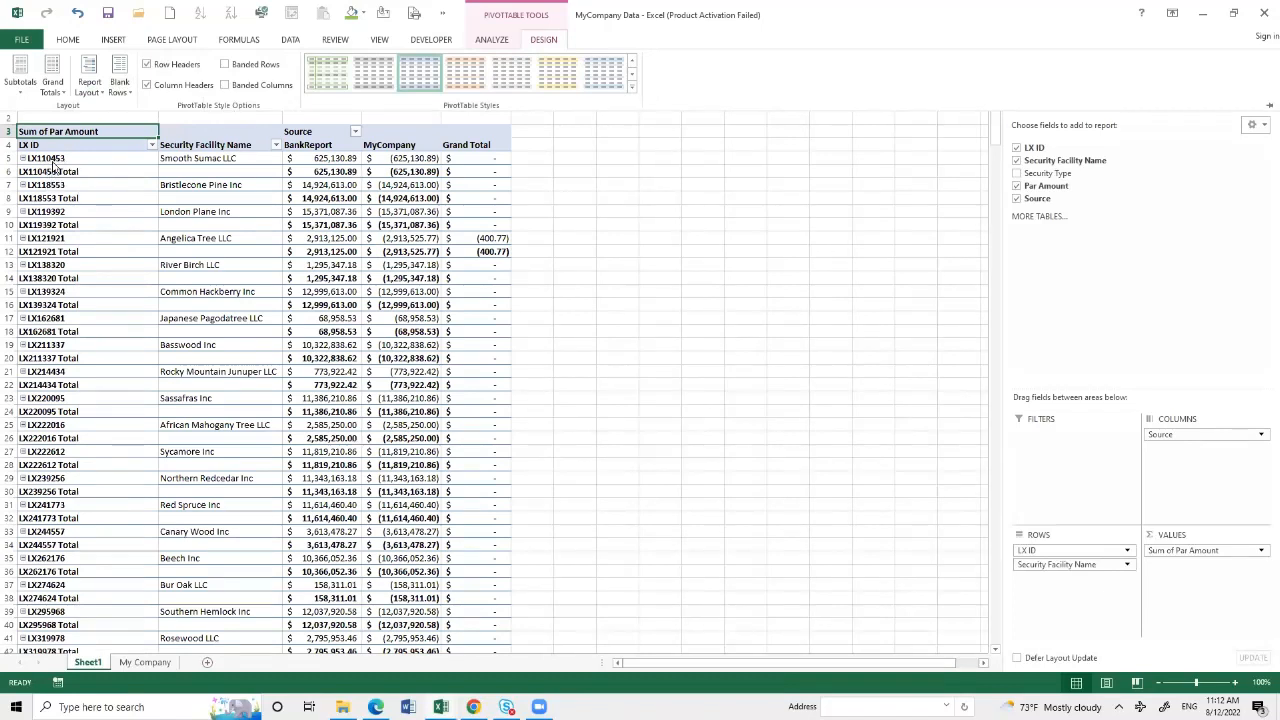
- Turn off the PivotTable subtotals and close the field list
click(22, 92)
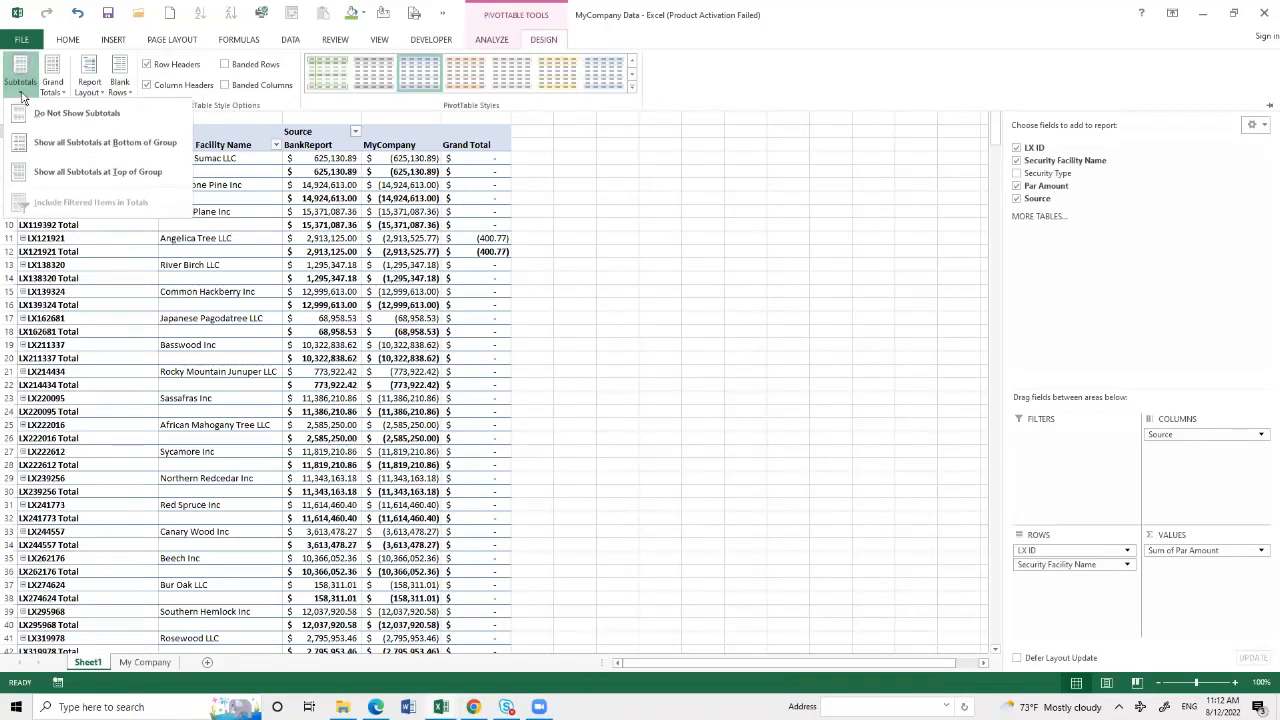
click(43, 115)
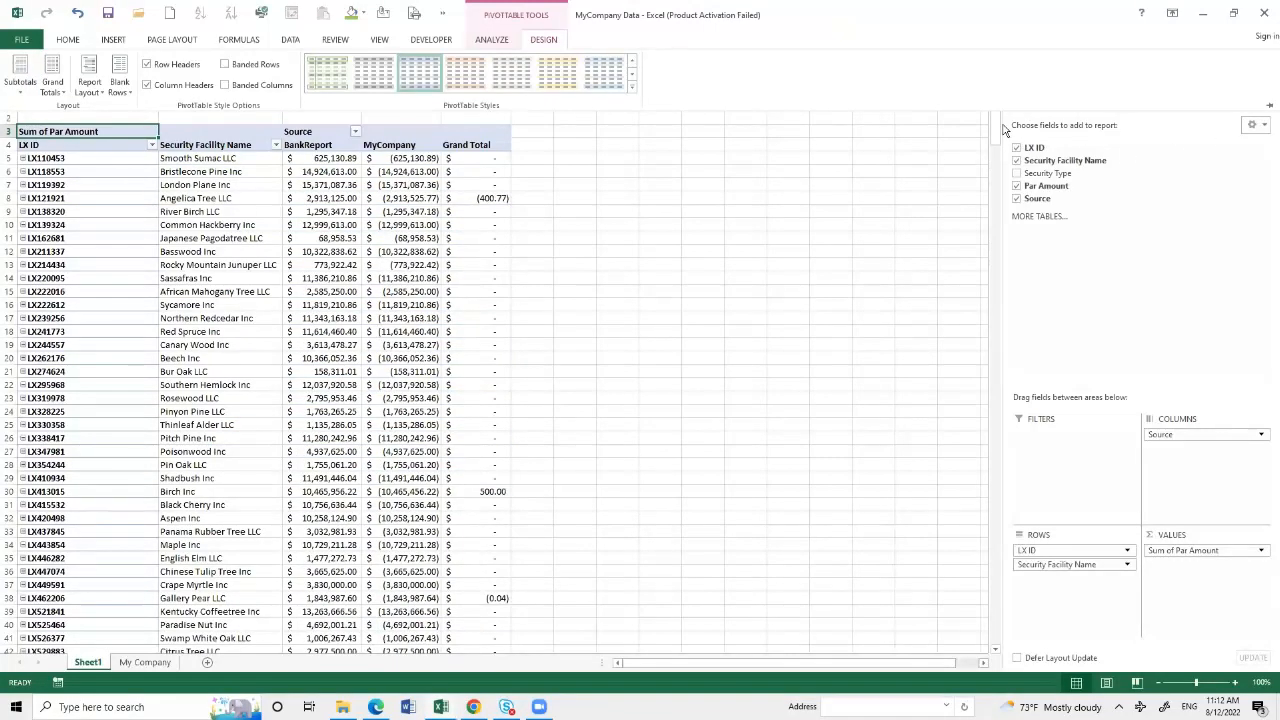
click(702, 336)
click(1266, 102)
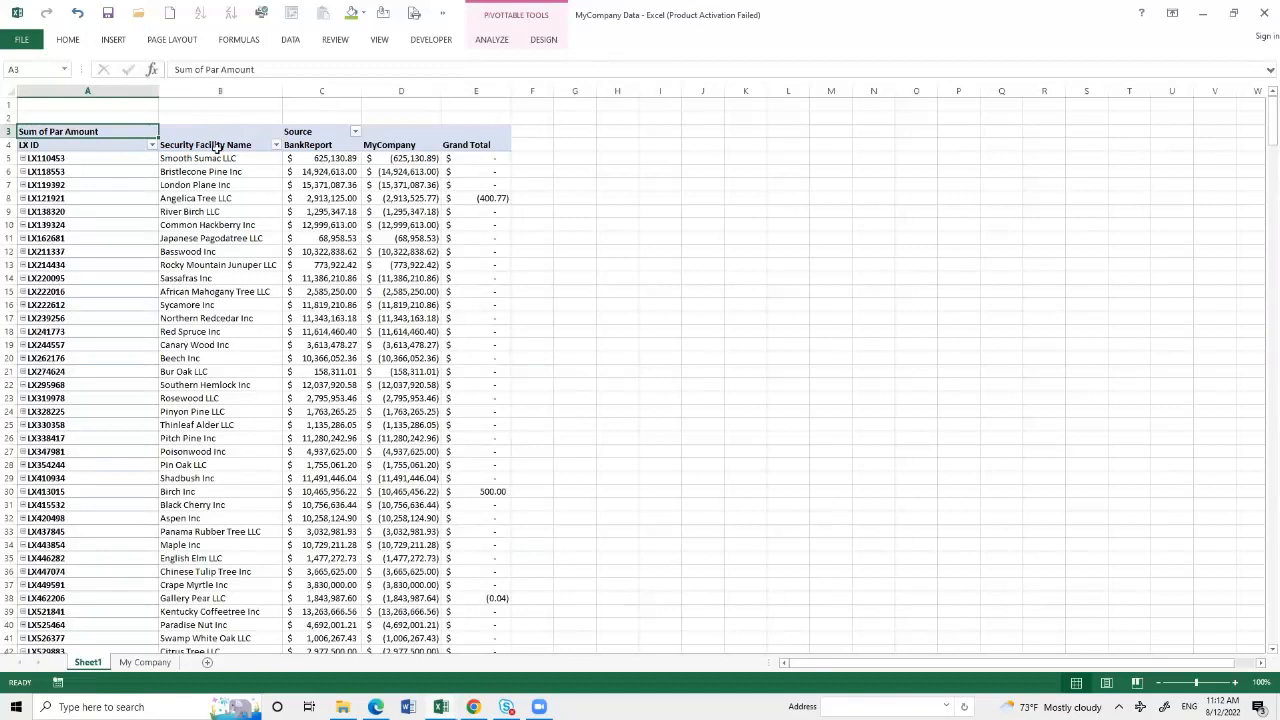
- Compare the BankReport and MyCompany columns and examine the Grand Total column for differences, including the Birch Inc row
click(313, 147)
click(384, 146)
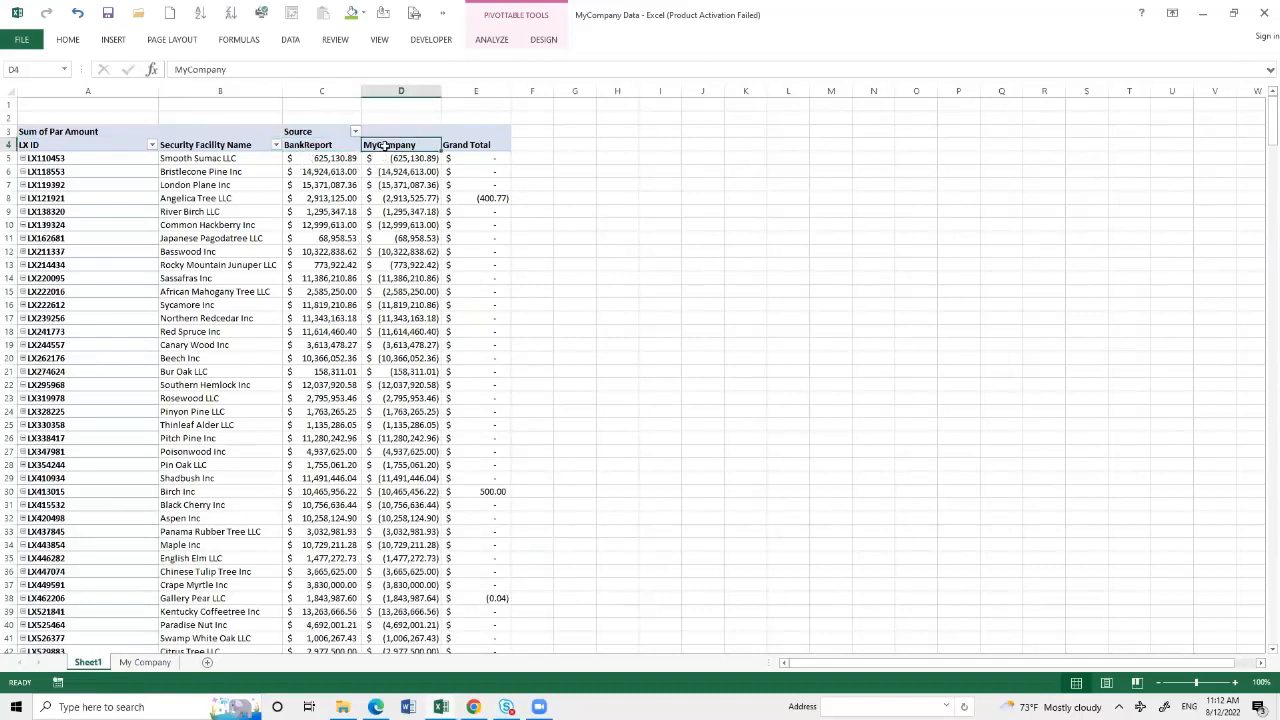
click(480, 150)
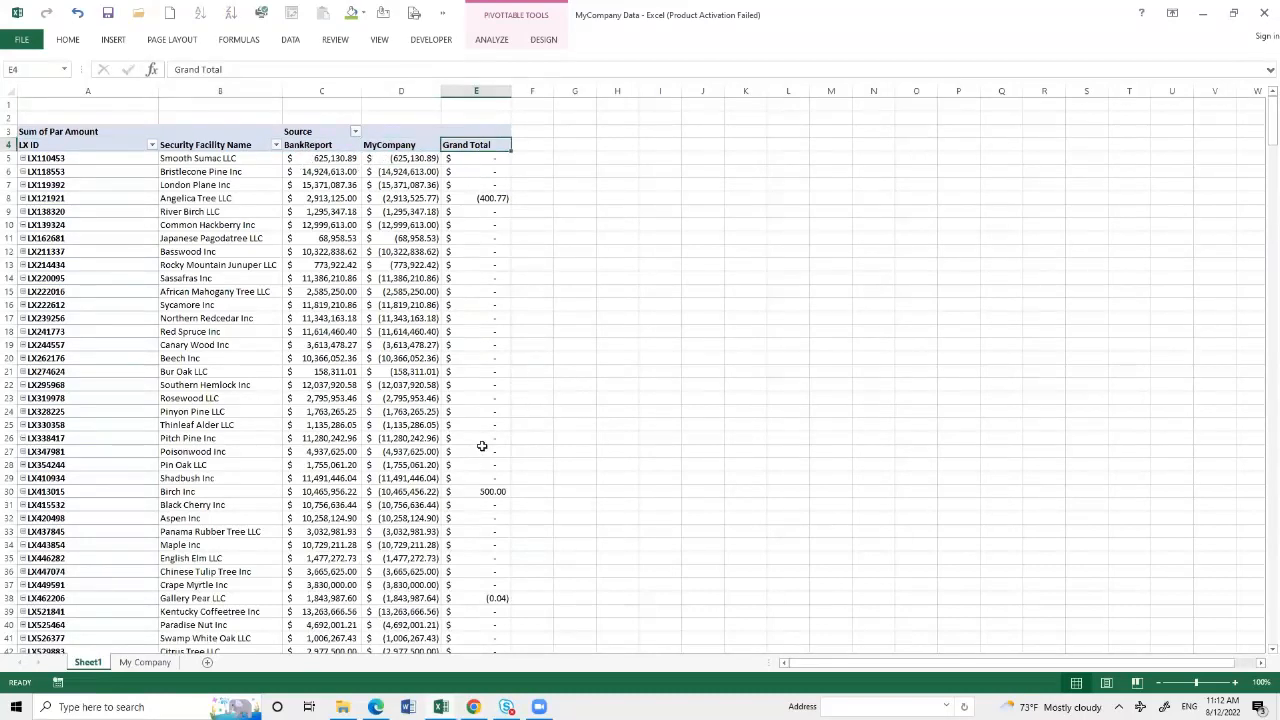
scroll(470, 450, down, 3)
scroll(474, 449, down, 1)
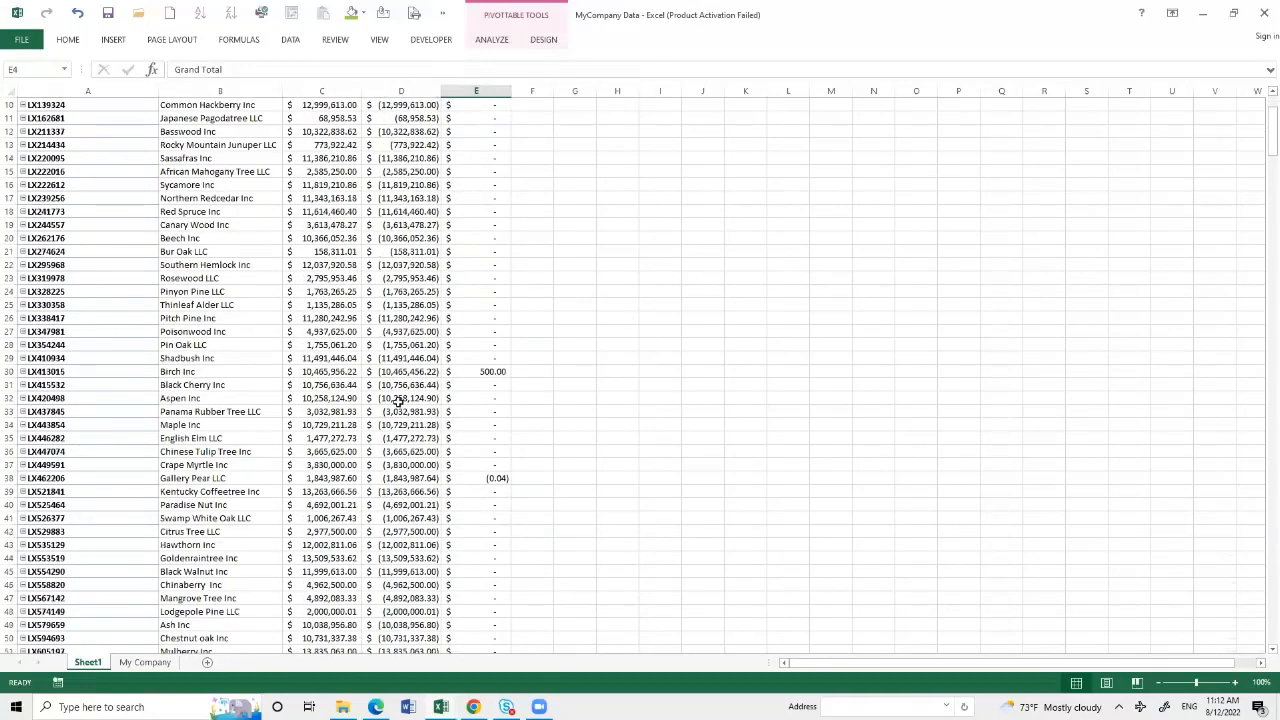
drag(314, 372, 492, 372)
scroll(495, 507, down, 4)
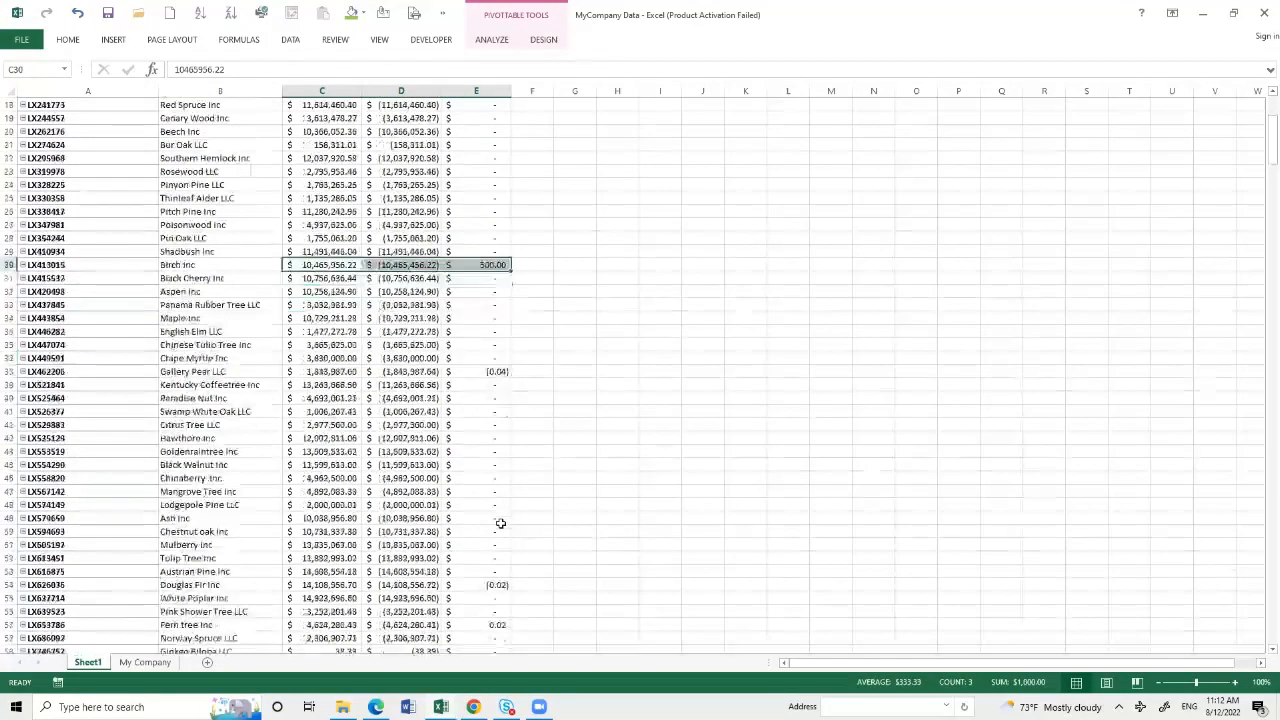
scroll(494, 528, down, 5)
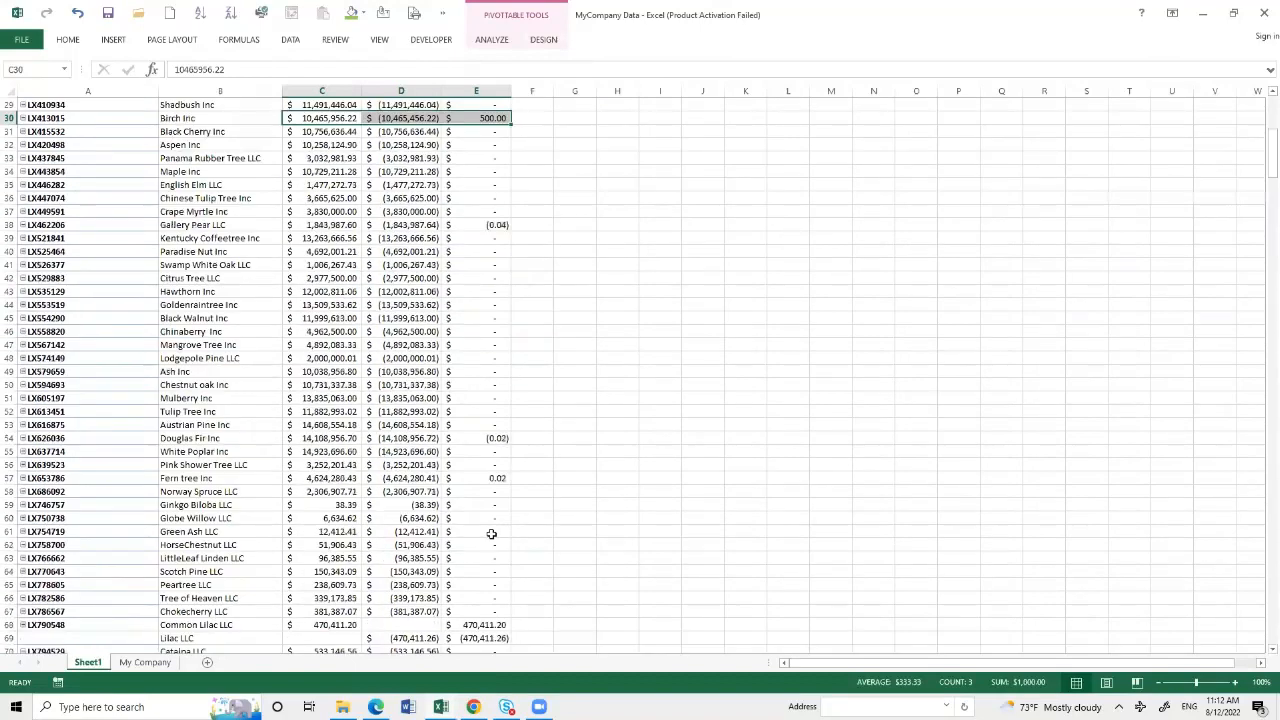
- Compare the name variants and Grand Total amounts of Common Lilac LLC with Lilac LLC, and Boxelder LLC with Boxelder, LLC
click(207, 546)
key(ctrl+space)
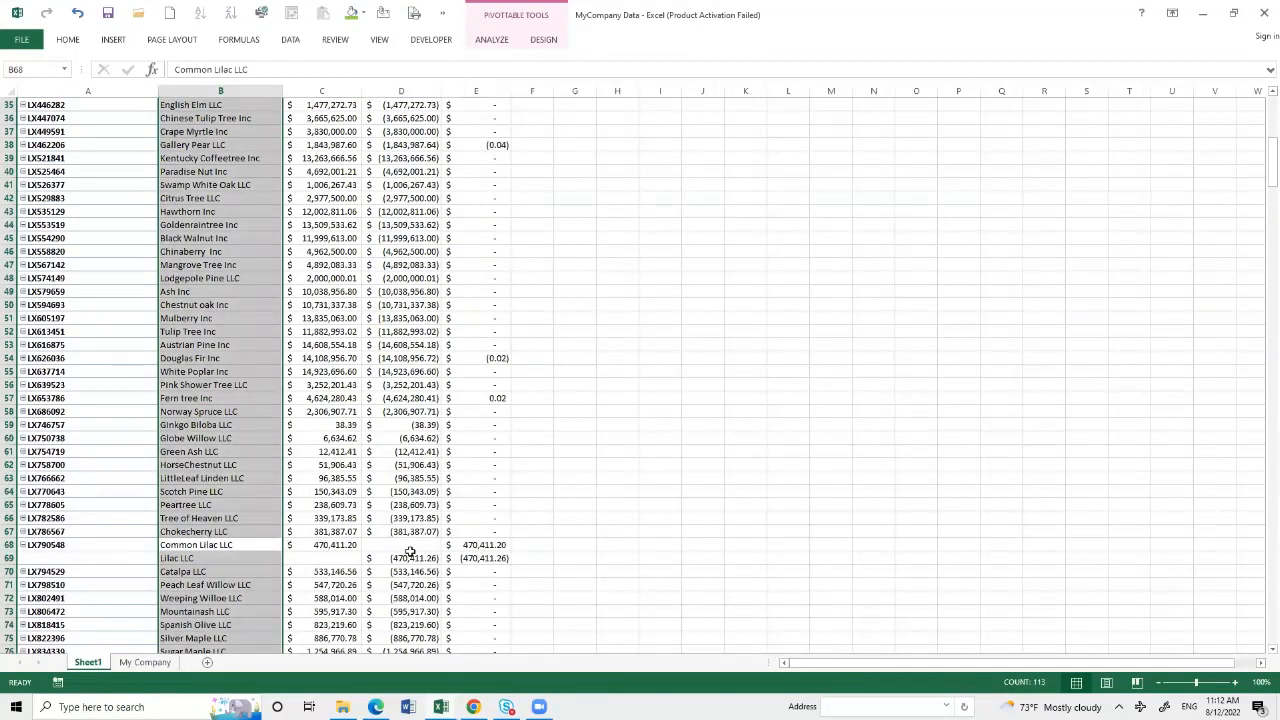
drag(486, 546, 486, 558)
scroll(554, 543, down, 4)
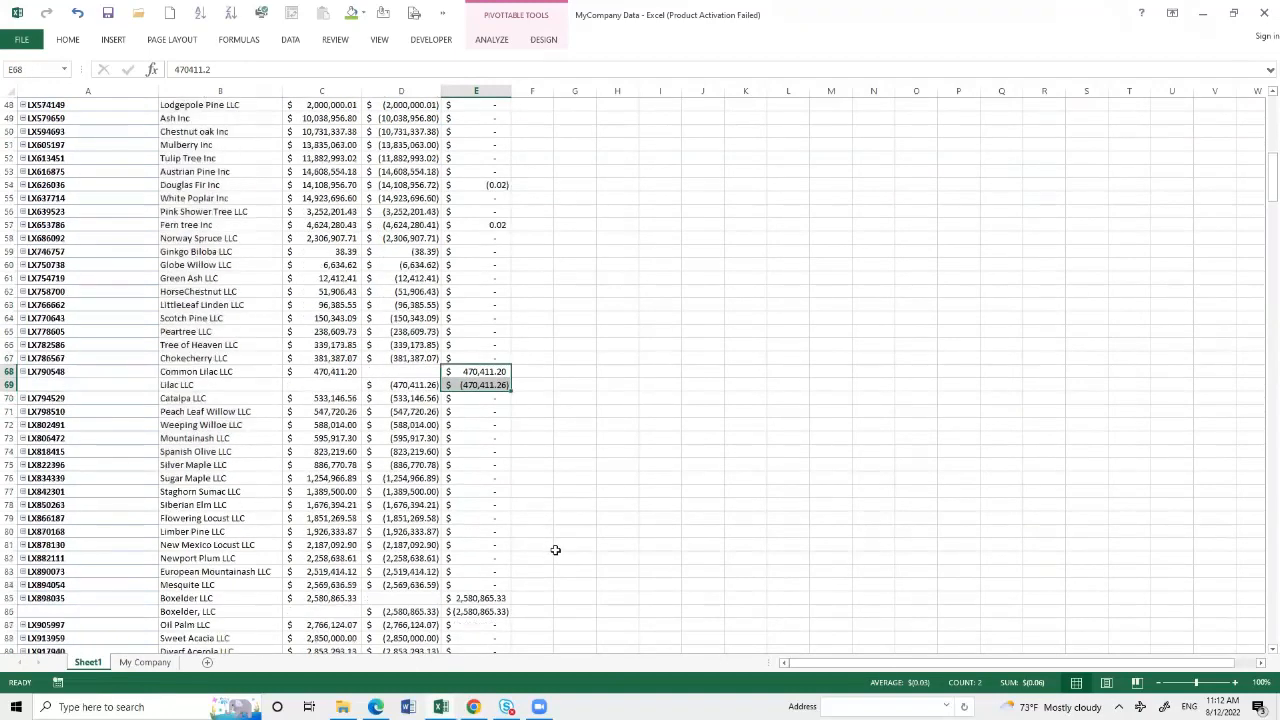
scroll(555, 550, down, 4)
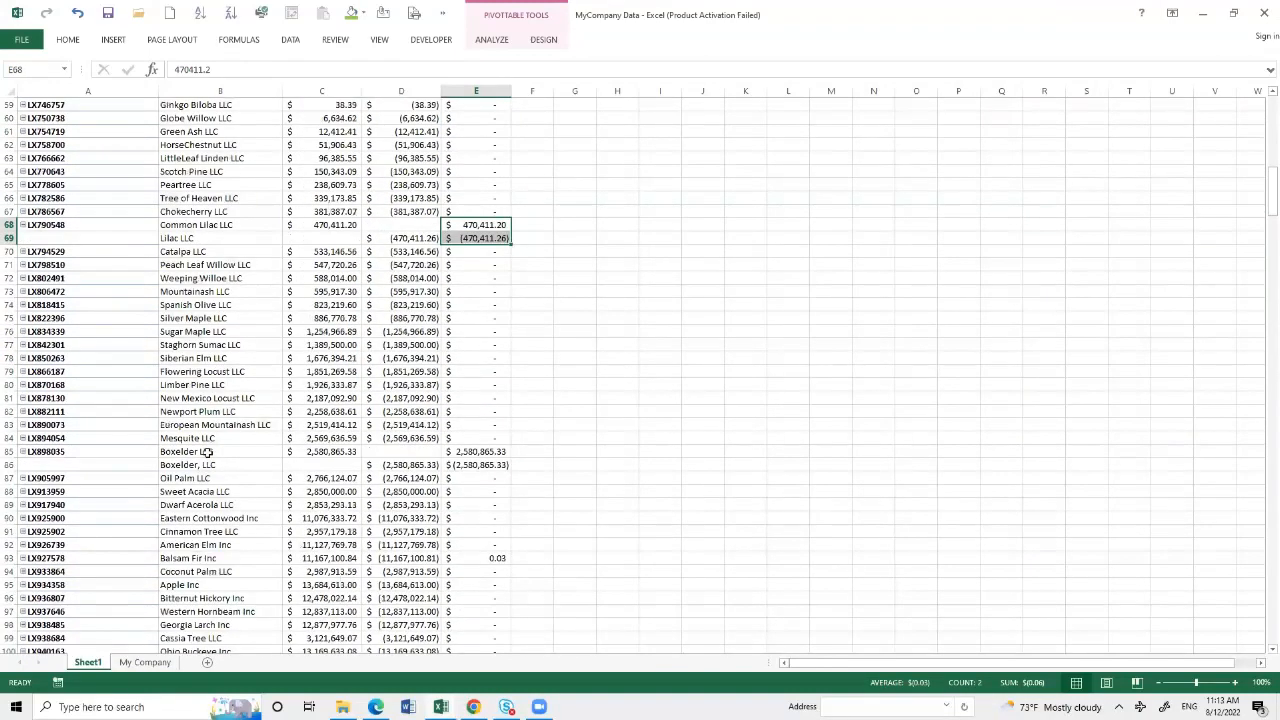
drag(488, 450, 488, 463)
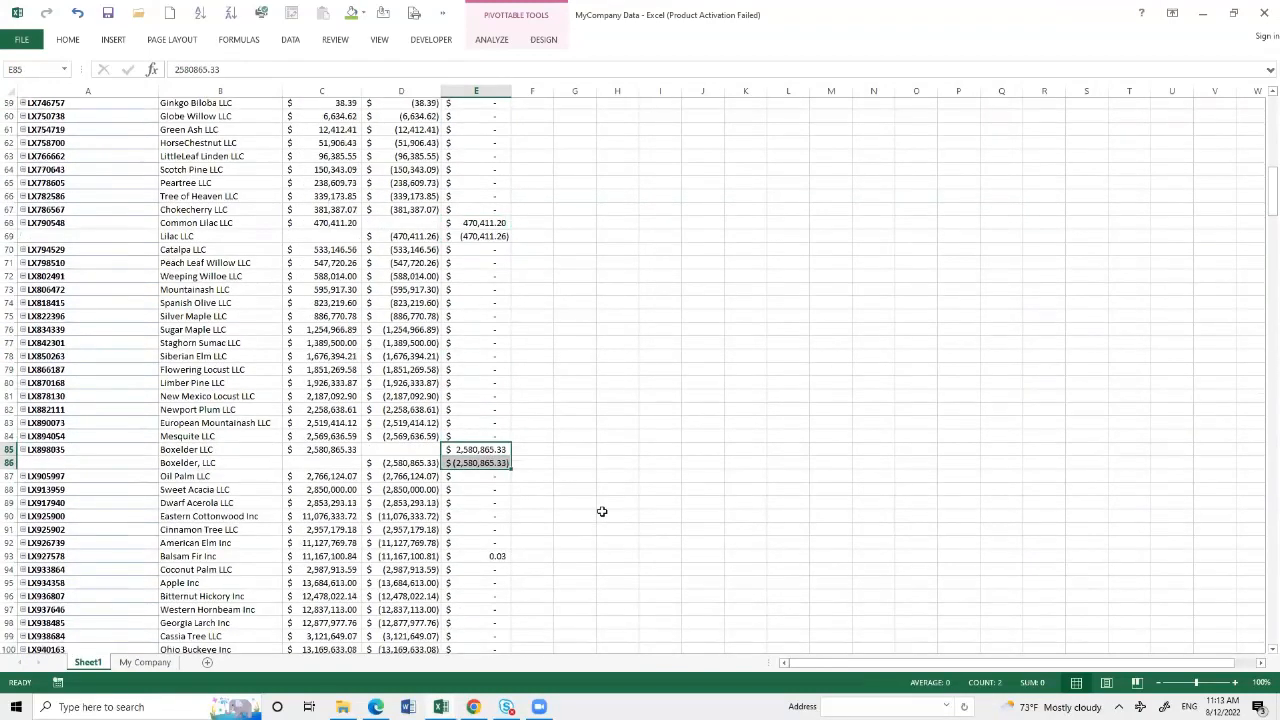
- Check the overall difference in the PivotTable's Grand Total row and return to the first loan records
scroll(602, 511, down, 2)
scroll(603, 511, down, 6)
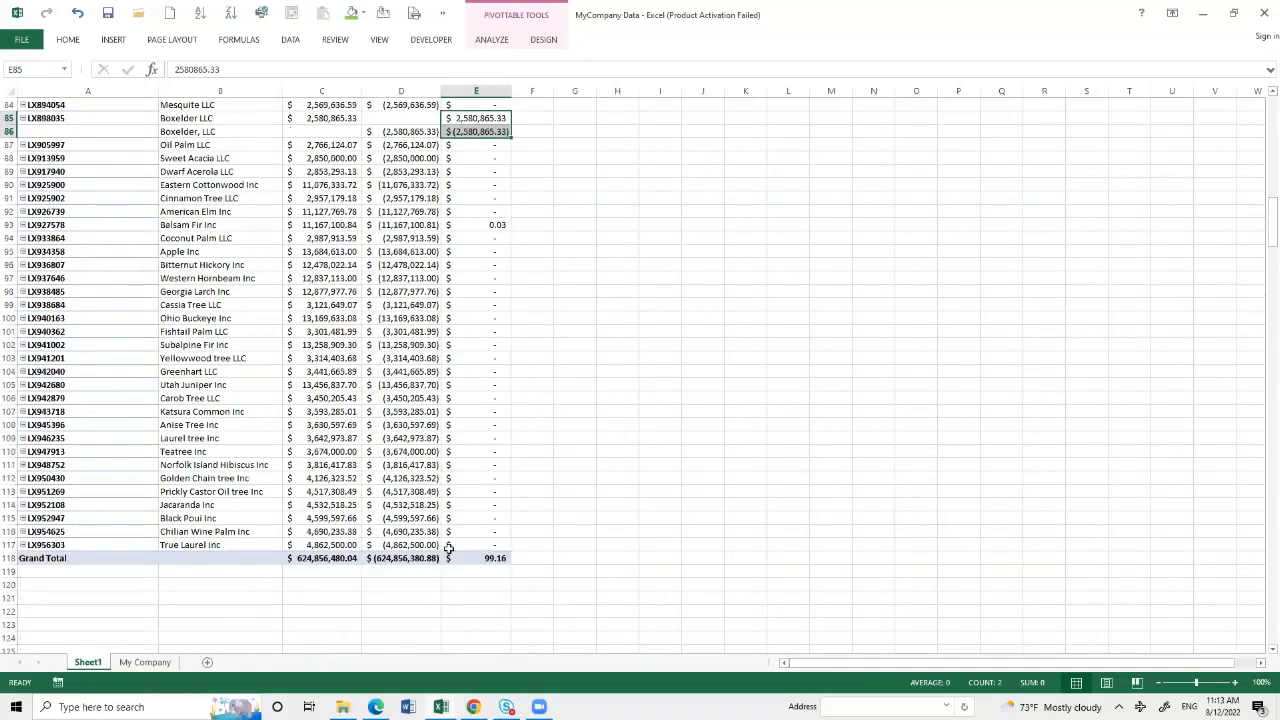
click(474, 558)
mouse_move(470, 558)
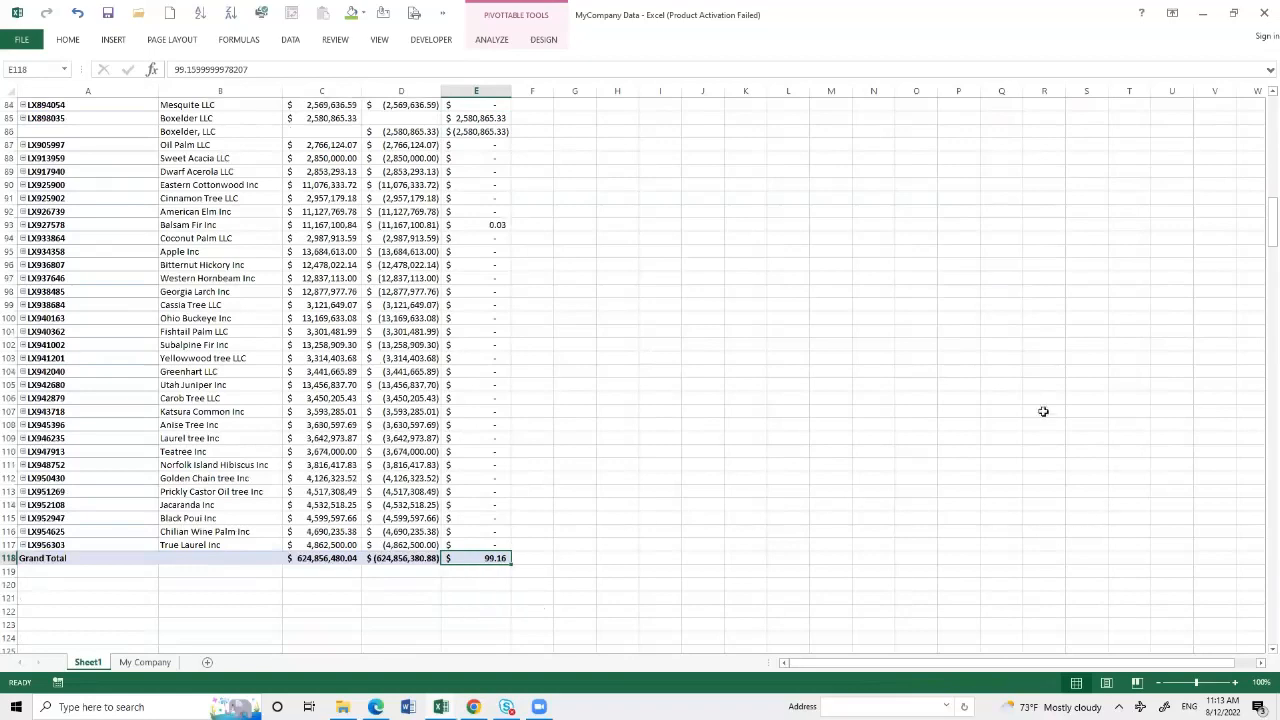
drag(1267, 249, 1268, 115)
scroll(499, 480, down, 2)
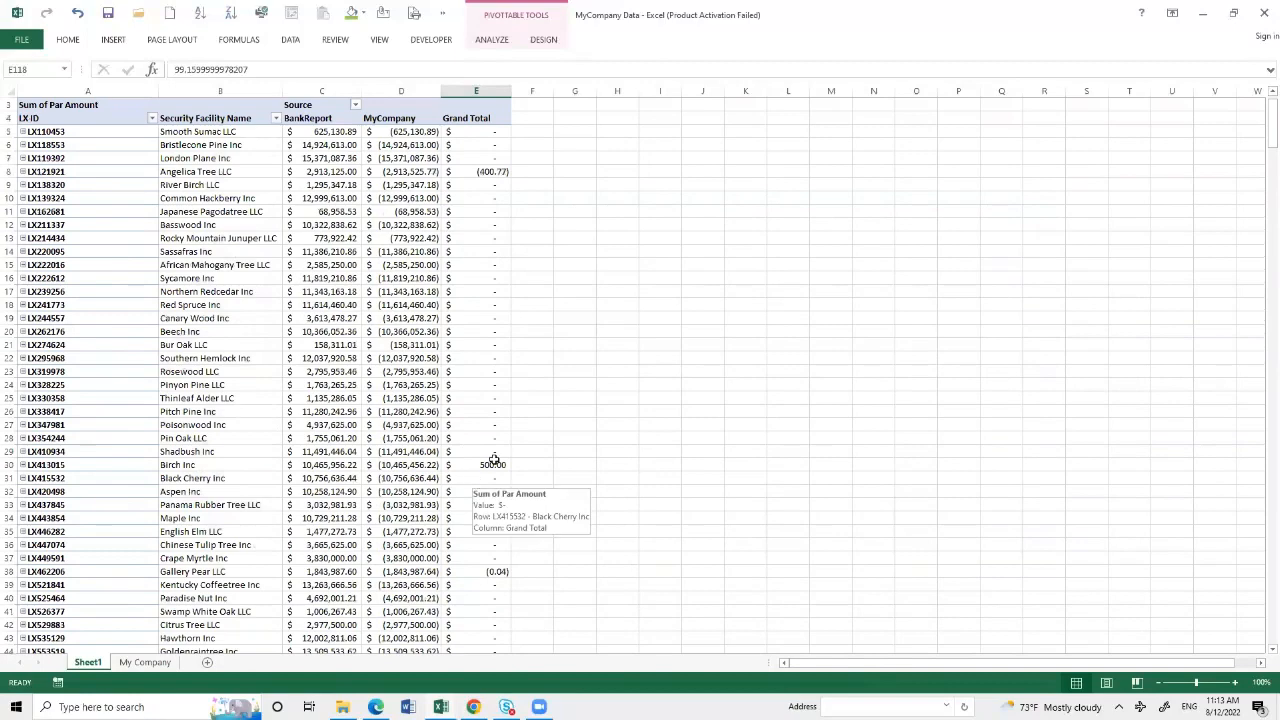
- Filter the Security Facility Name column of the My Company sheet for names containing Birch
click(140, 662)
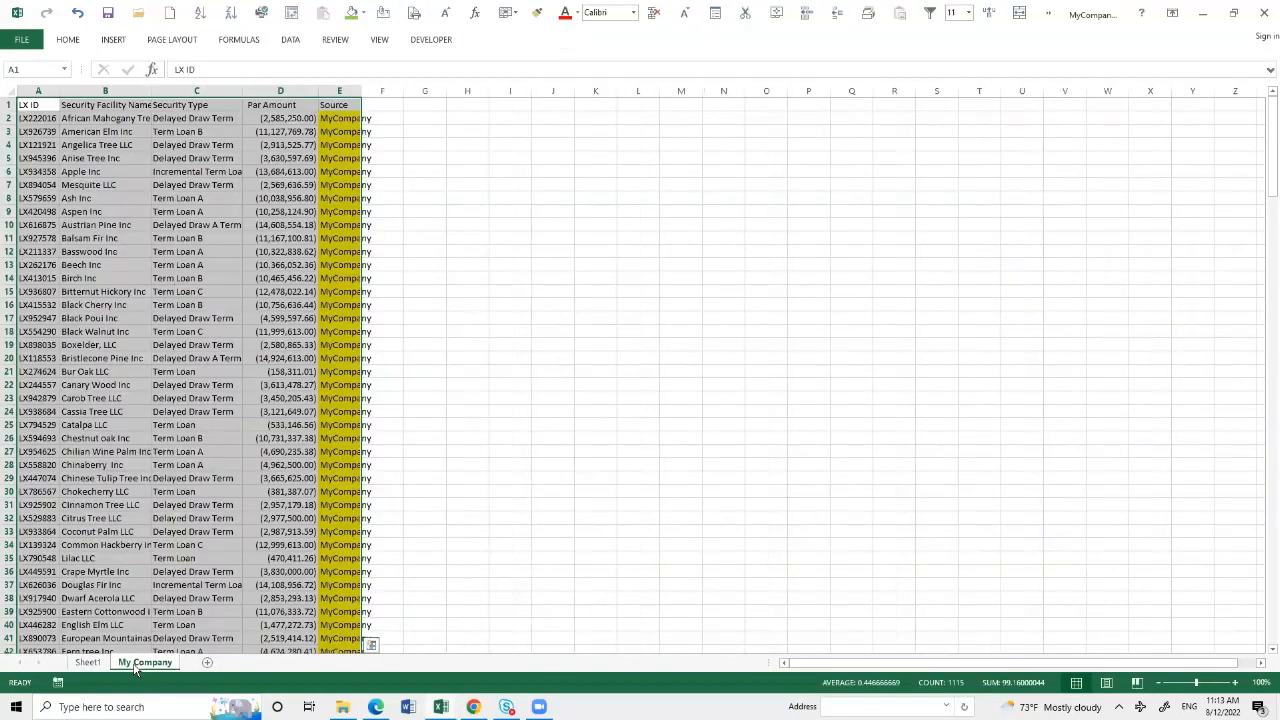
drag(157, 331, 200, 358)
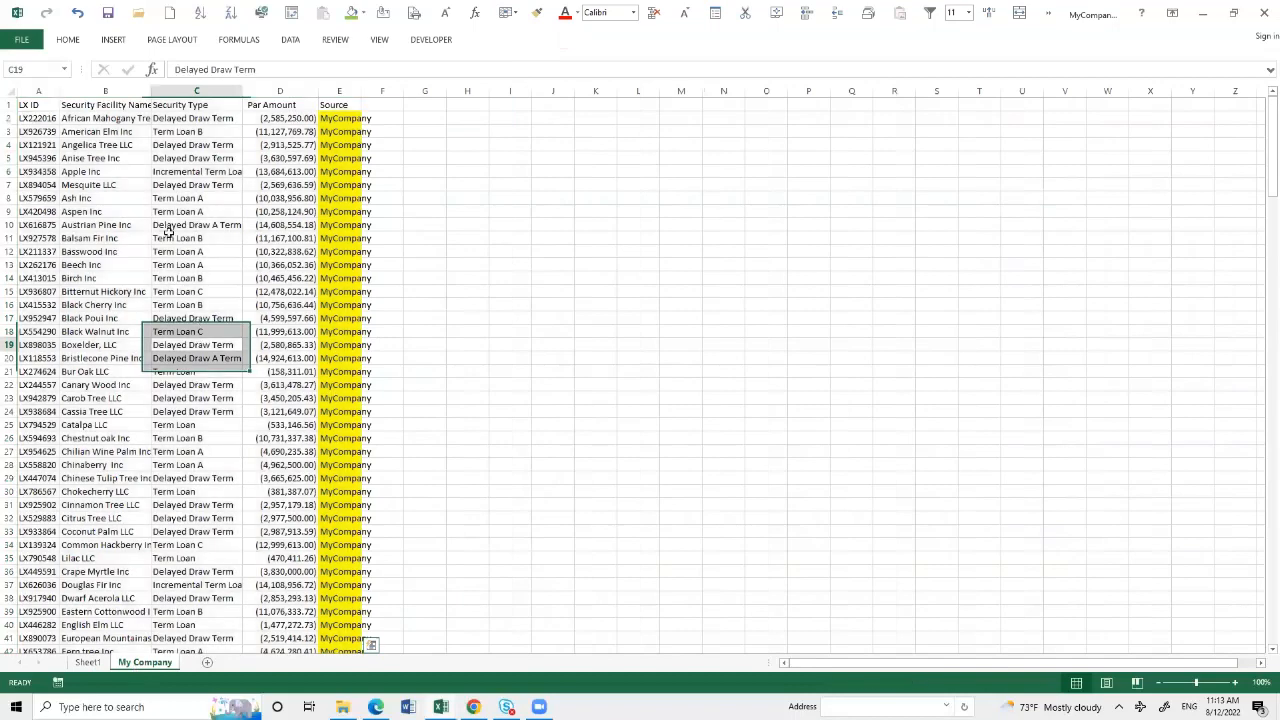
click(118, 91)
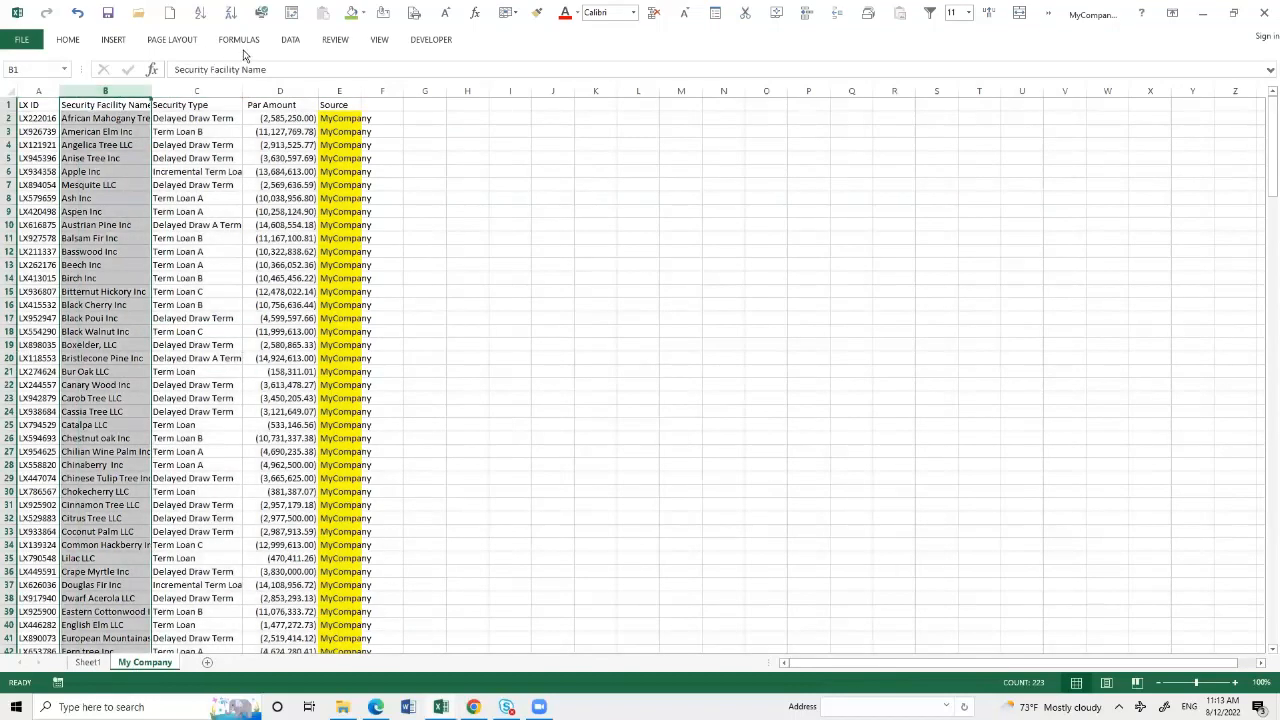
click(292, 42)
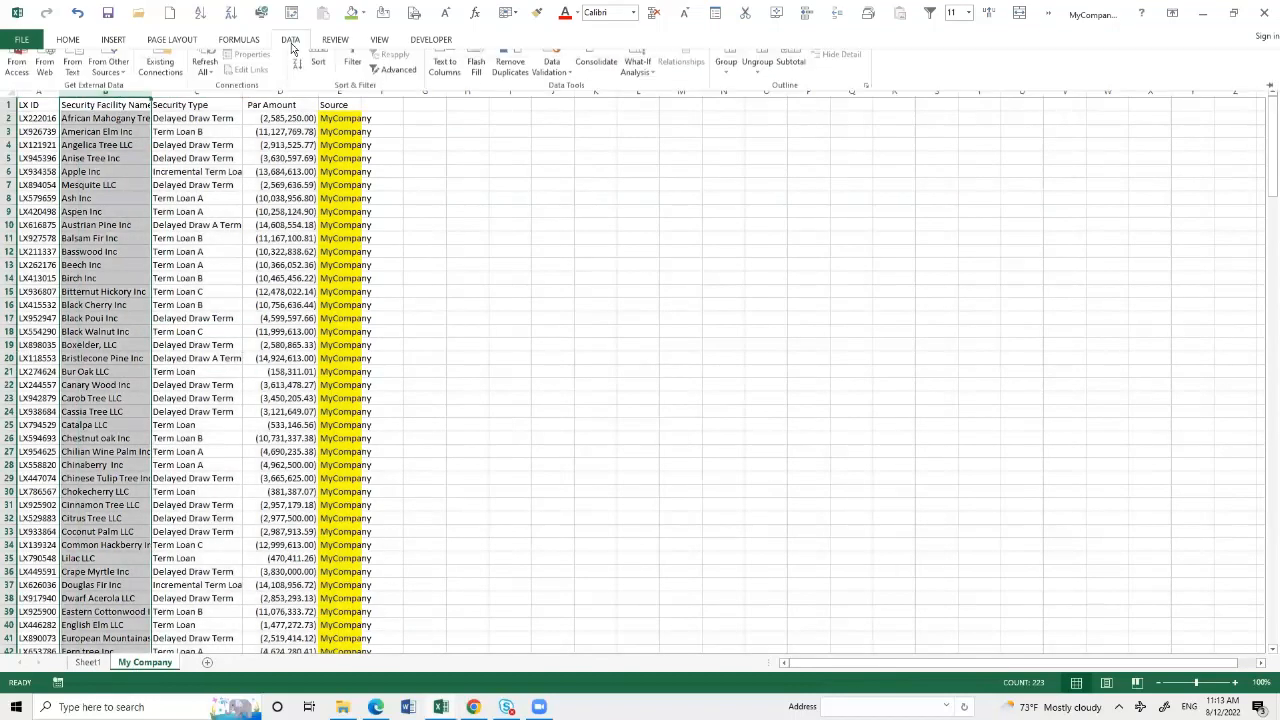
click(352, 68)
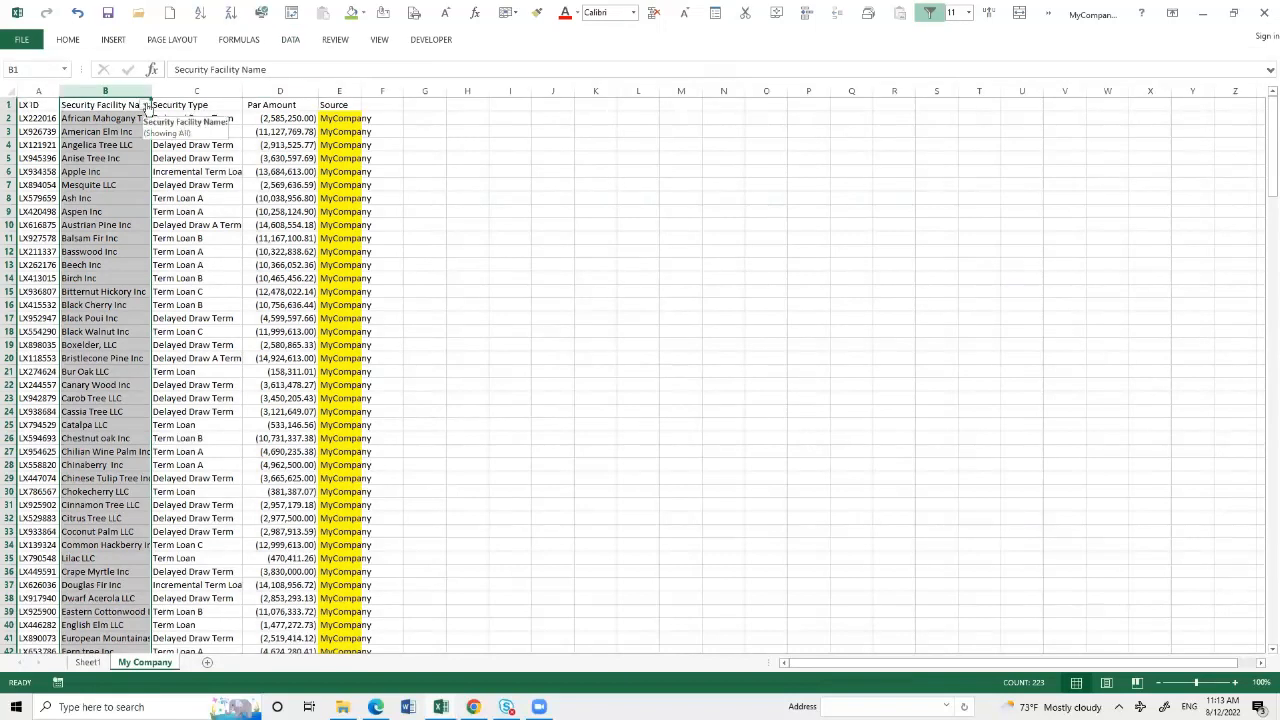
click(146, 105)
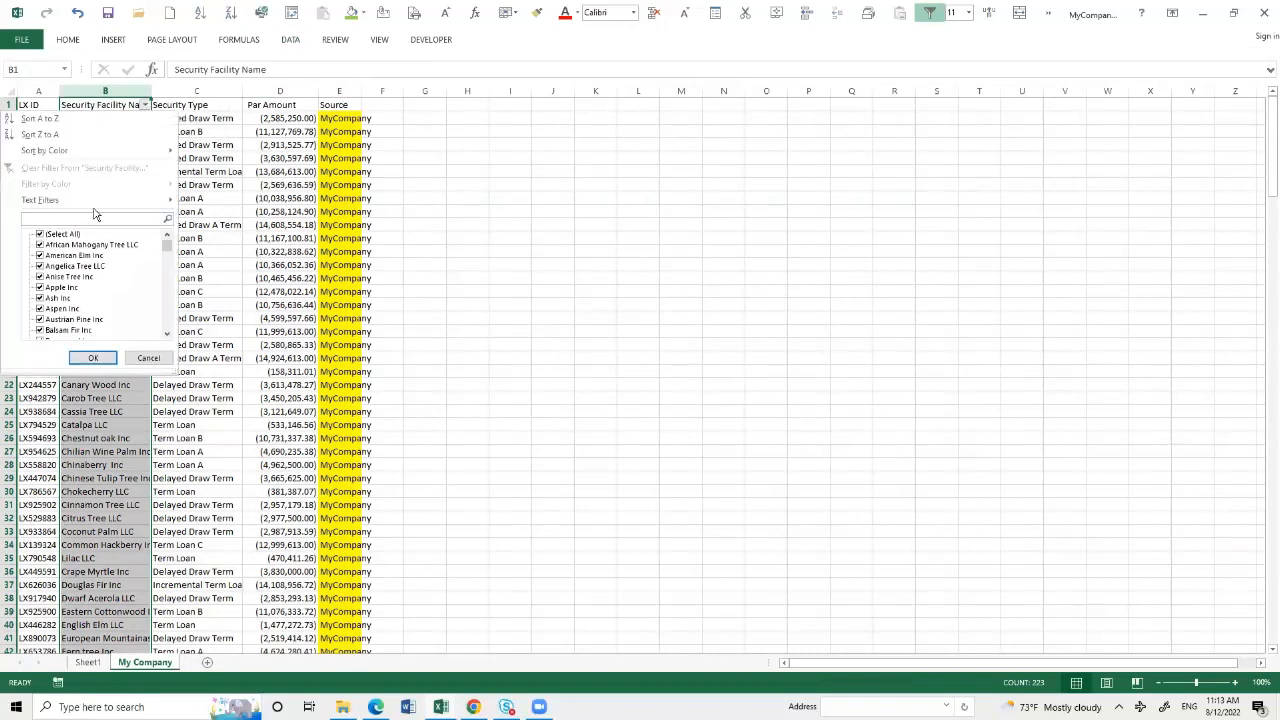
text(rose)
key(Return)
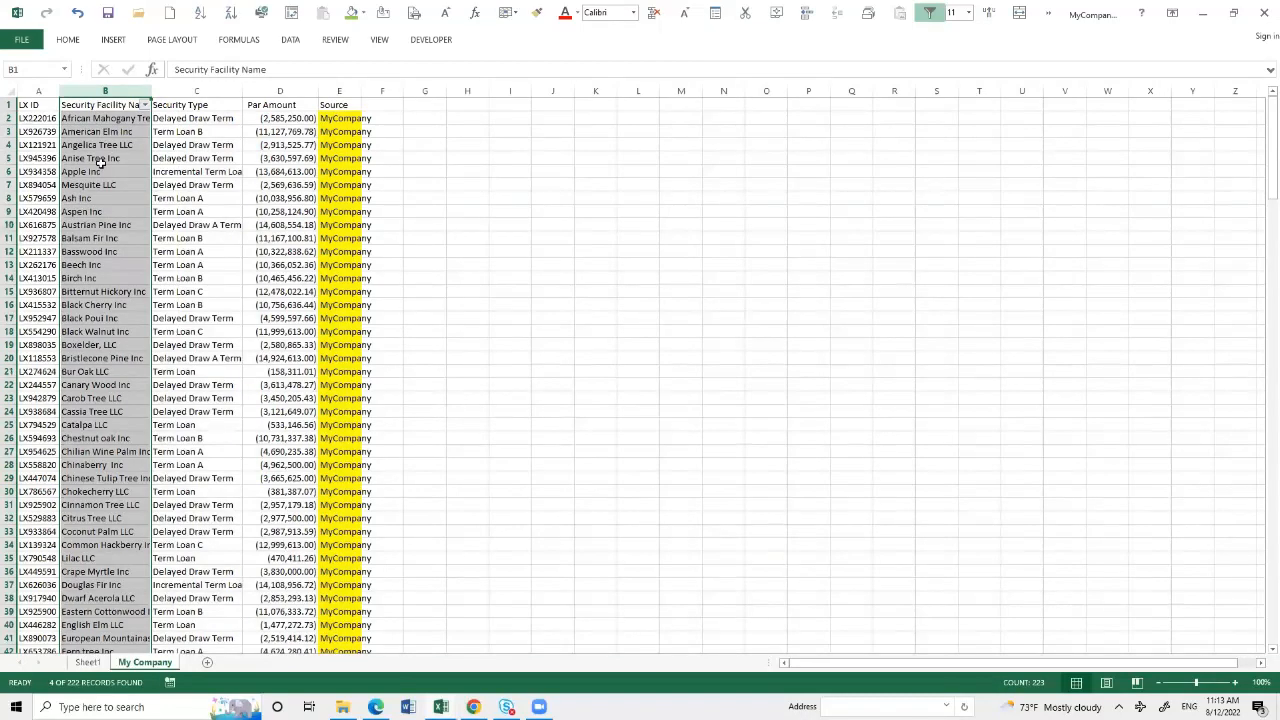
- Compare the MyCompany and BankReport par amounts of the Birch Inc records, and remove the filter
drag(114, 118, 112, 158)
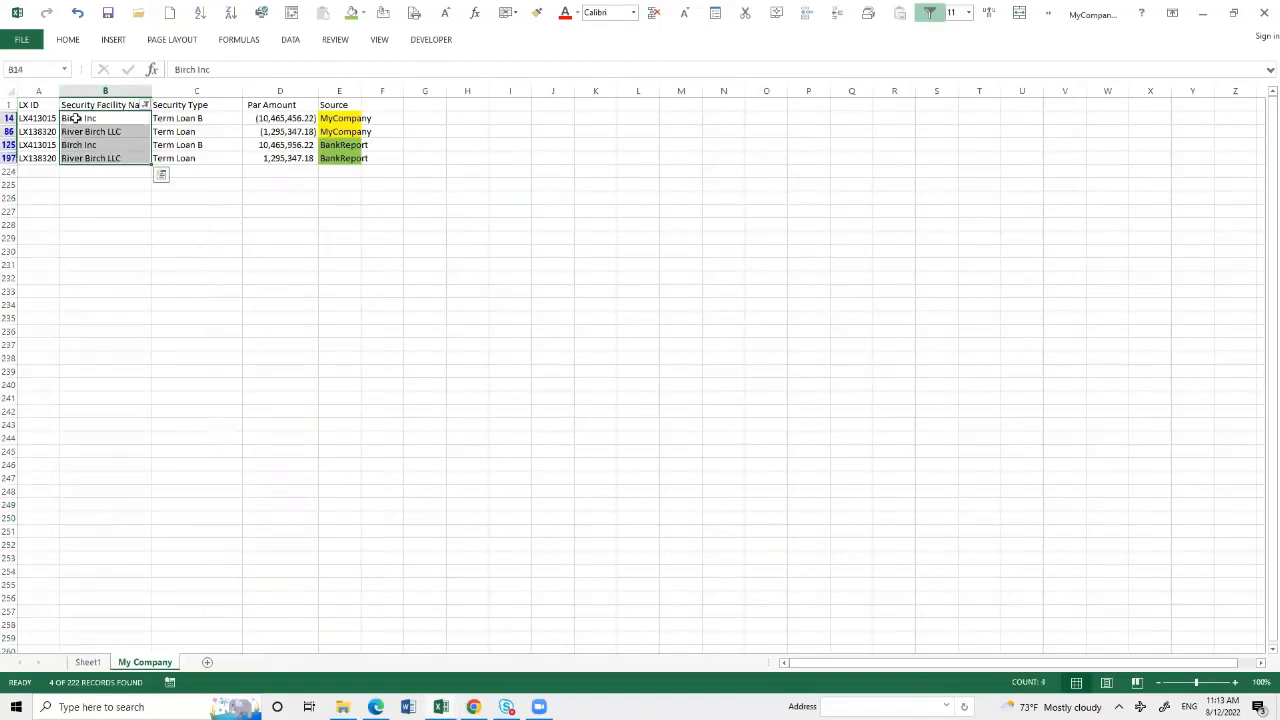
drag(280, 118, 283, 160)
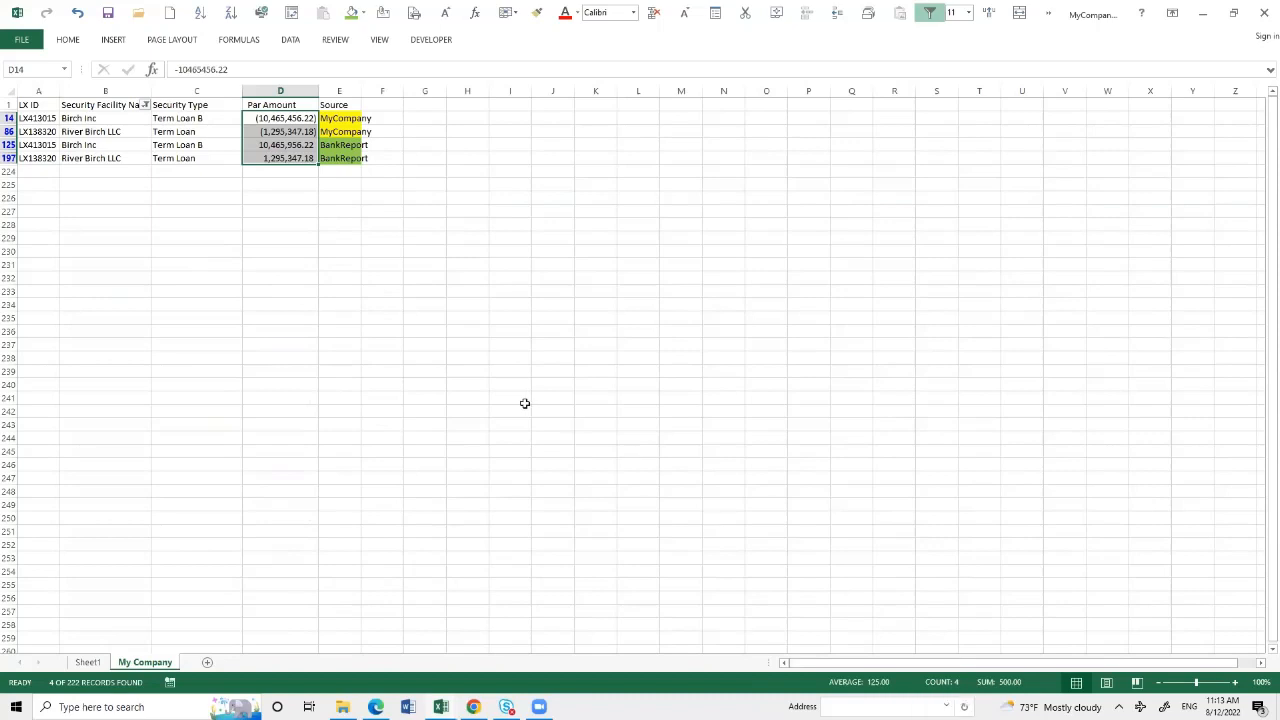
click(266, 121)
click(268, 145)
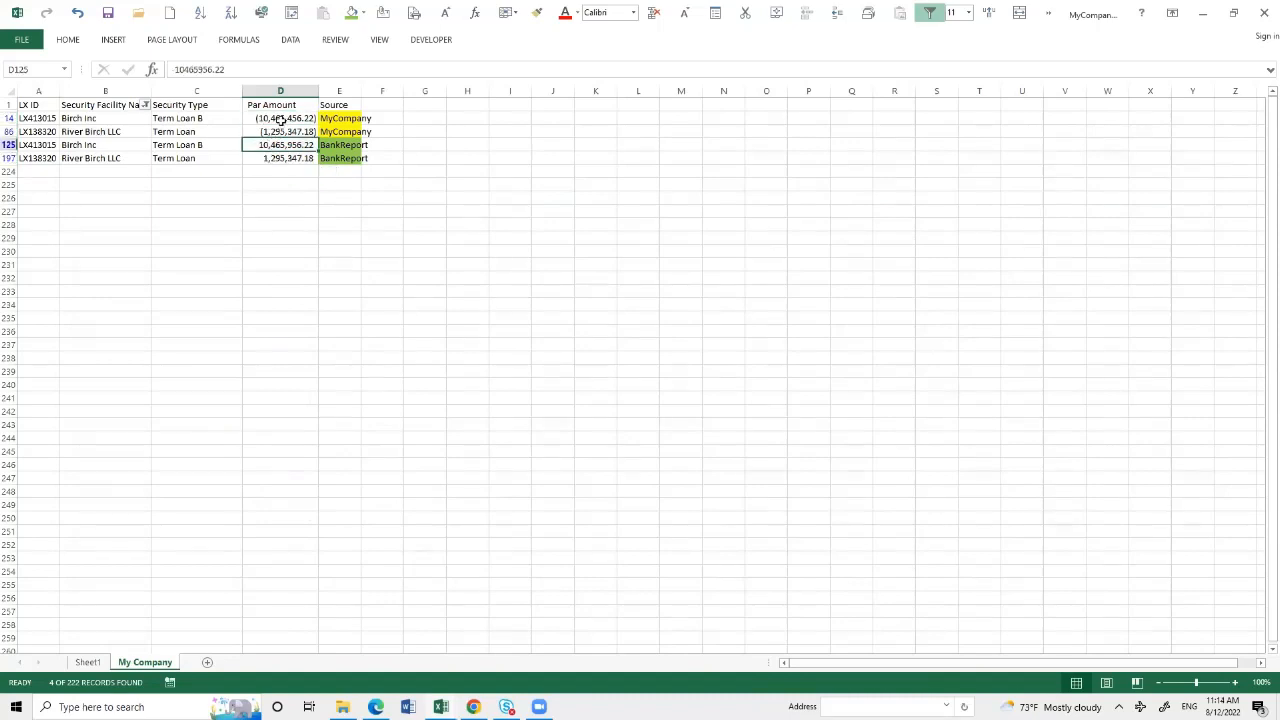
click(281, 120)
ctrl+click(274, 146)
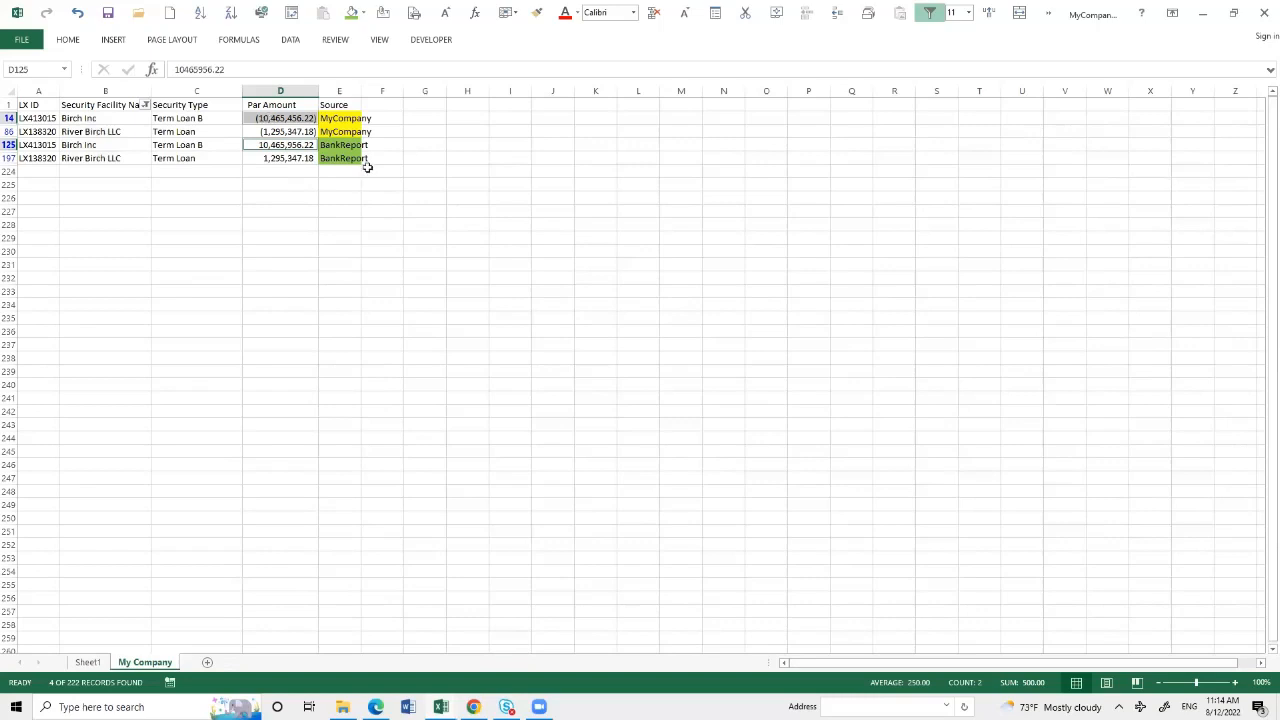
click(288, 40)
key(ctrl+shift+l)
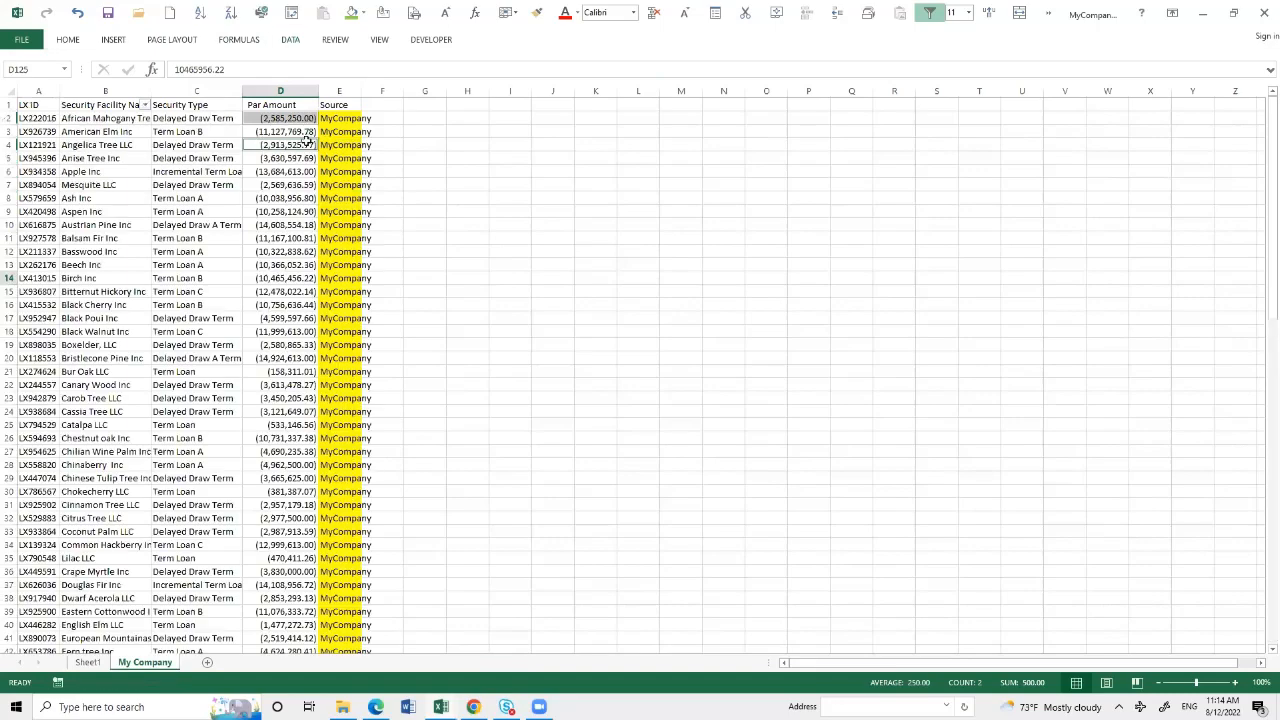
- Delete the Sheet1 worksheet holding the PivotTable
click(28, 117)
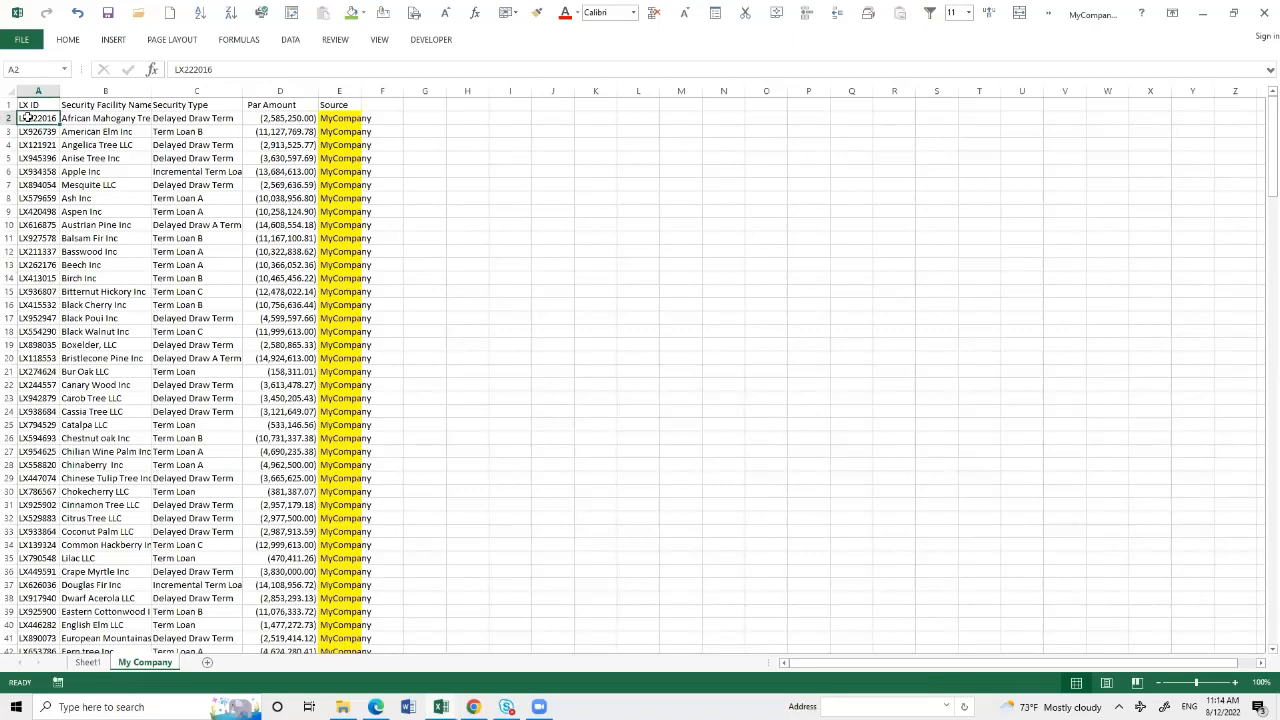
click(90, 663)
right_click(90, 663)
click(123, 528)
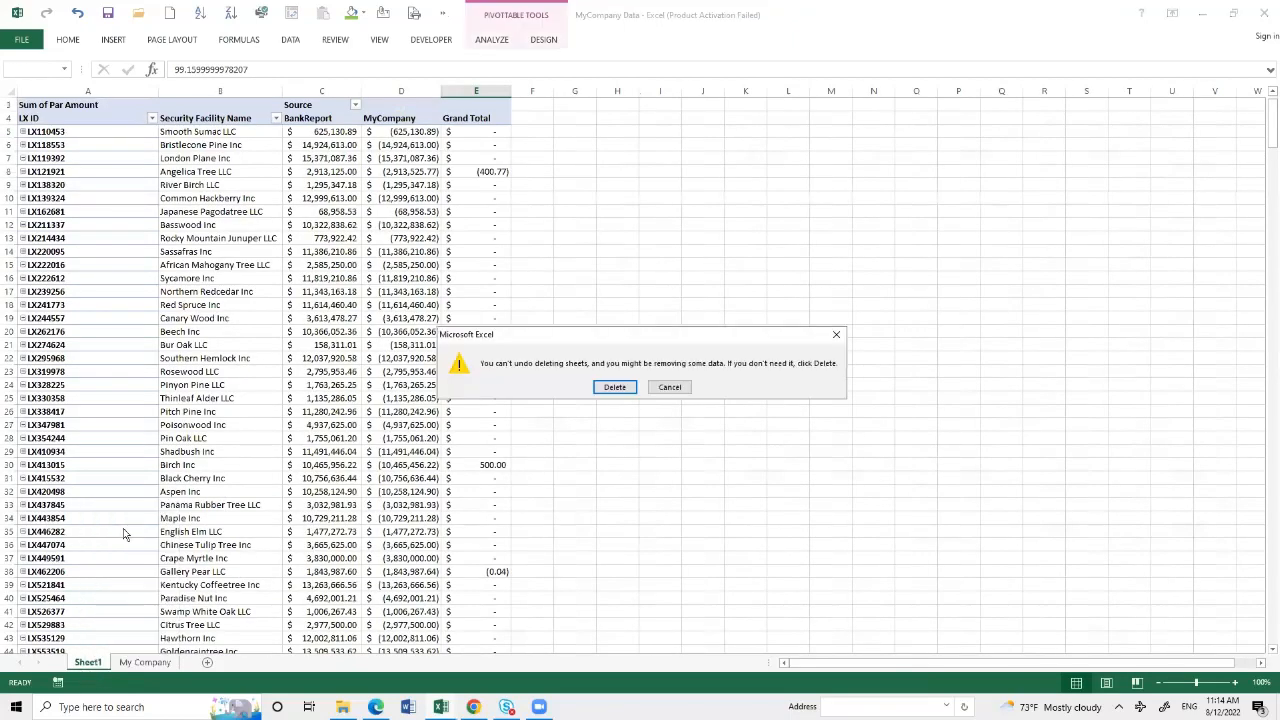
click(613, 387)
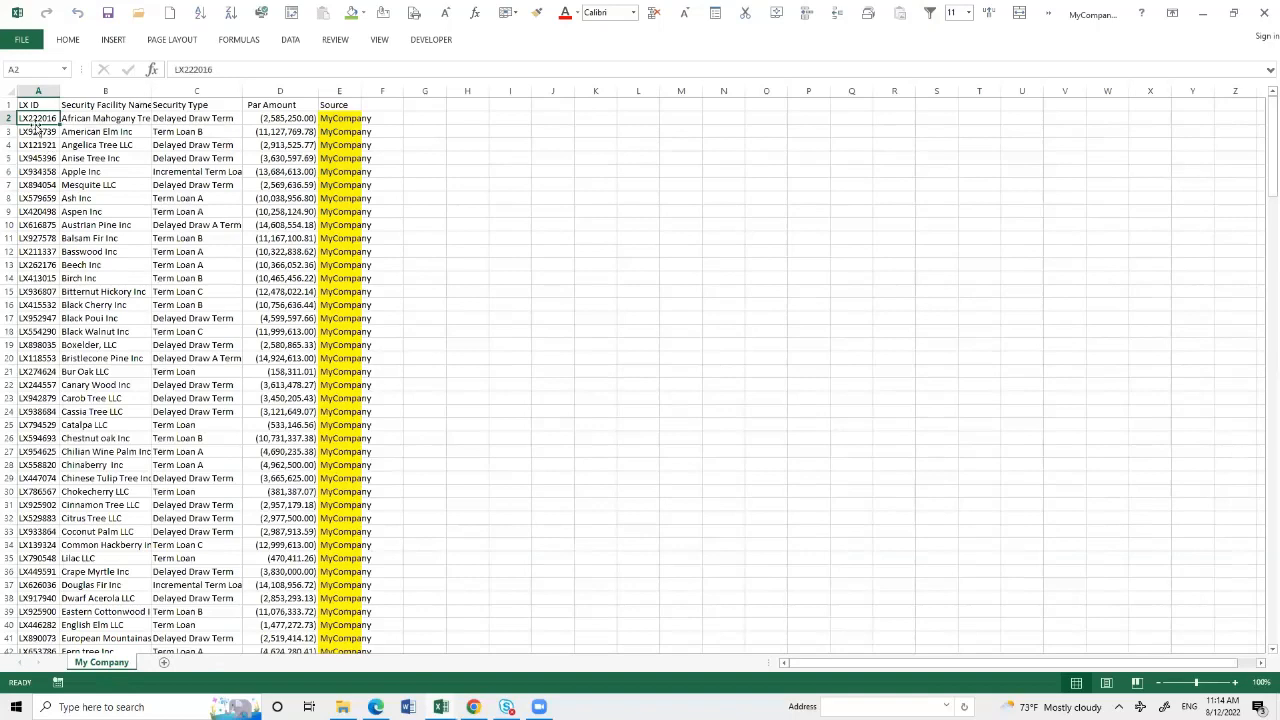
- Clear all LX ID values in A2:A223, keeping the header, and return to A2
drag(38, 118, 43, 621)
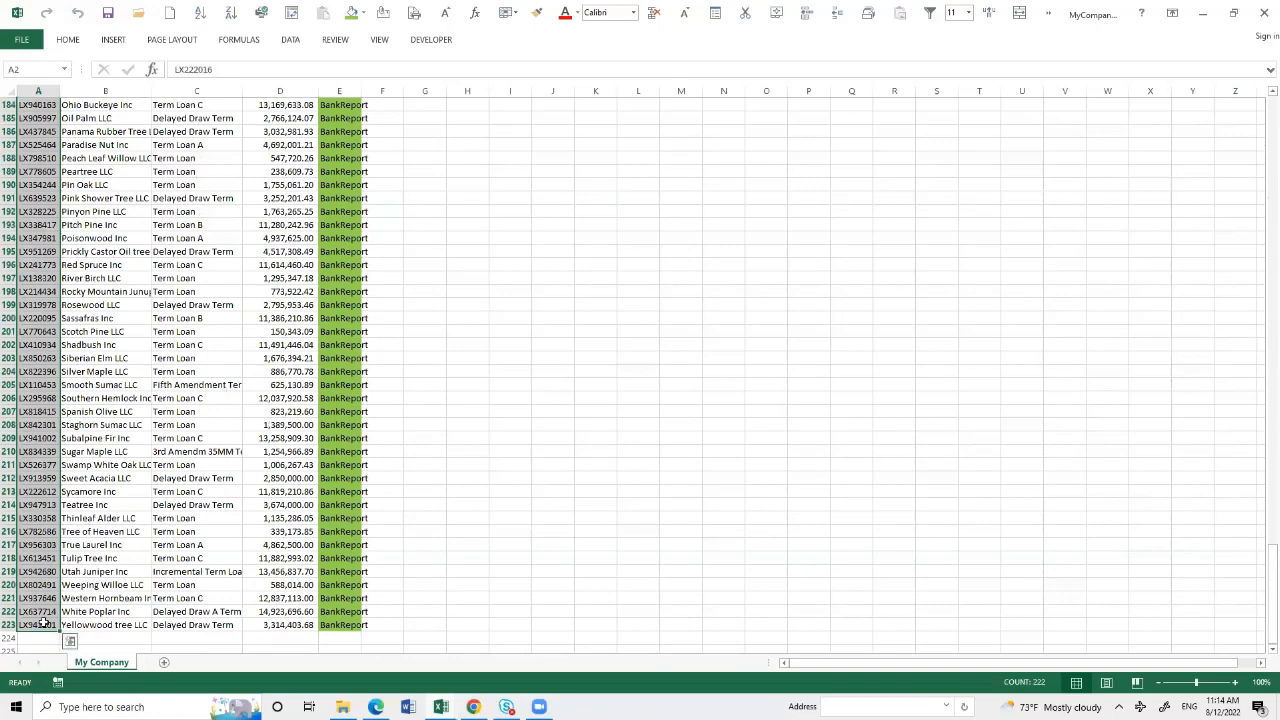
key(Delete)
click(48, 121)
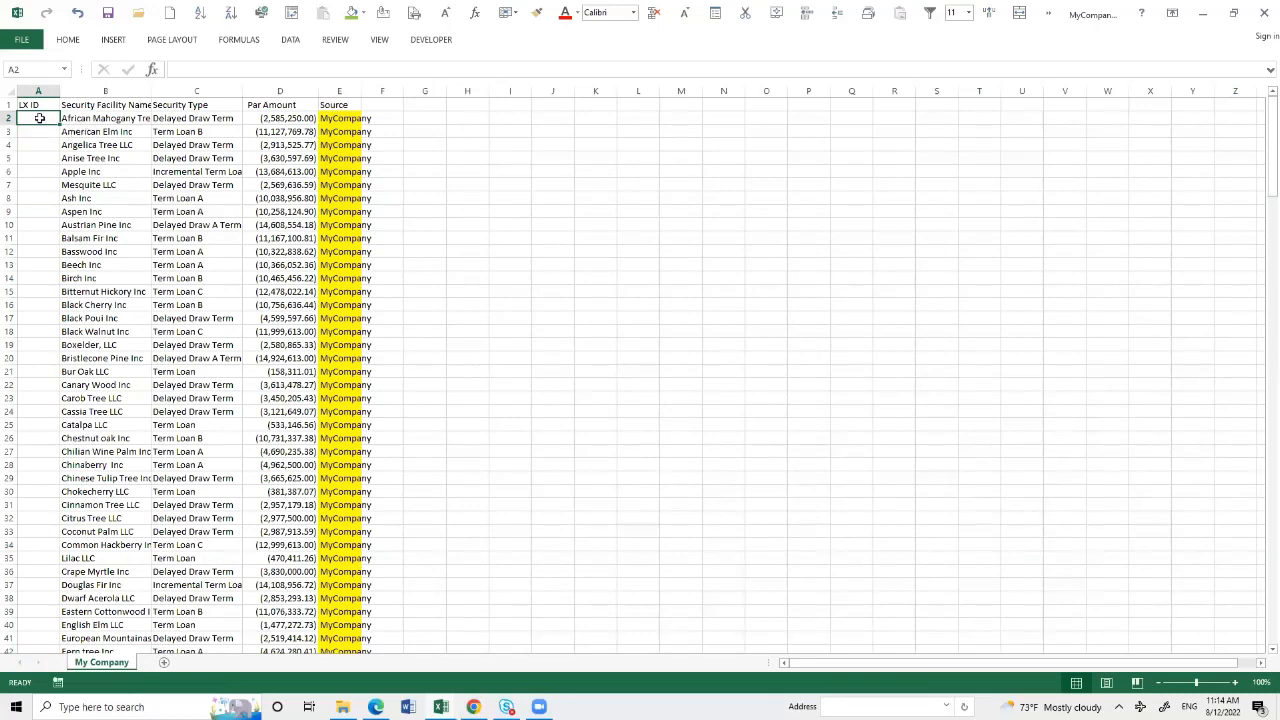
- Enter =LEFT(B2,6) in A2 and fill the formula down the LX ID column to the last record
text(=)
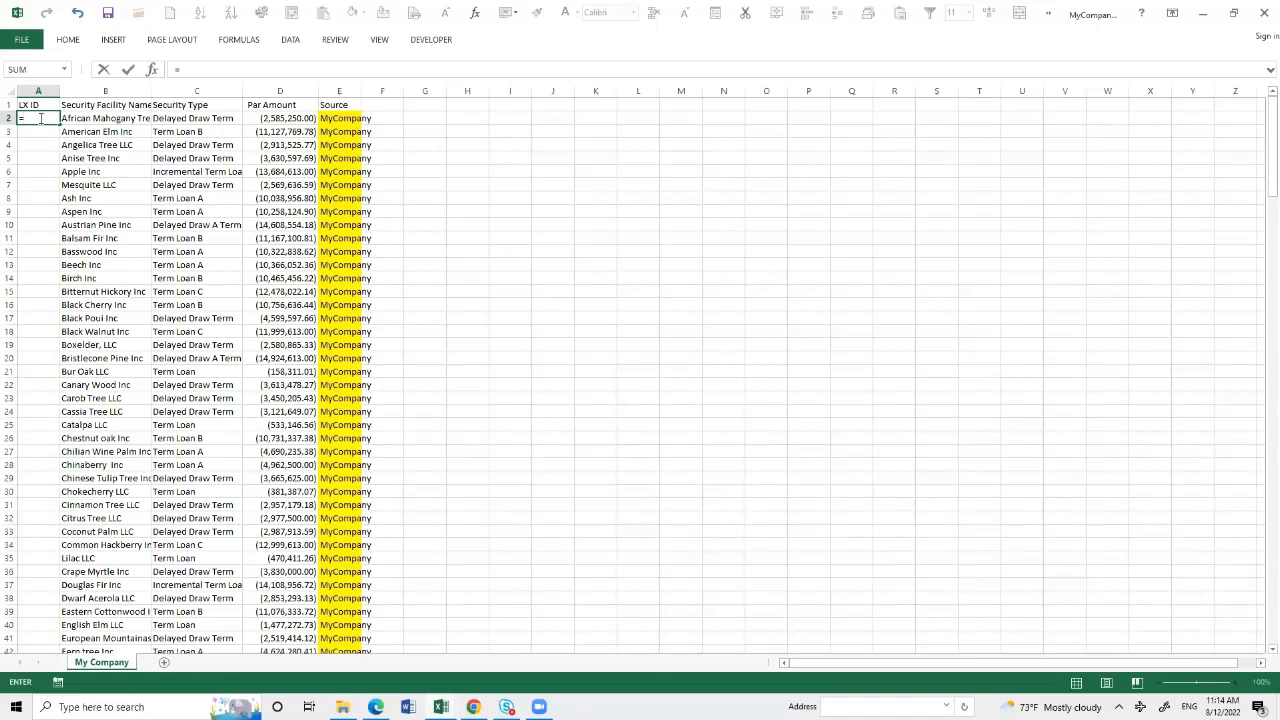
text(left)
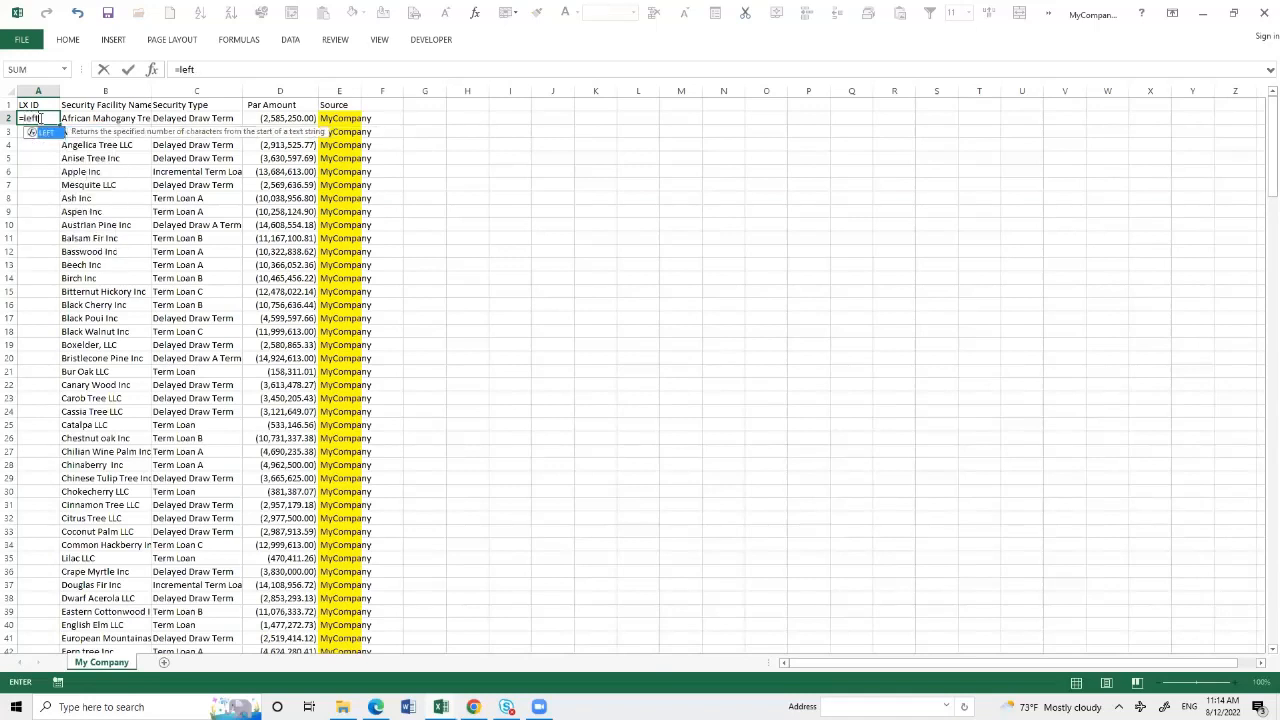
text(()
click(73, 119)
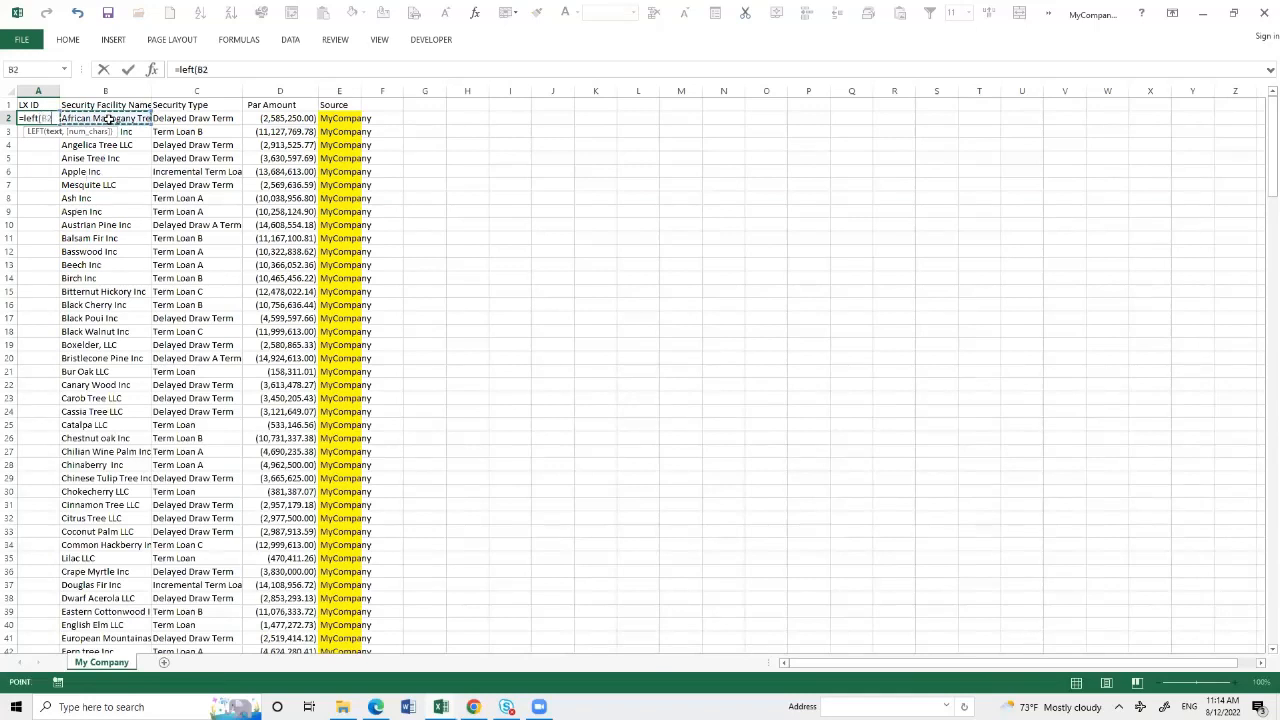
text(,6)
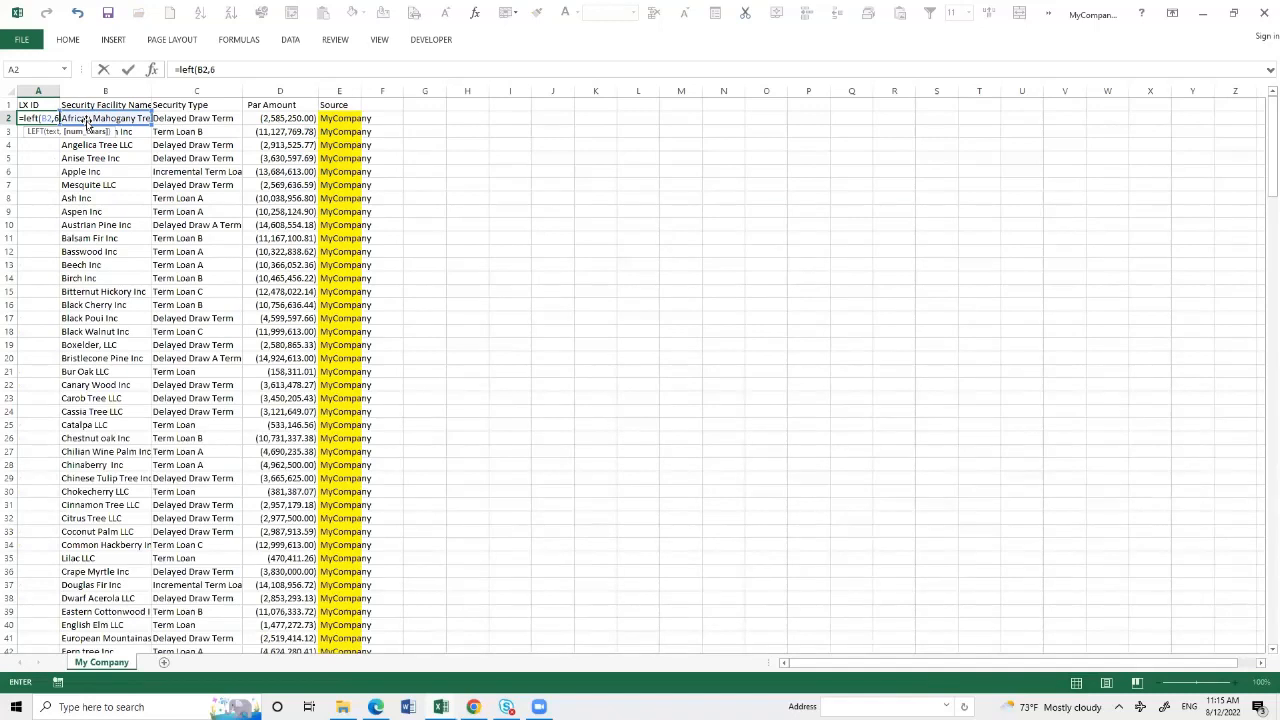
text())
key(Return)
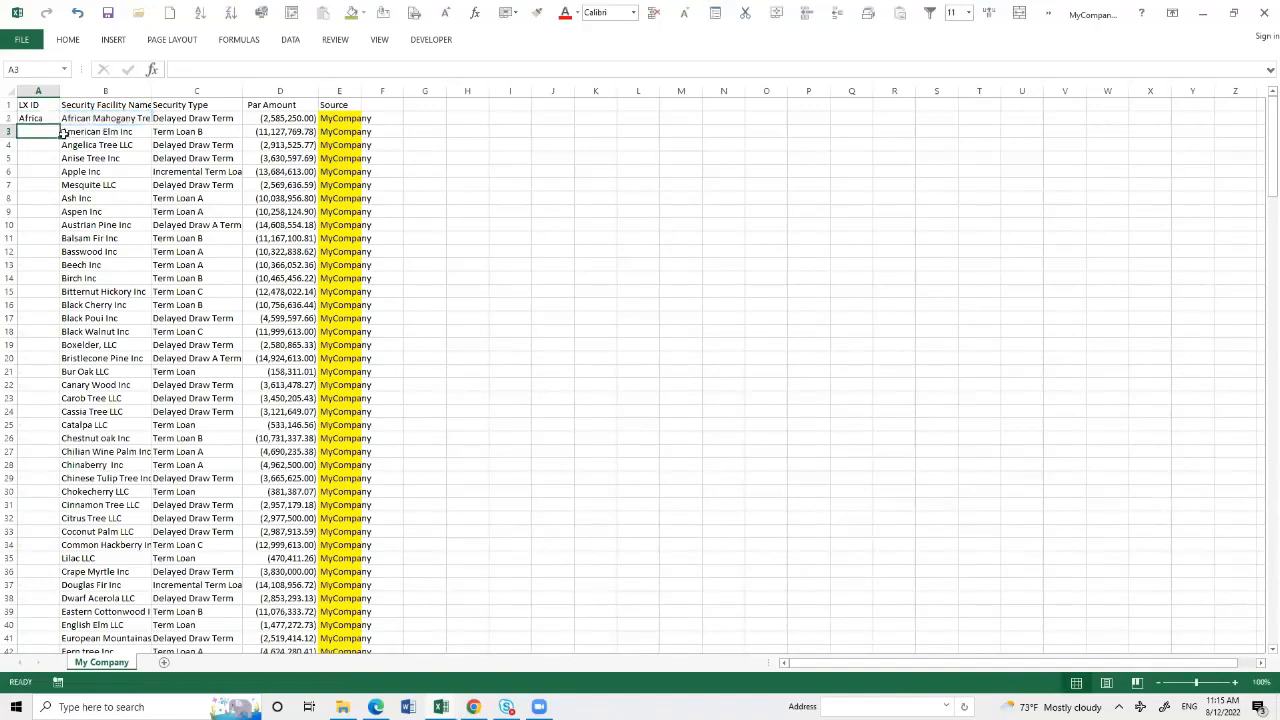
click(45, 119)
double_click(60, 122)
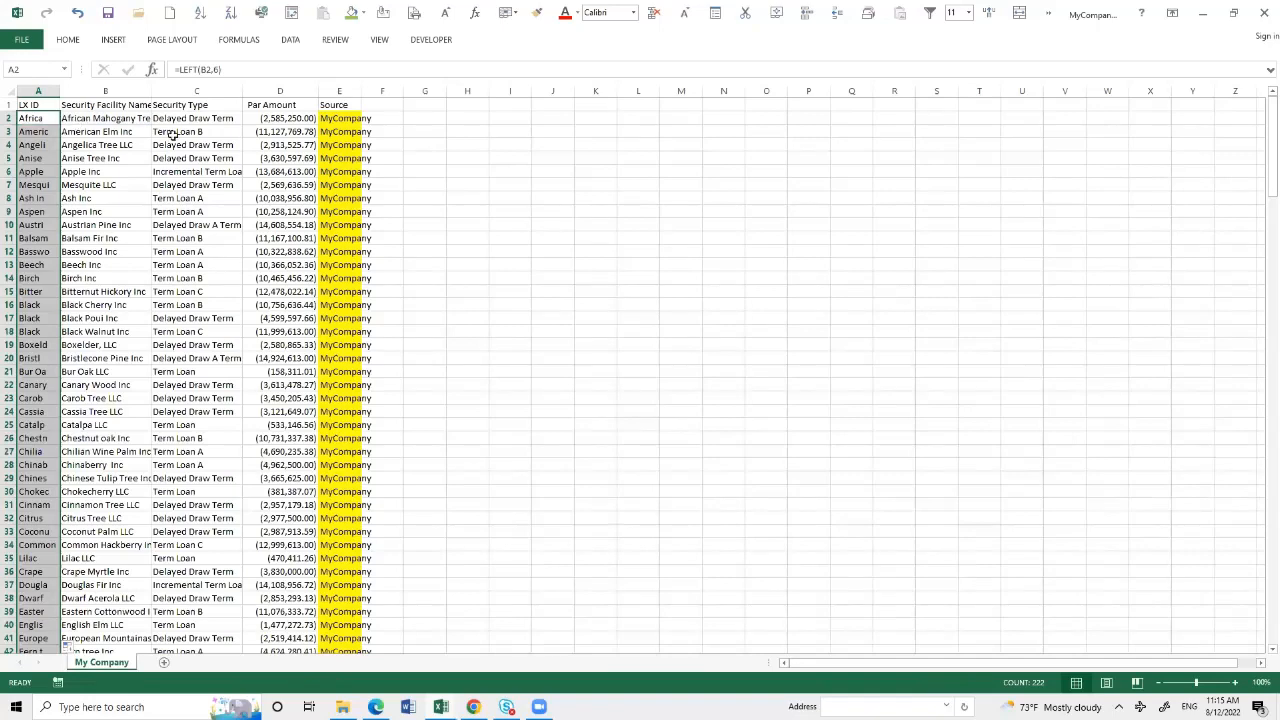
- Create a PivotTable on a new worksheet from the combined list in A1:E223 of My Company
click(29, 105)
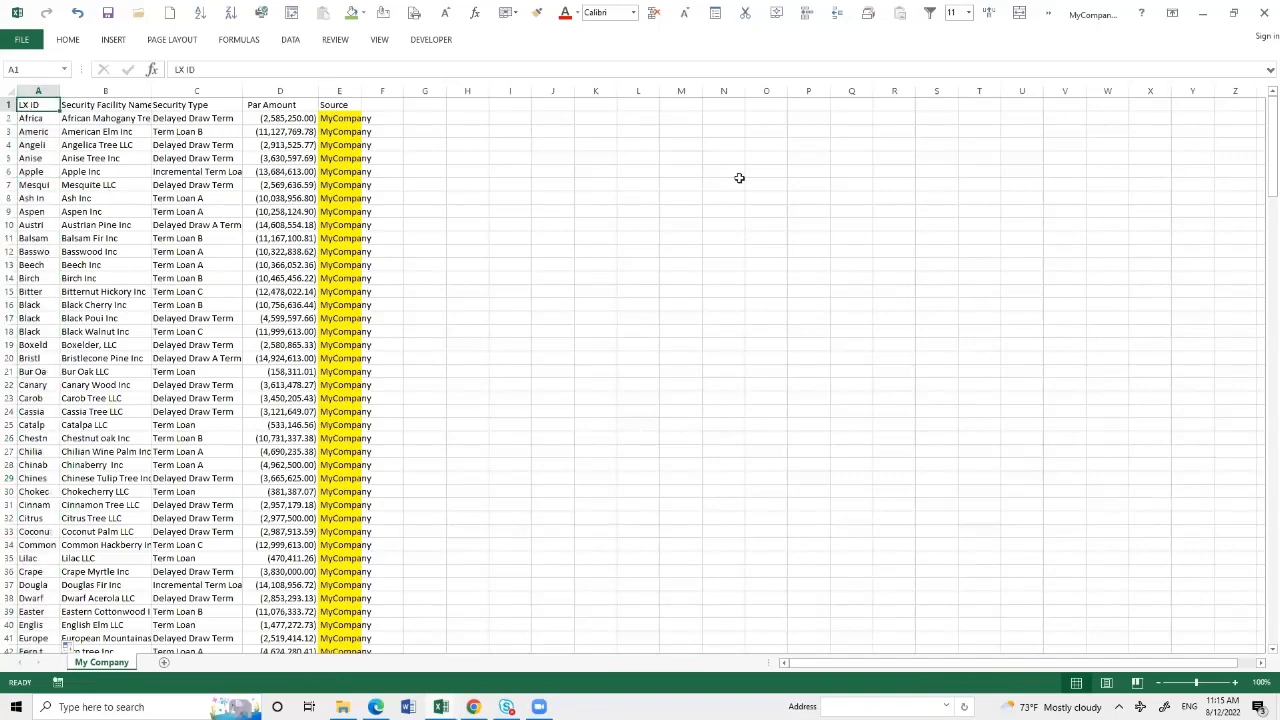
scroll(909, 394, down, 14)
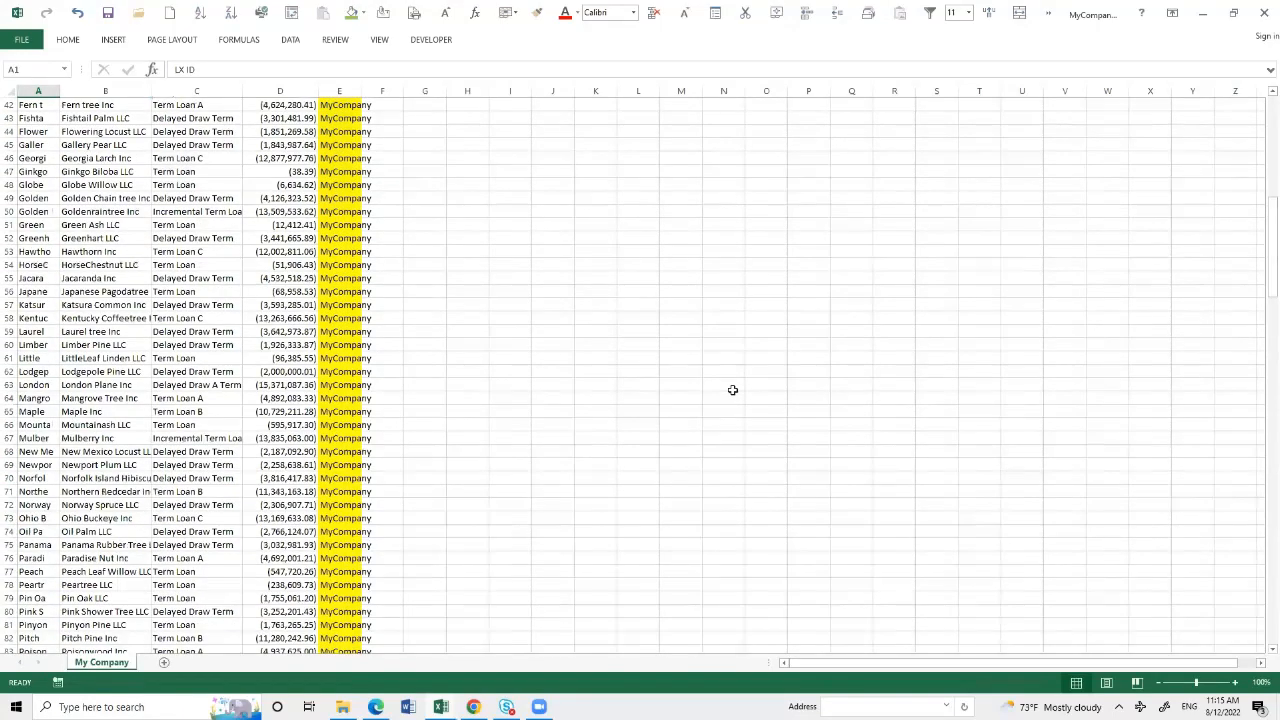
scroll(720, 400, down, 8)
scroll(1200, 330, down, 2)
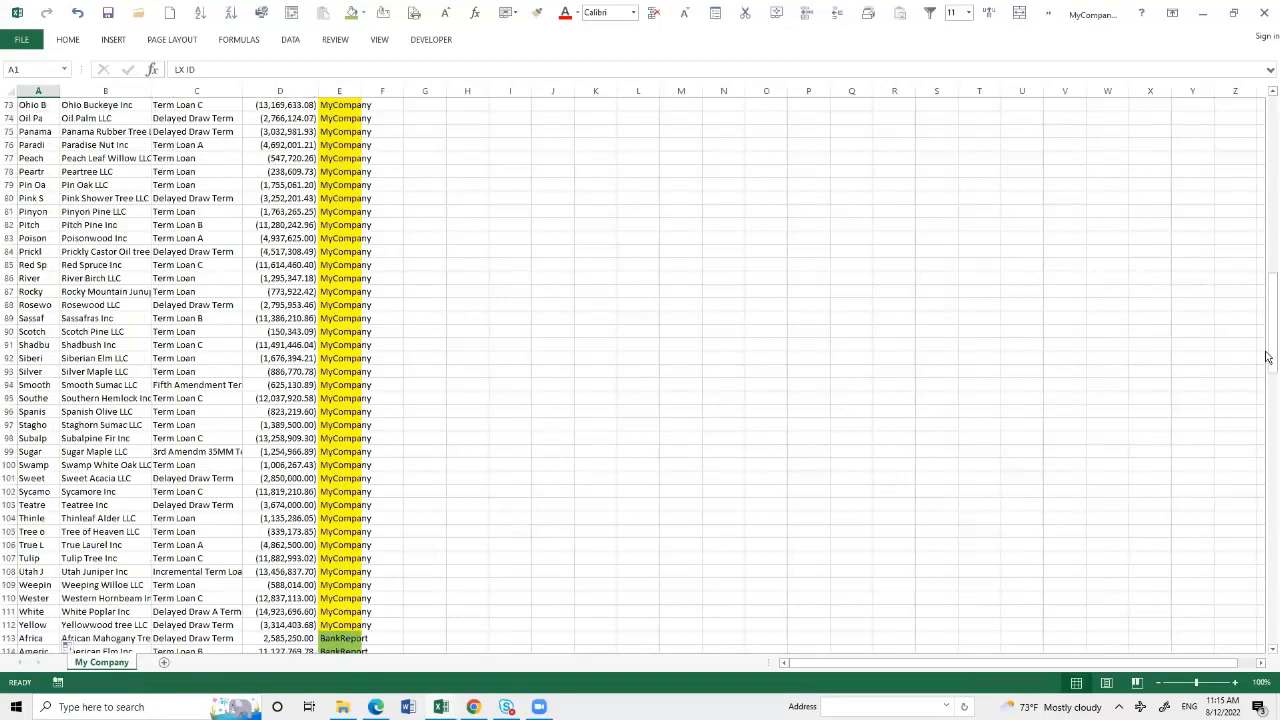
drag(1267, 358, 1269, 509)
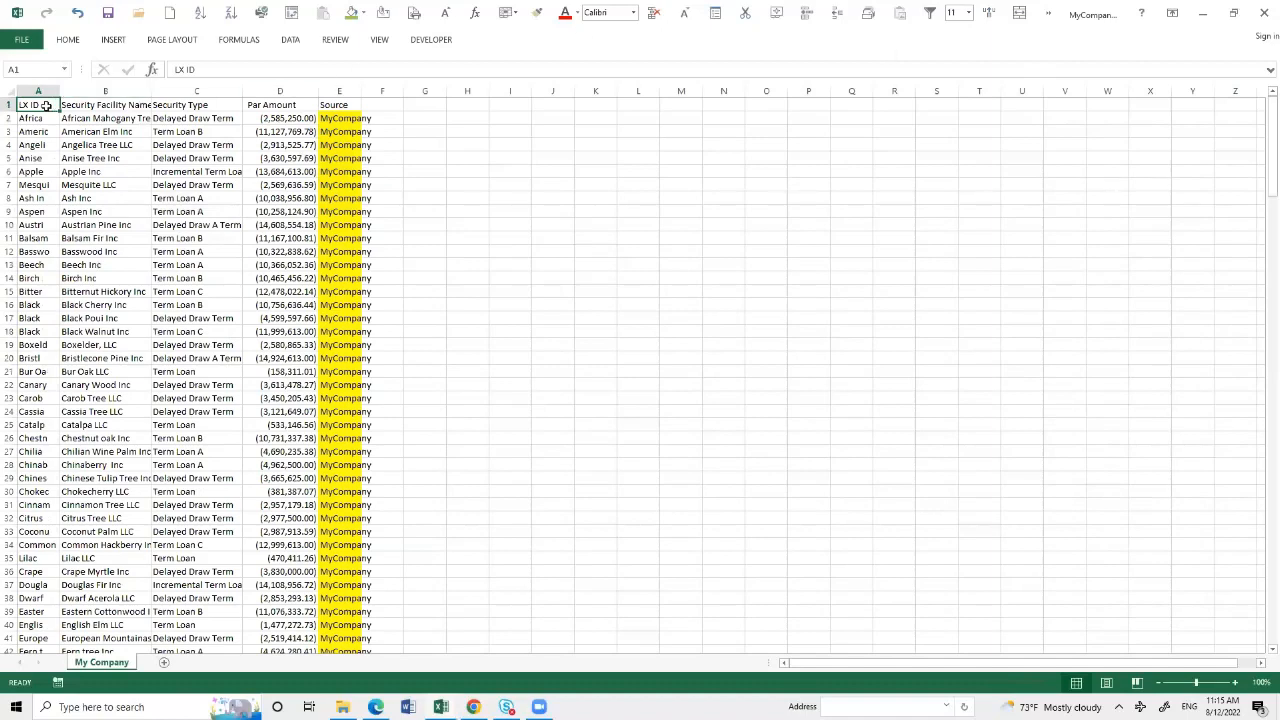
key(ctrl+shift+End)
scroll(45, 107, down, 5)
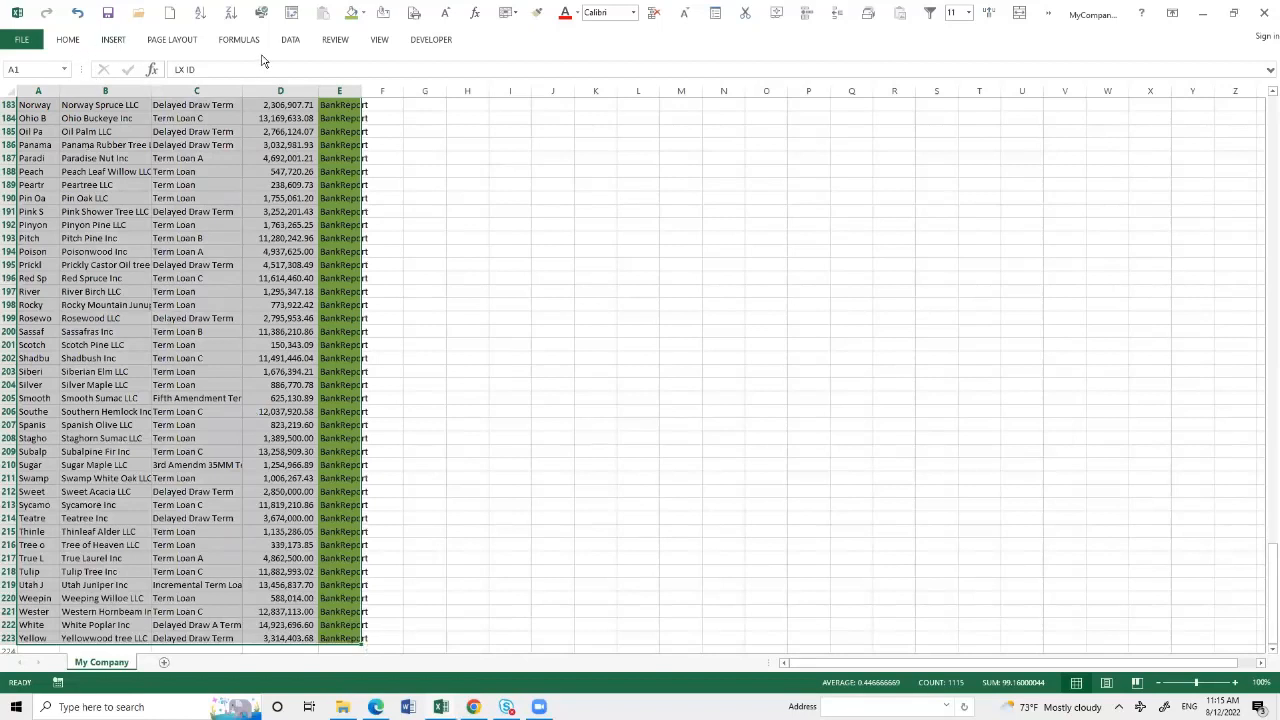
click(112, 40)
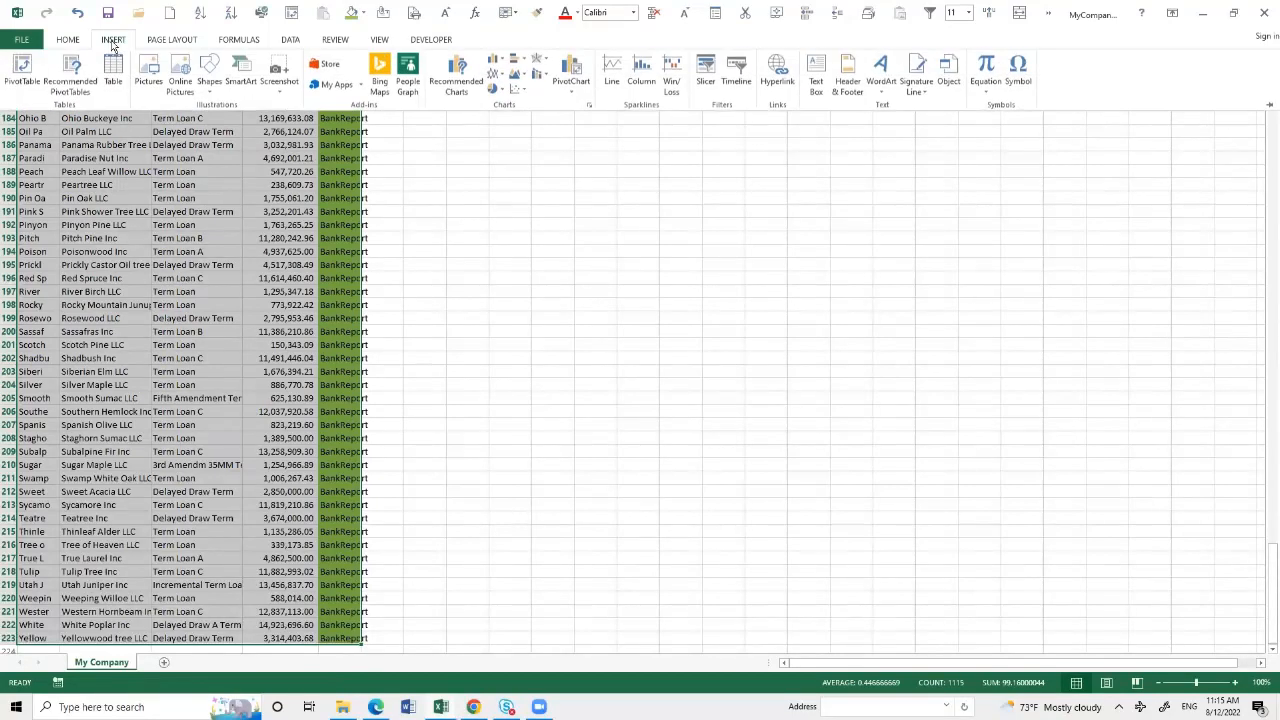
click(22, 68)
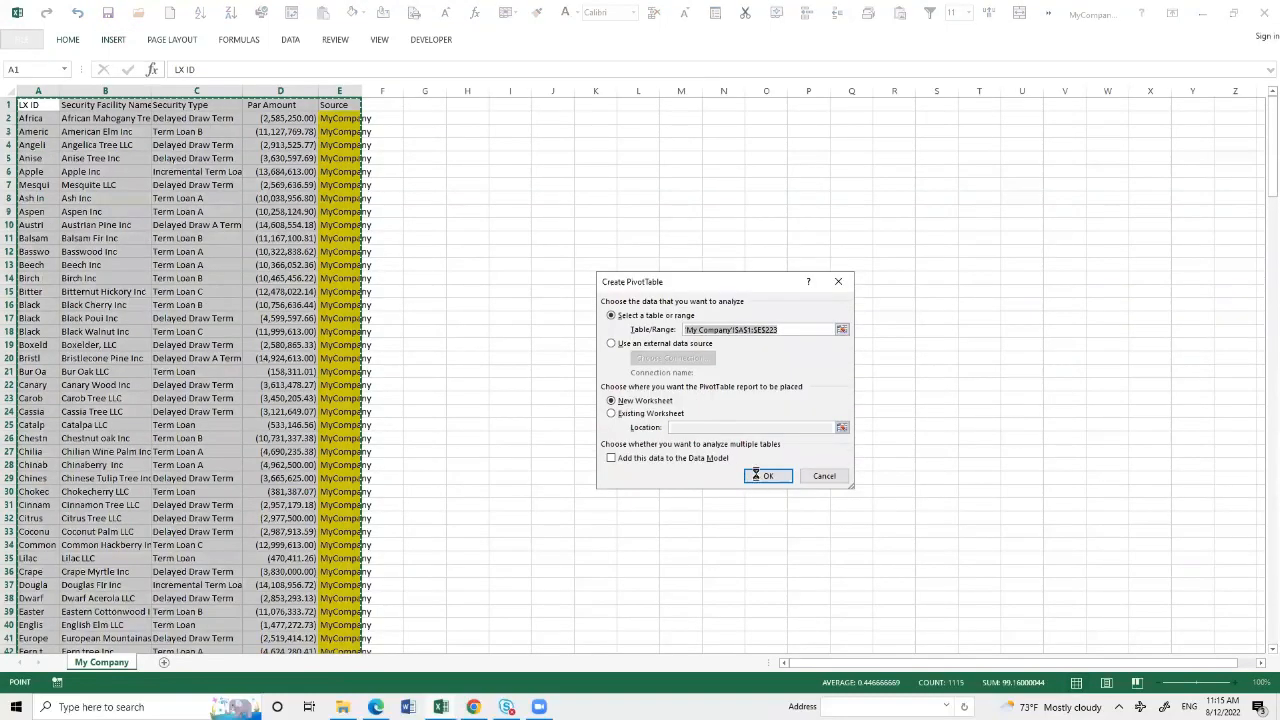
click(762, 476)
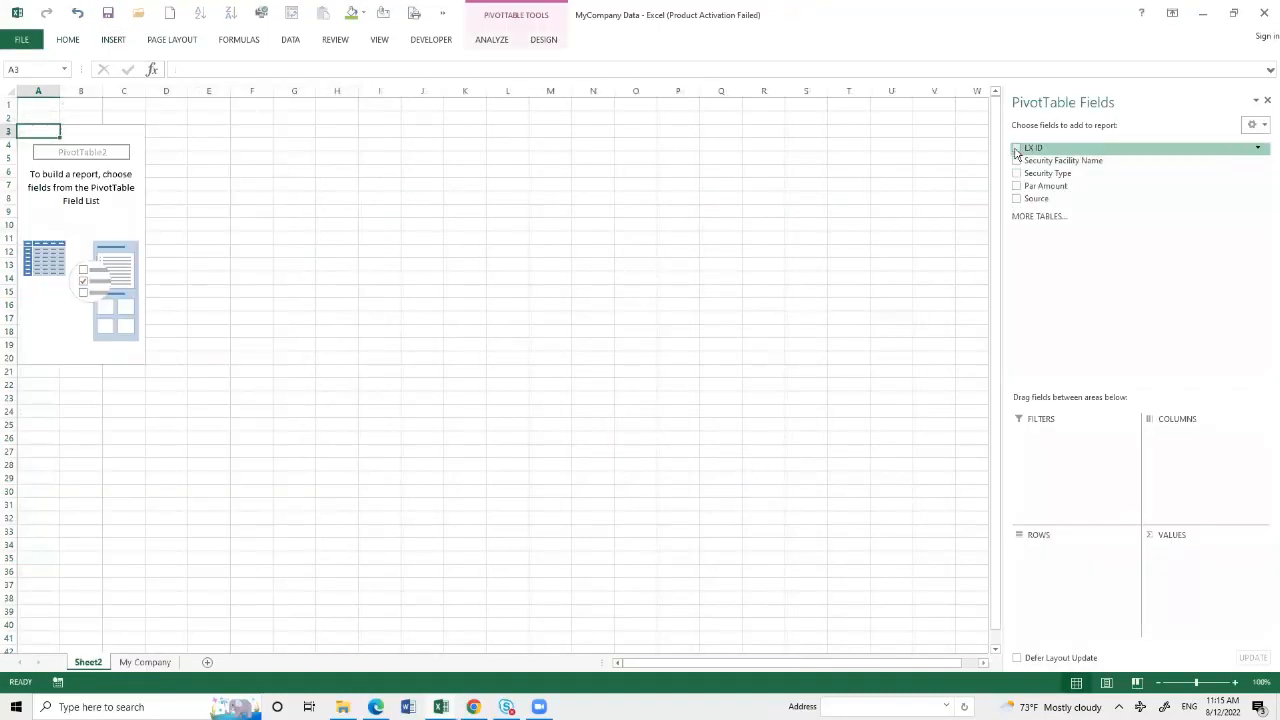
- Add LX ID and Security Facility Name as PivotTable rows, Par Amount as summed values, and Source as columns
click(1016, 148)
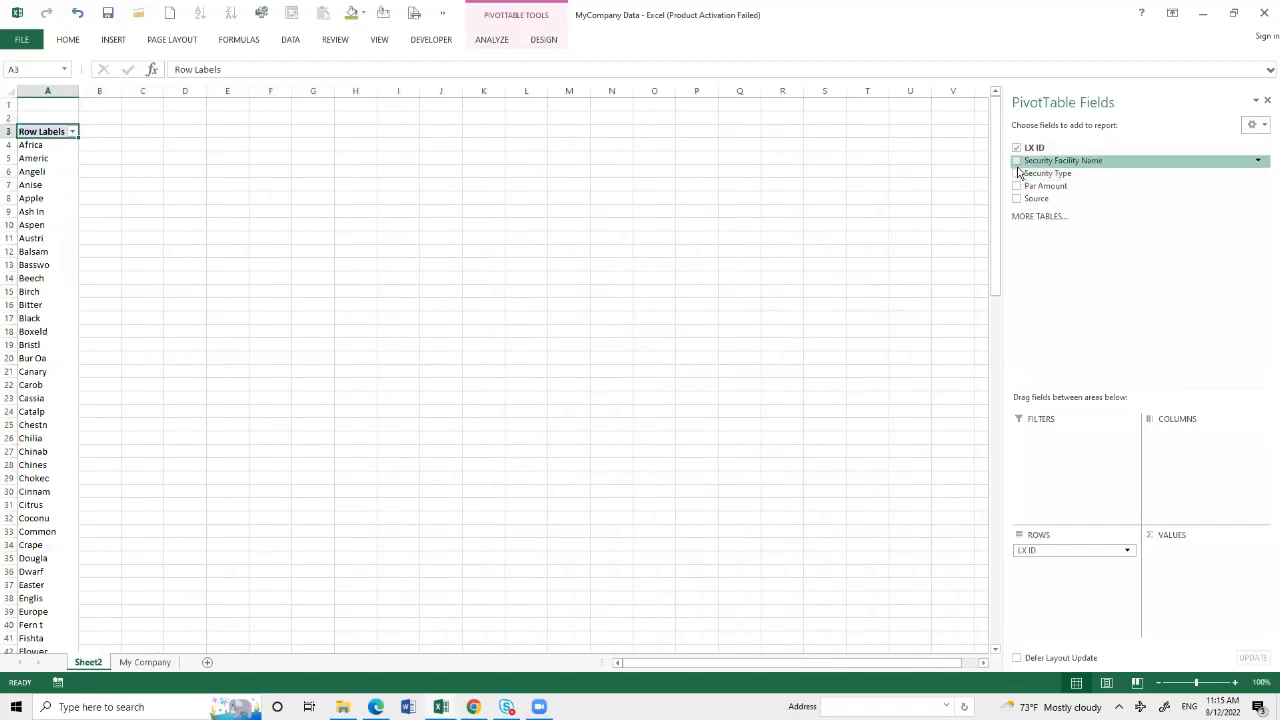
click(1017, 161)
click(1016, 186)
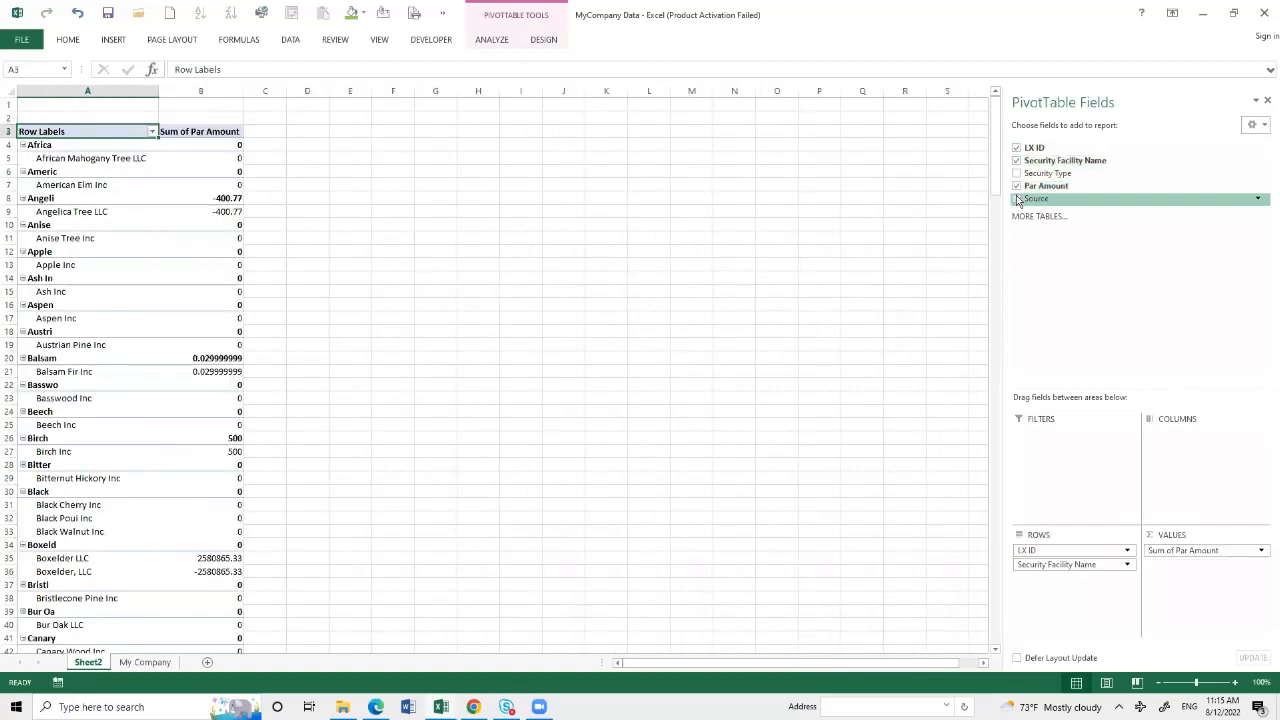
click(1016, 198)
drag(1029, 580, 1165, 440)
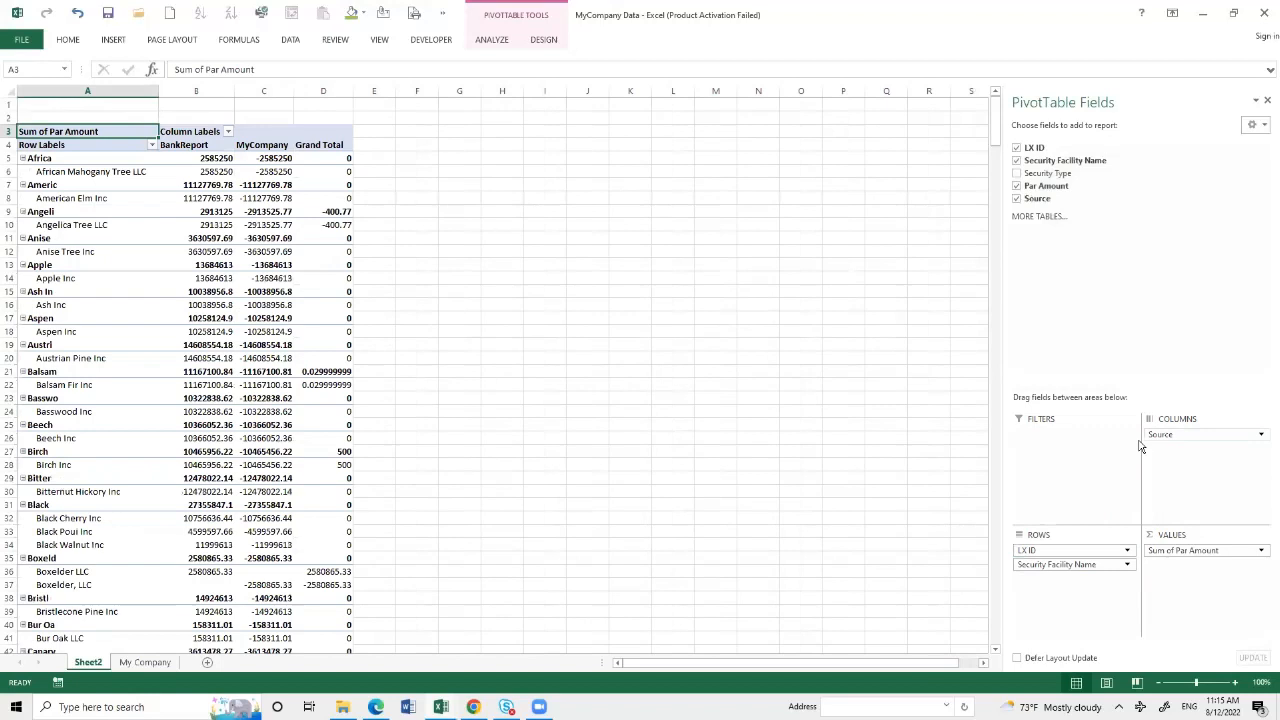
- Format the summed Par Amount values in the PivotTable as Accounting with two decimal places and the $ symbol
click(1172, 552)
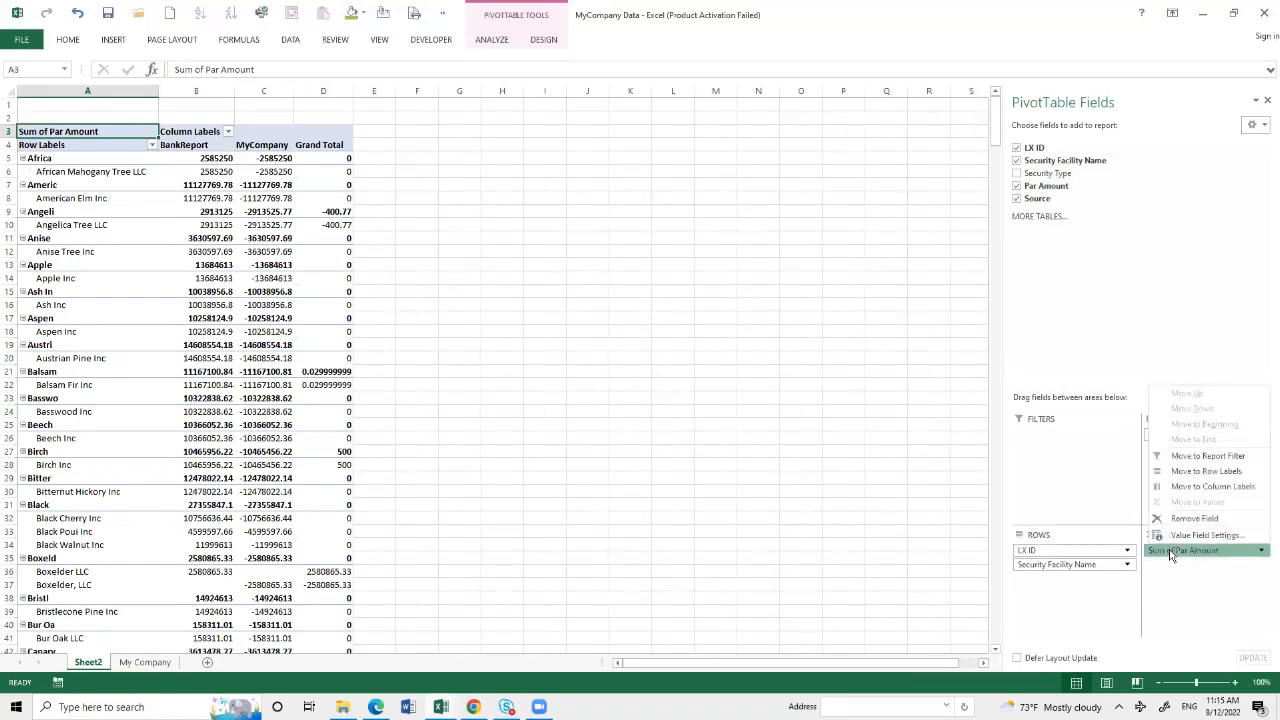
click(1207, 535)
click(630, 477)
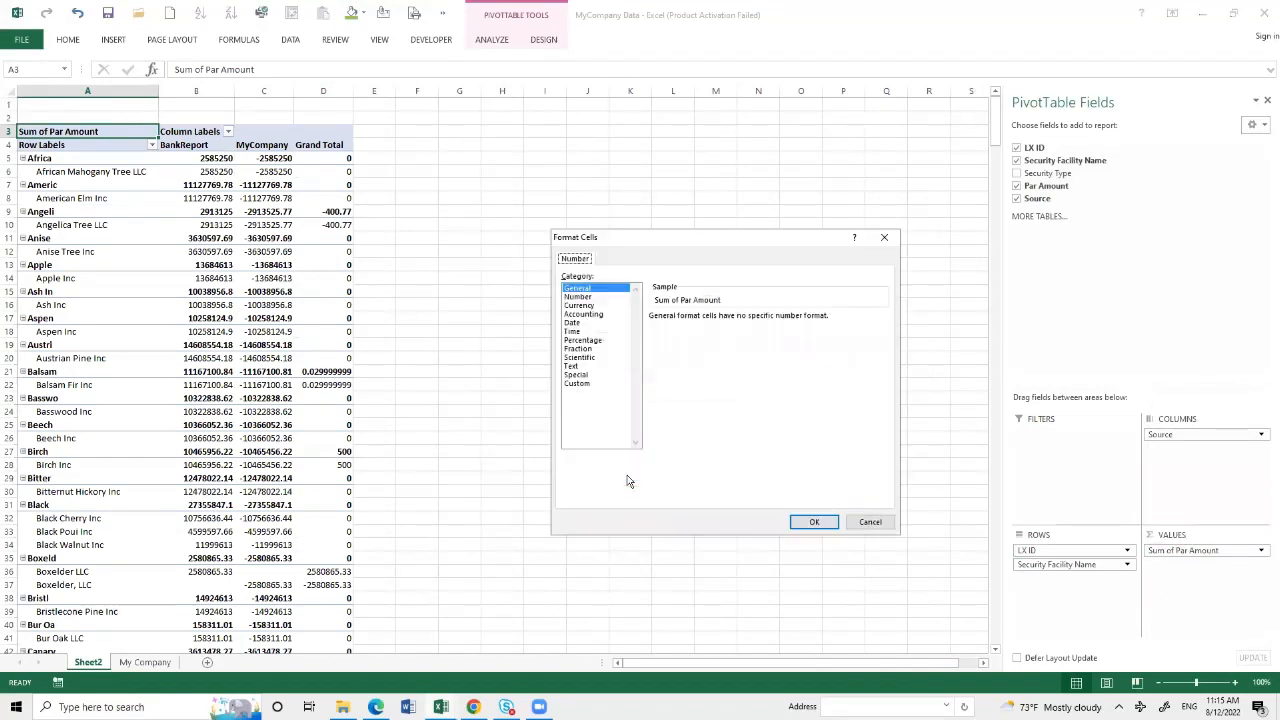
click(585, 314)
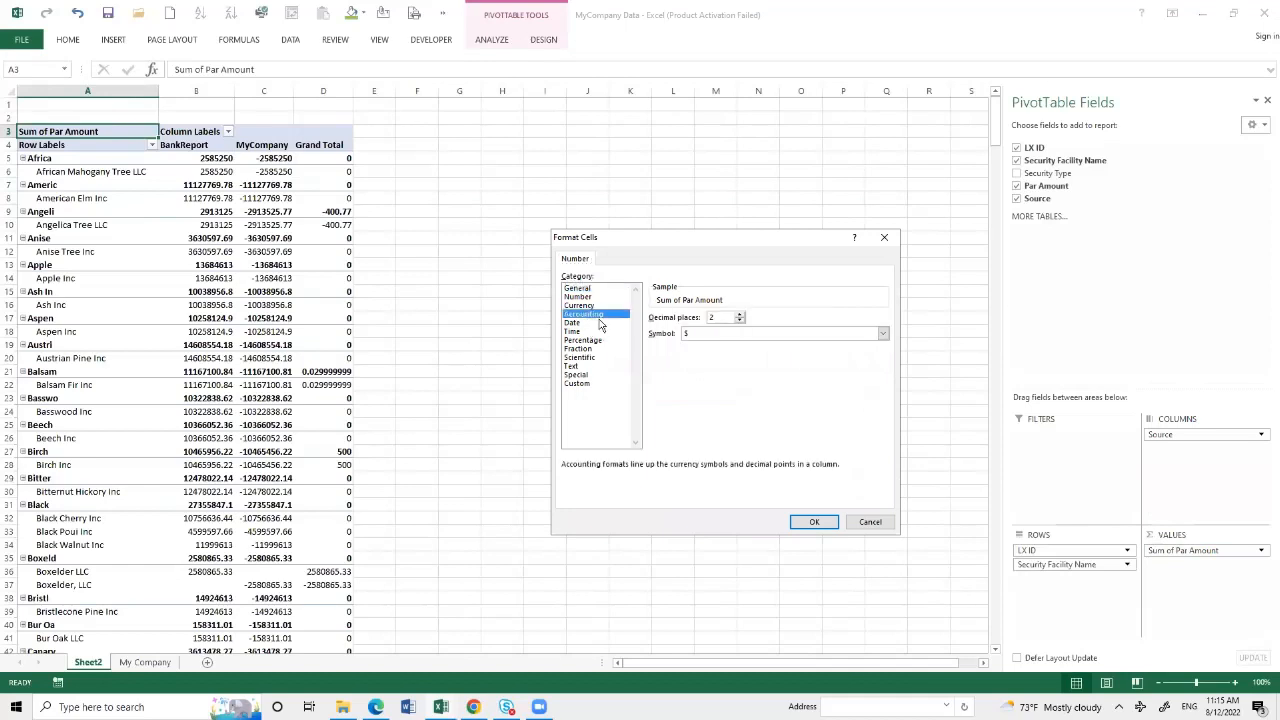
click(815, 523)
click(760, 473)
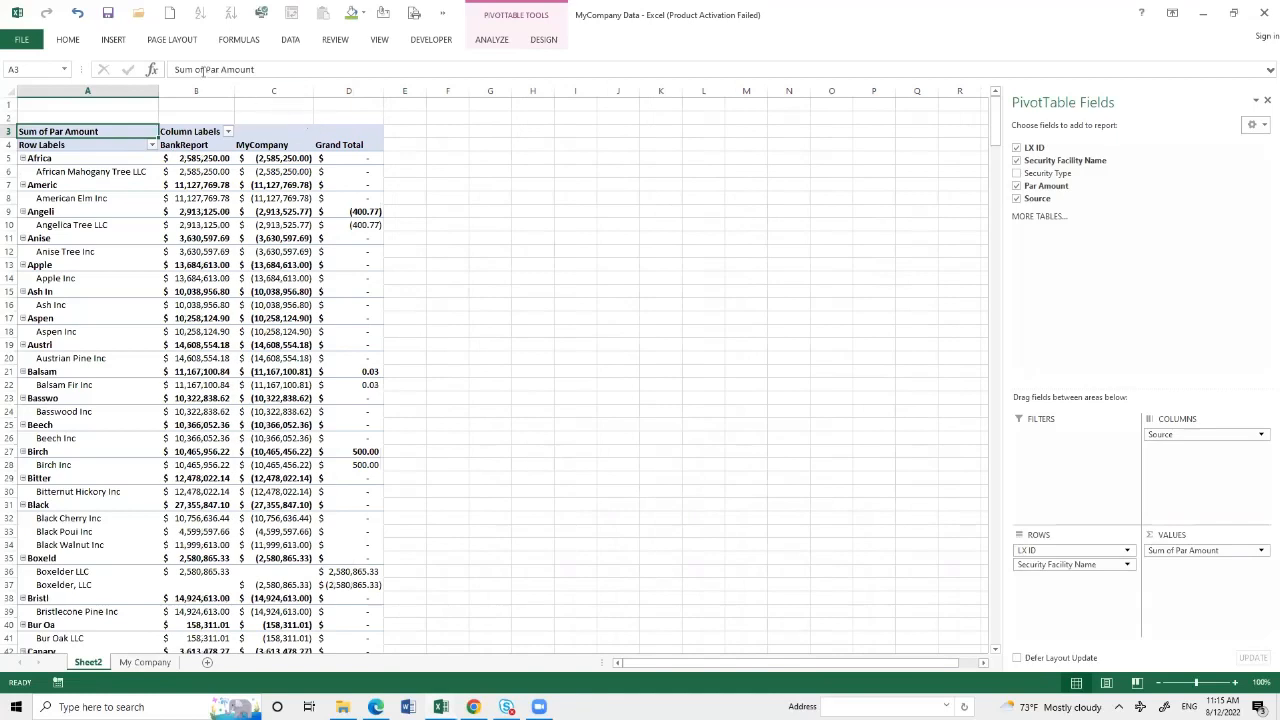
- Show the PivotTable in tabular form and turn off its subtotals
click(541, 40)
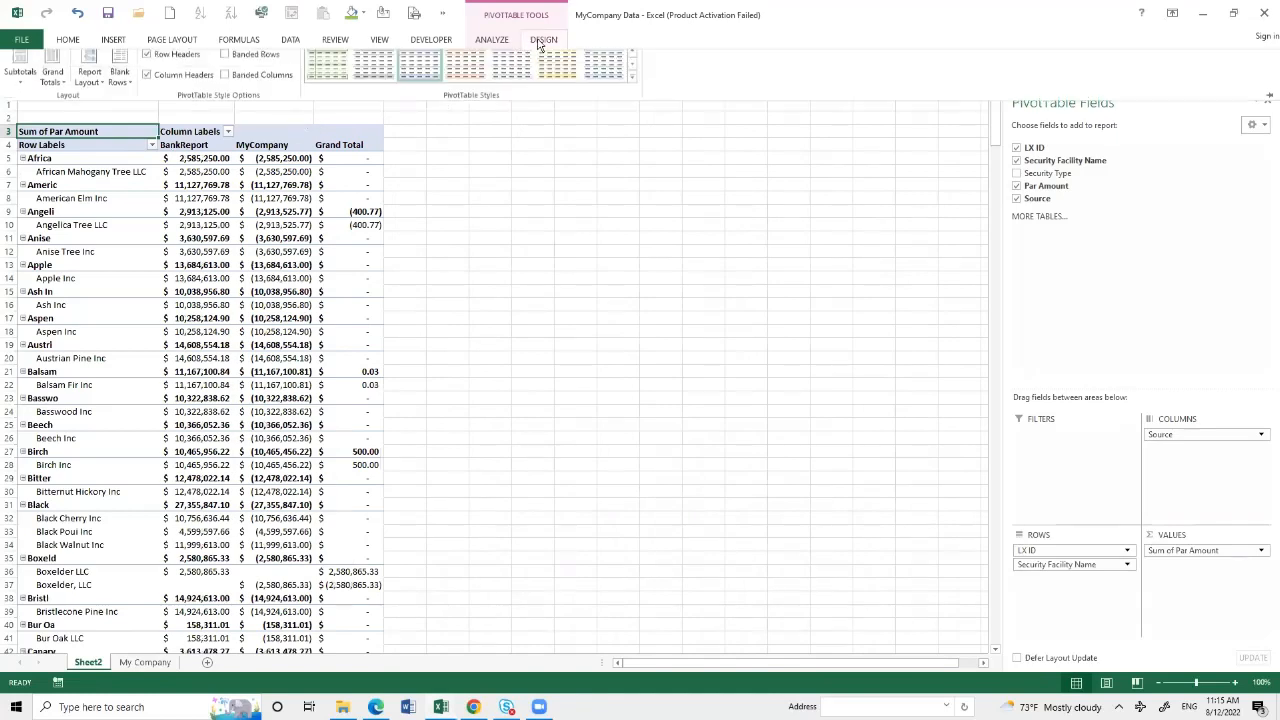
click(104, 94)
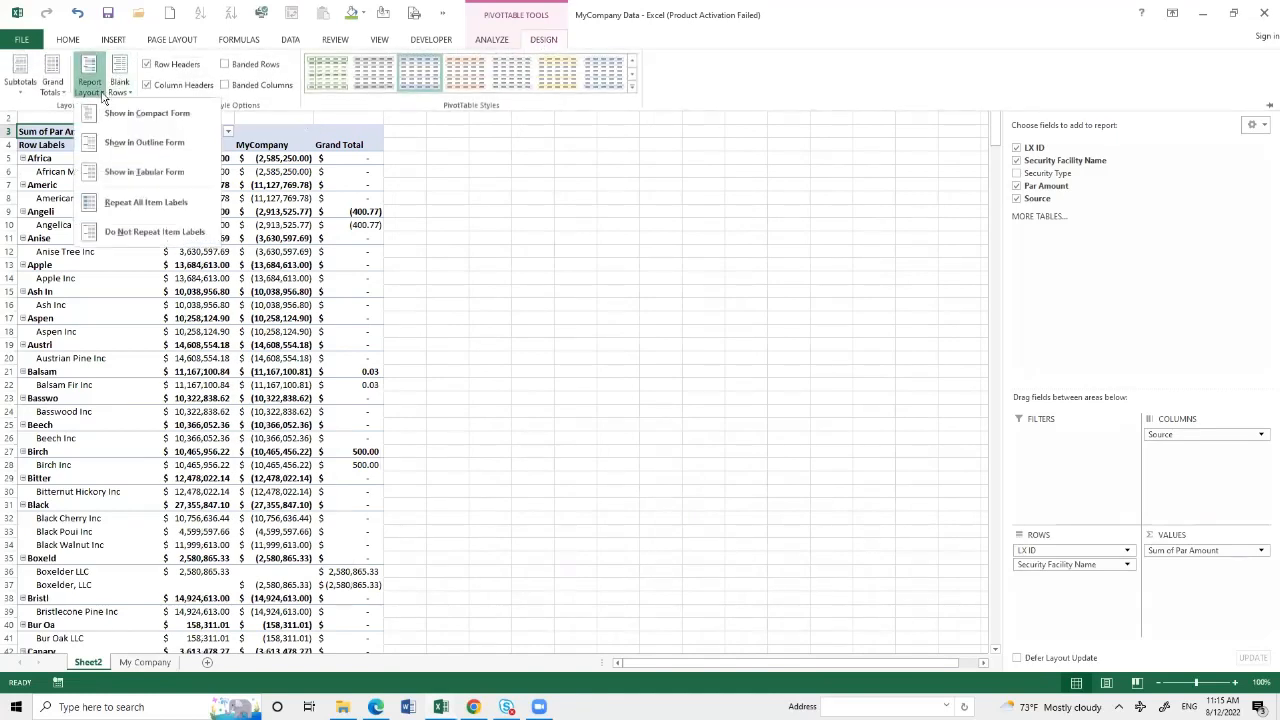
click(118, 171)
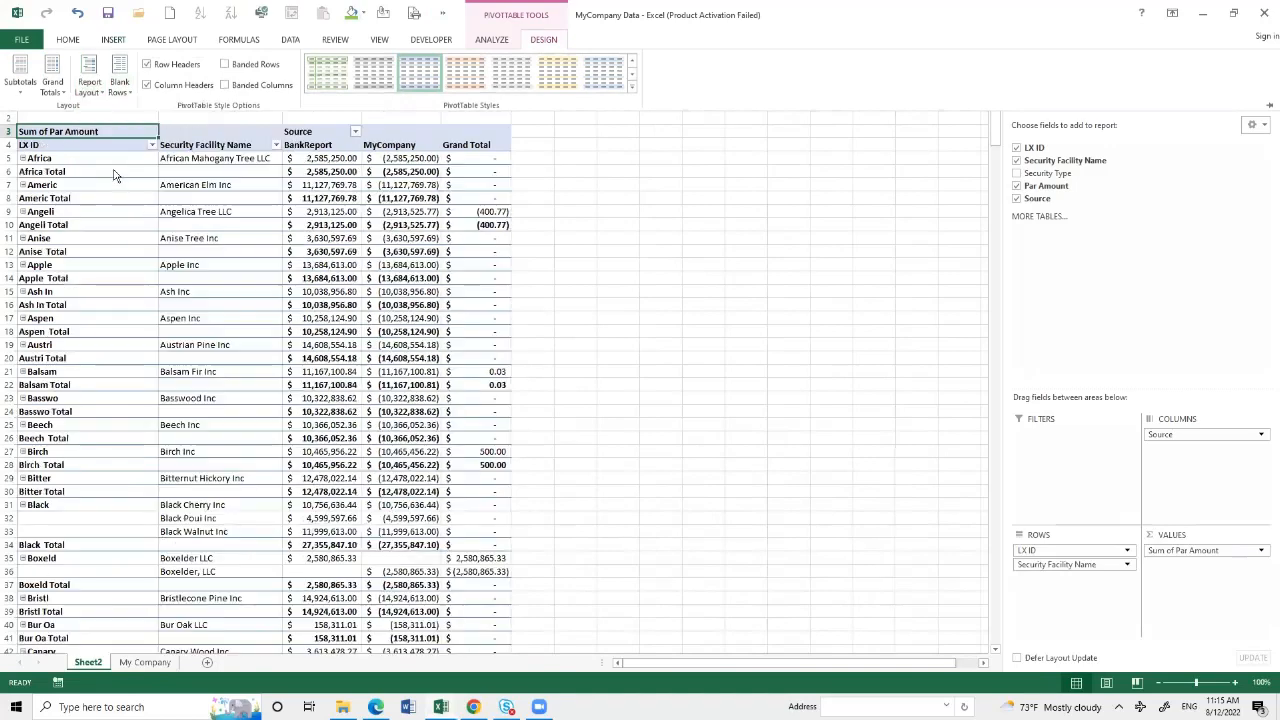
click(24, 97)
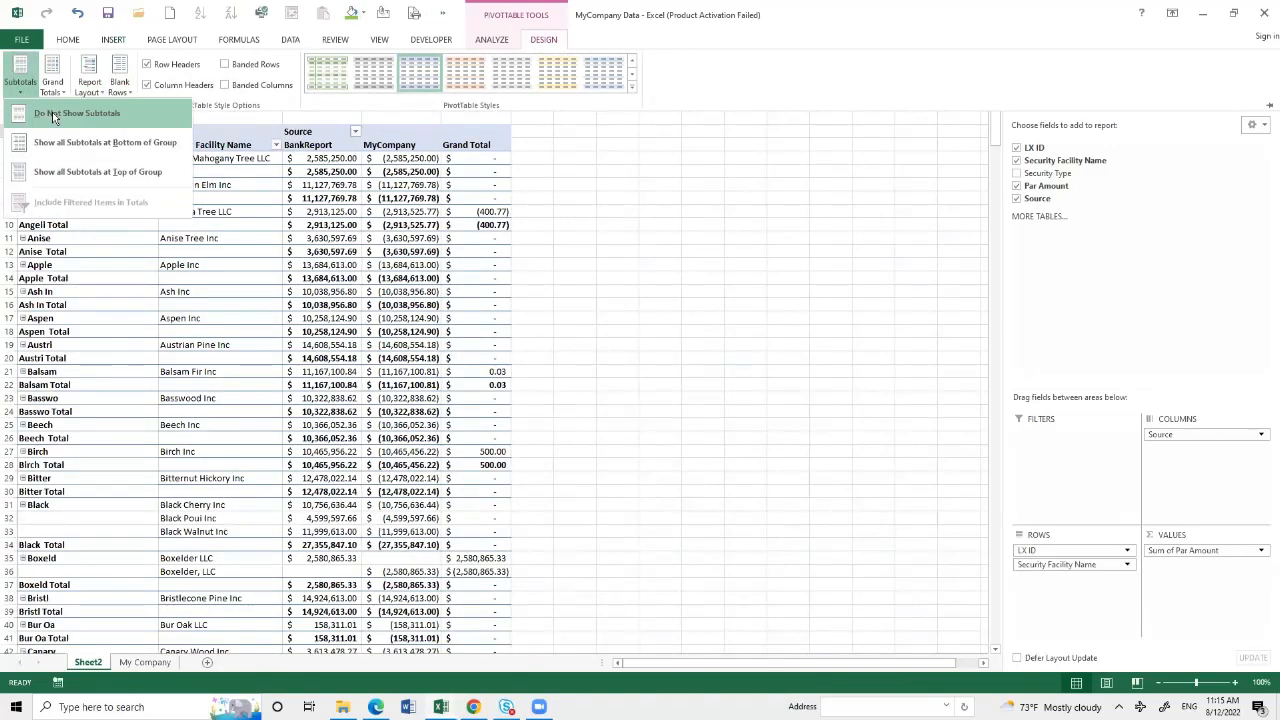
click(52, 112)
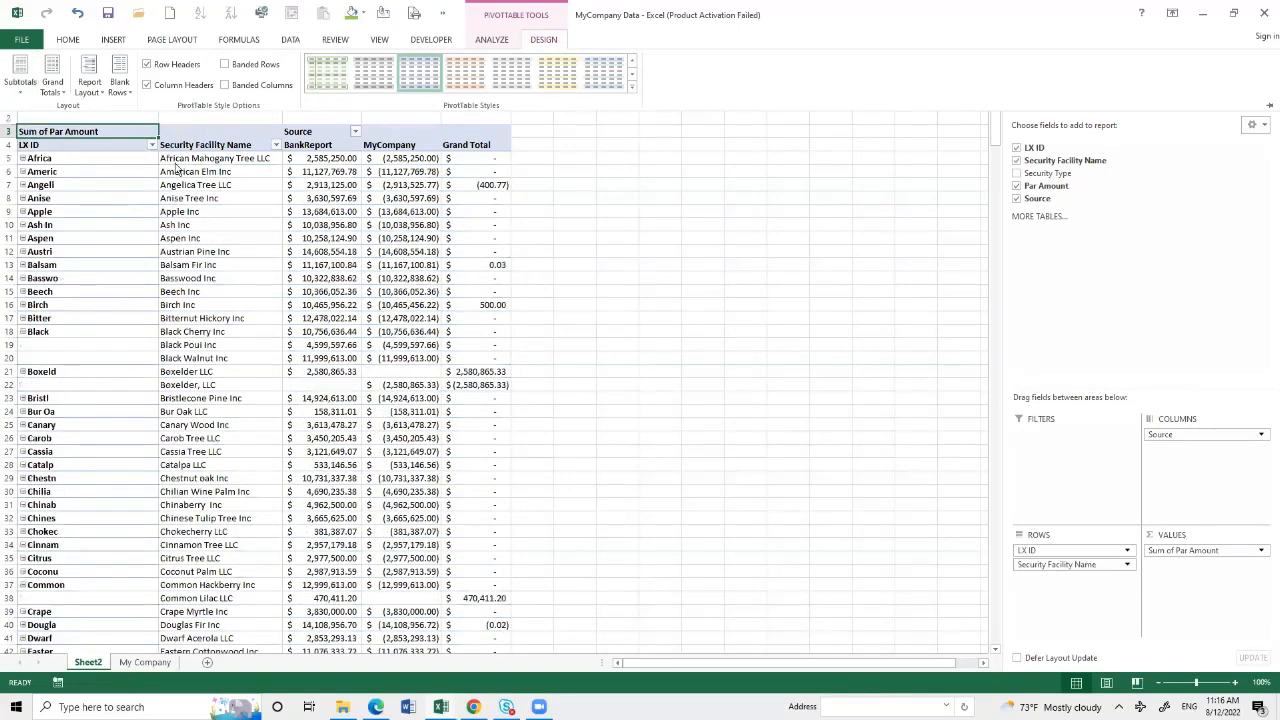
click(266, 267)
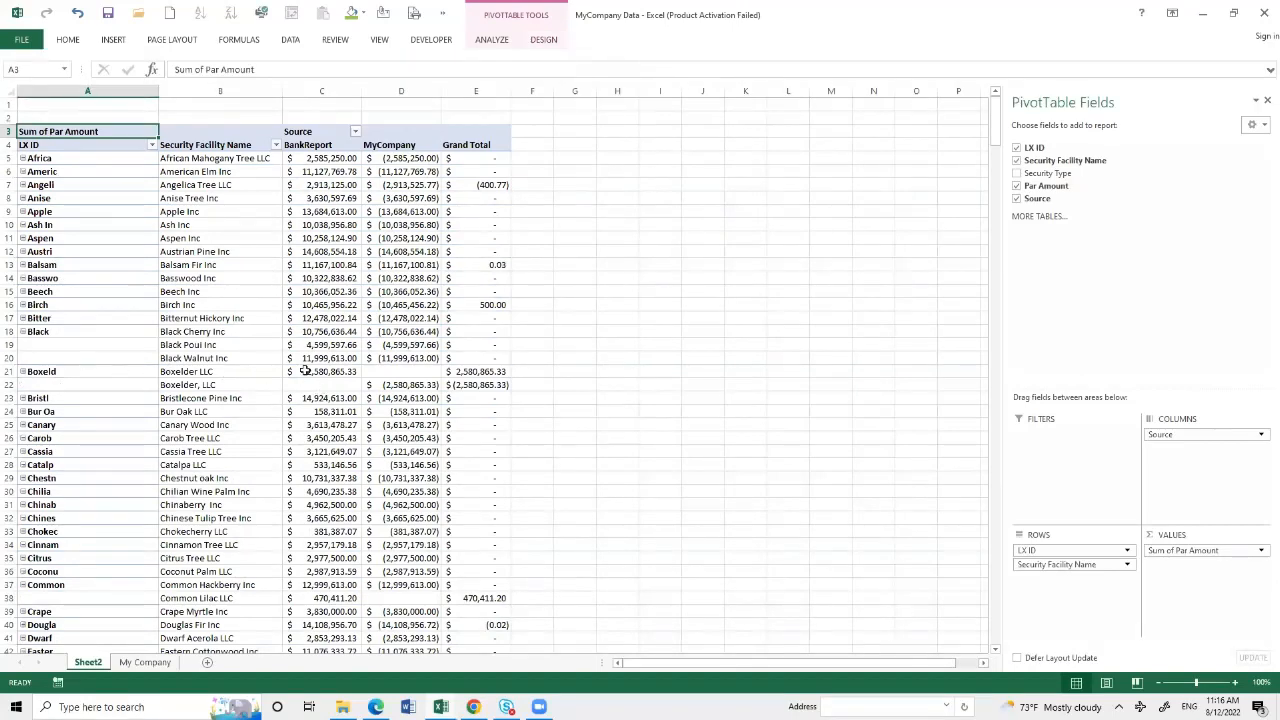
- Examine the Grand Total differences from the Boxelder rows down to the overall total in E118, and close the PivotTable field list
drag(457, 375, 468, 398)
scroll(470, 440, down, 3)
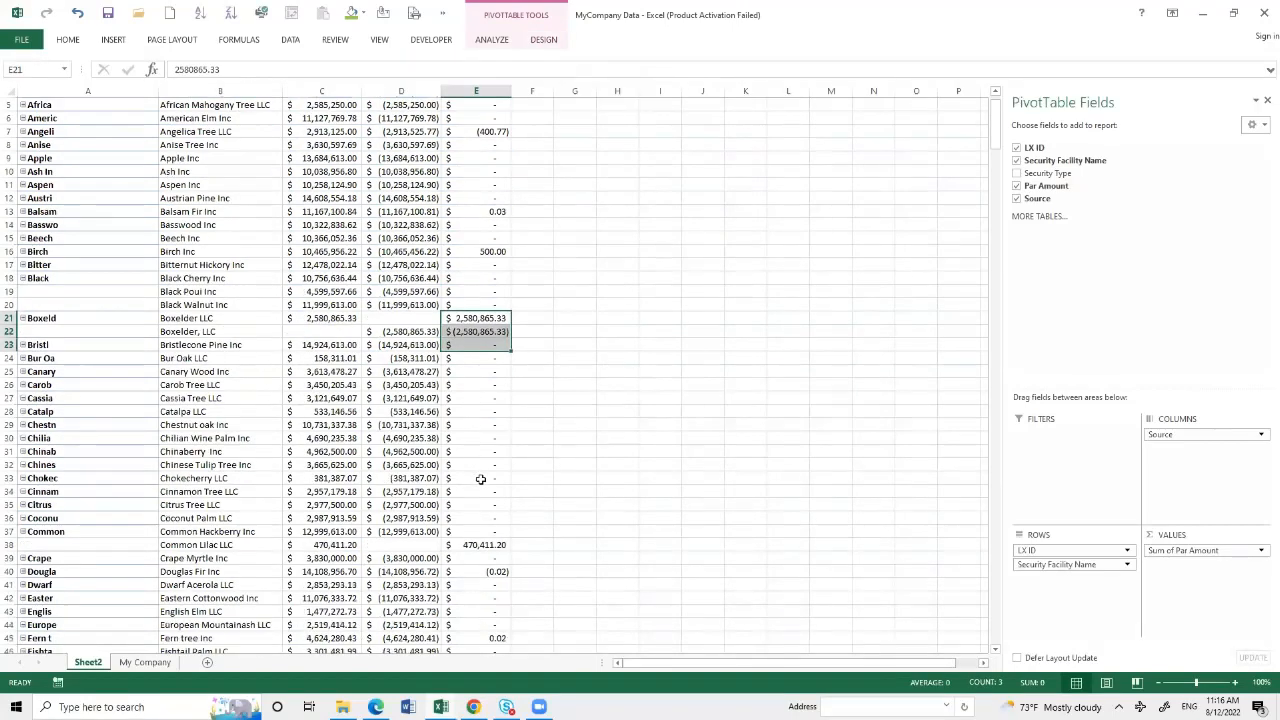
scroll(481, 483, down, 2)
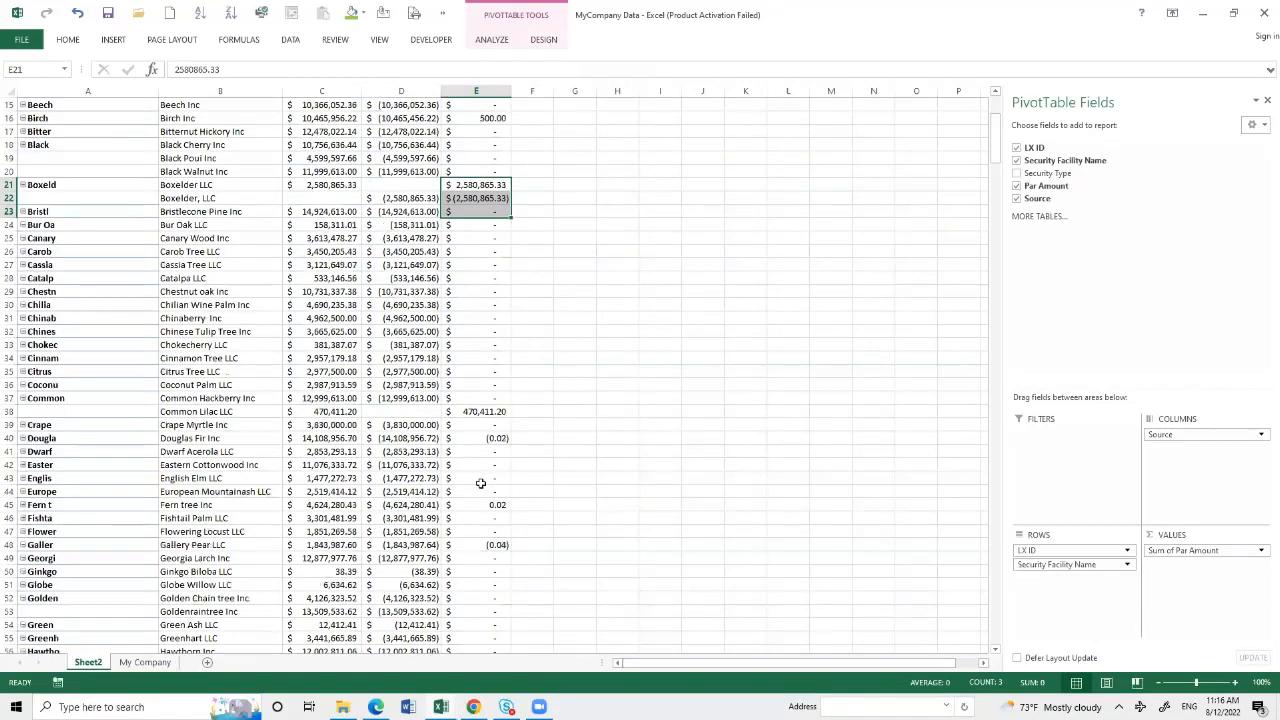
scroll(480, 487, down, 11)
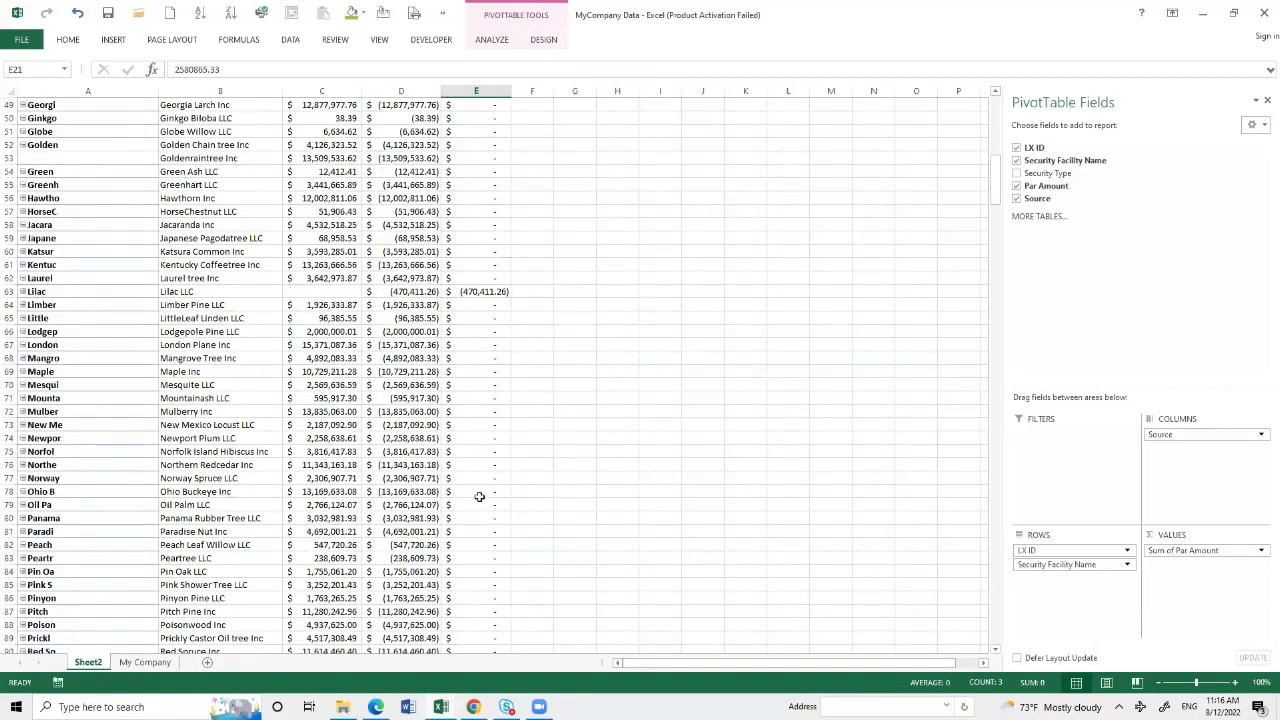
scroll(479, 496, down, 9)
scroll(470, 560, down, 2)
click(464, 571)
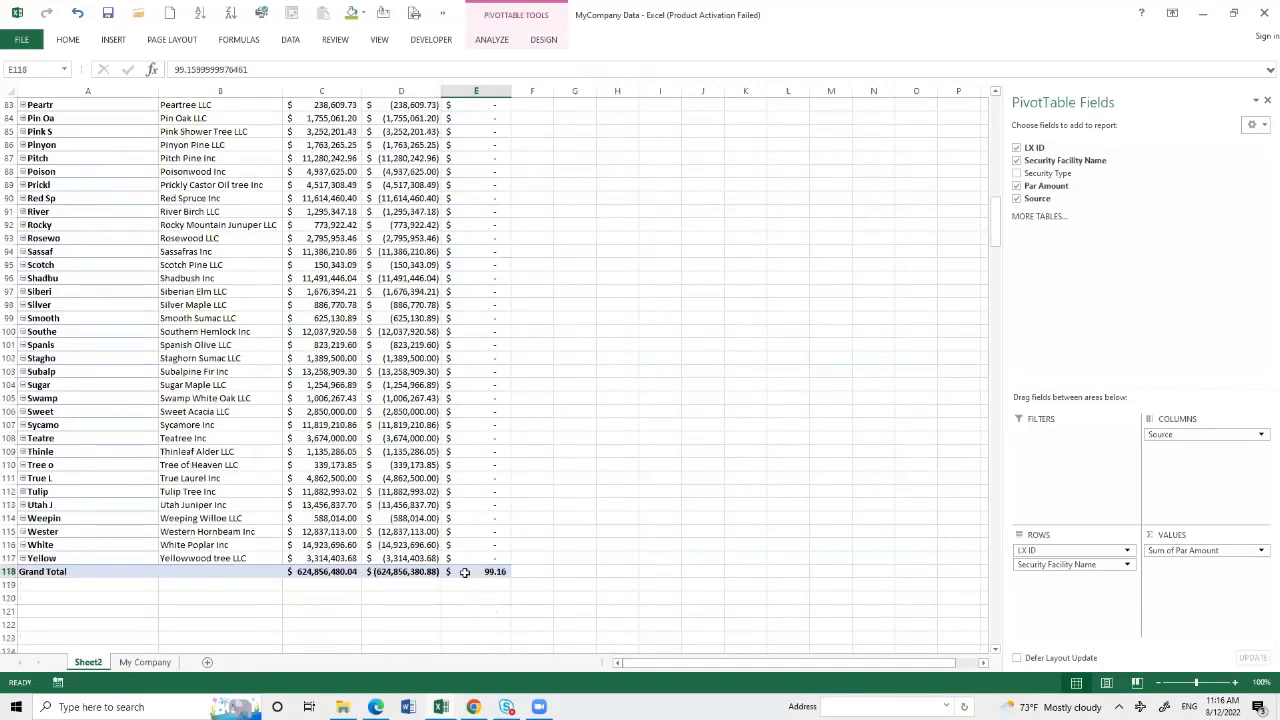
click(1266, 104)
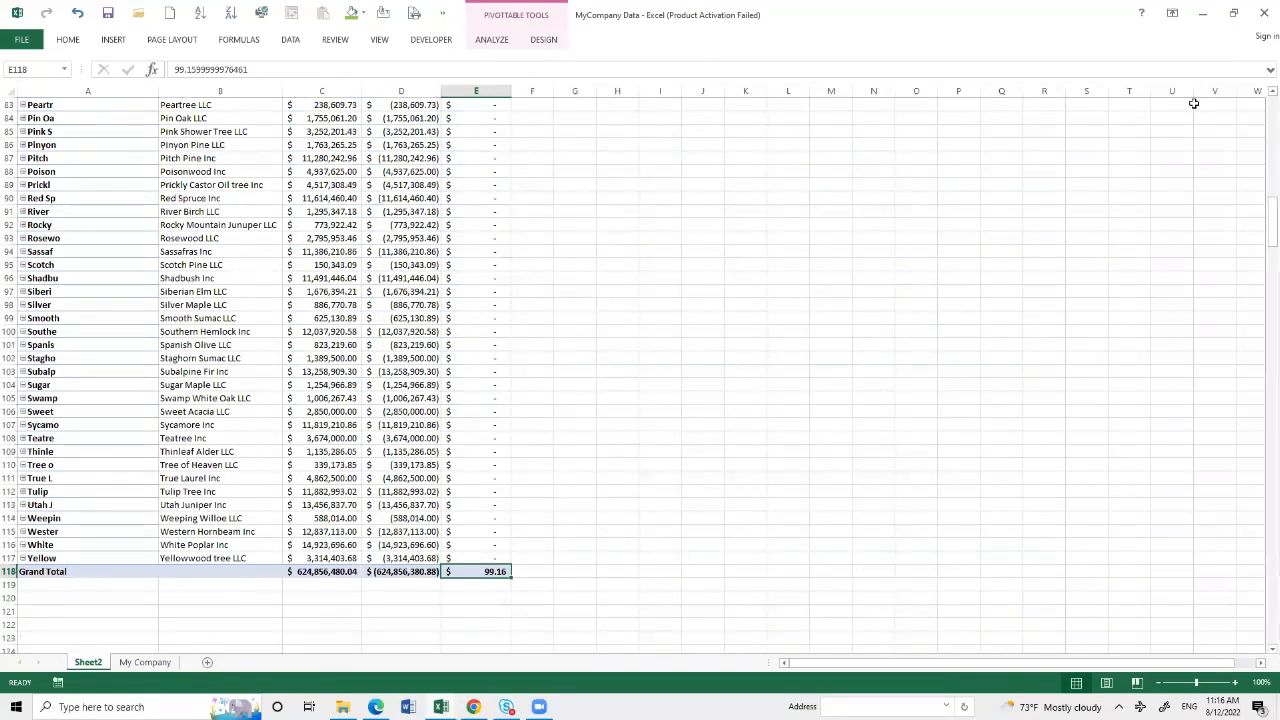